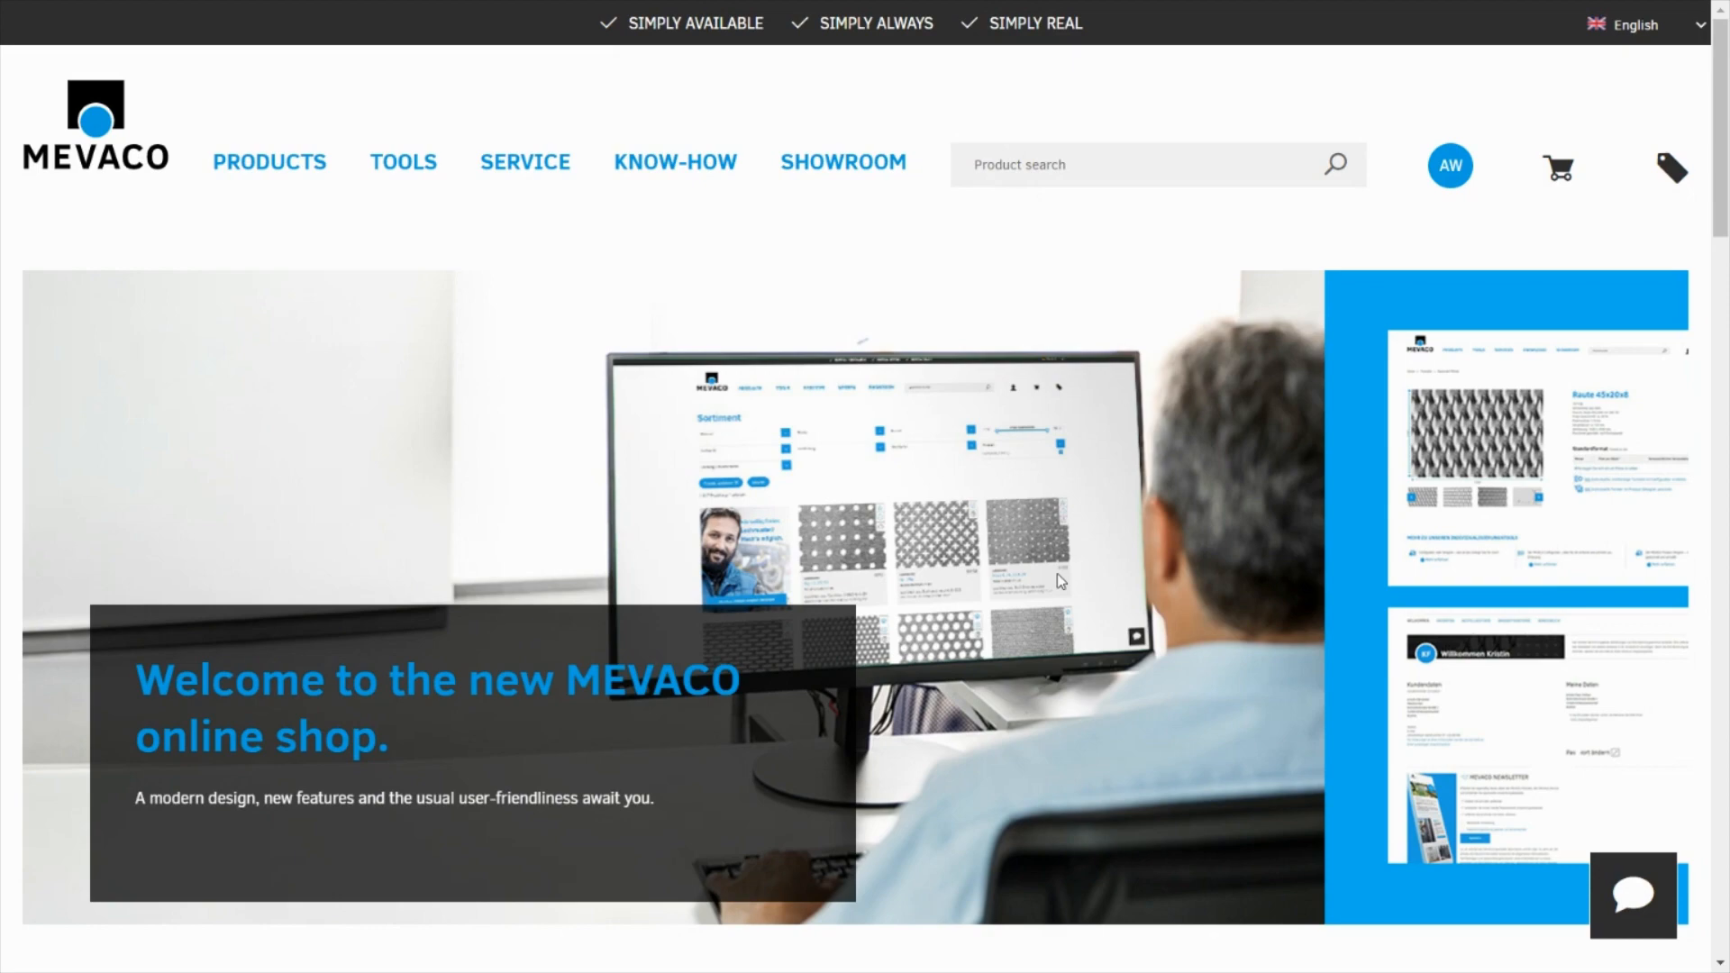
Find the MEVACO Product Designer on the shop's home page and start it
scroll(1393, 672, "down", 3)
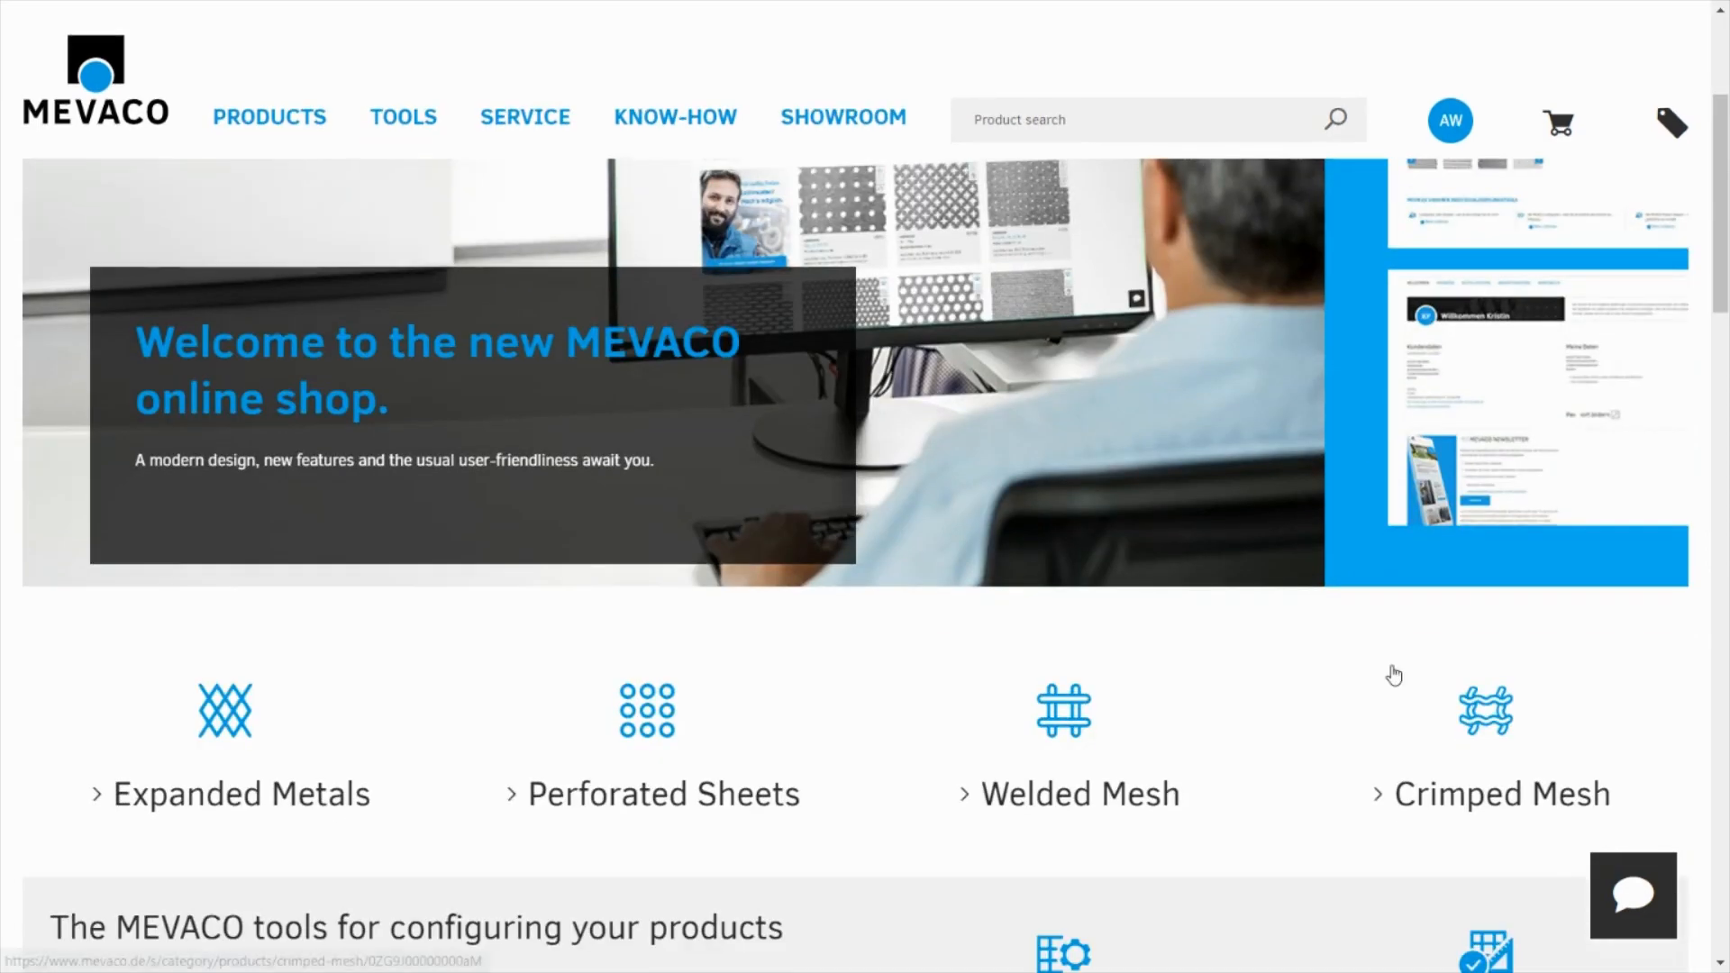
scroll(943, 595, "down", 3)
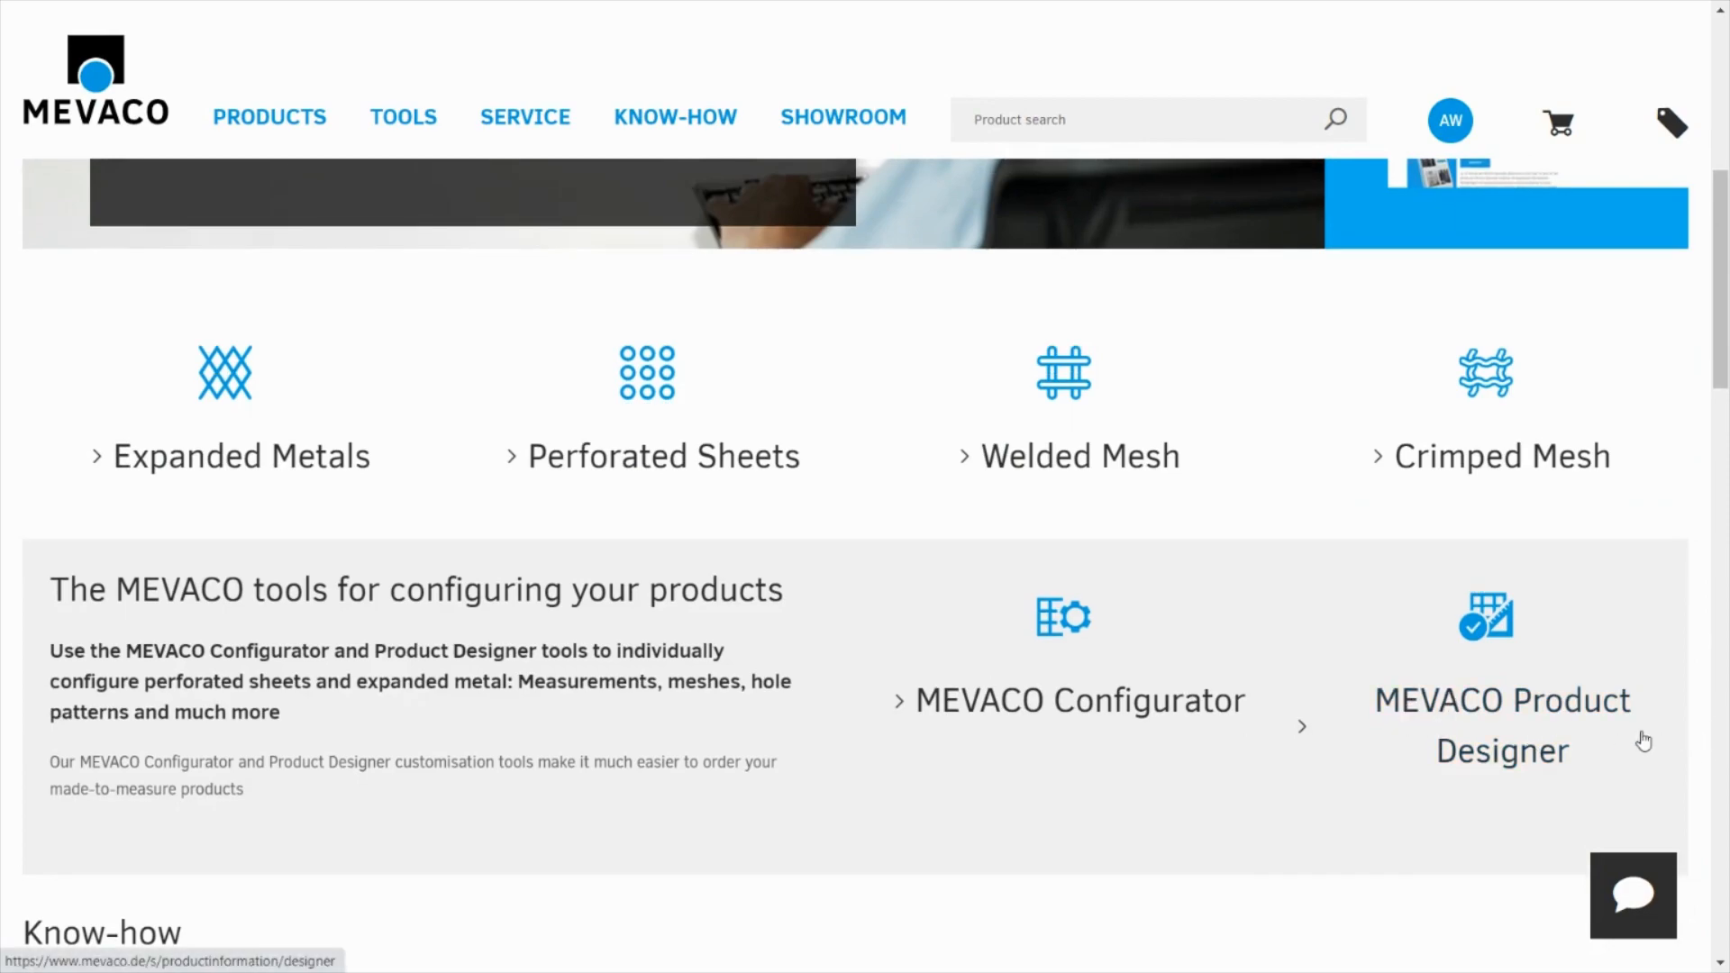
left_click(1564, 721)
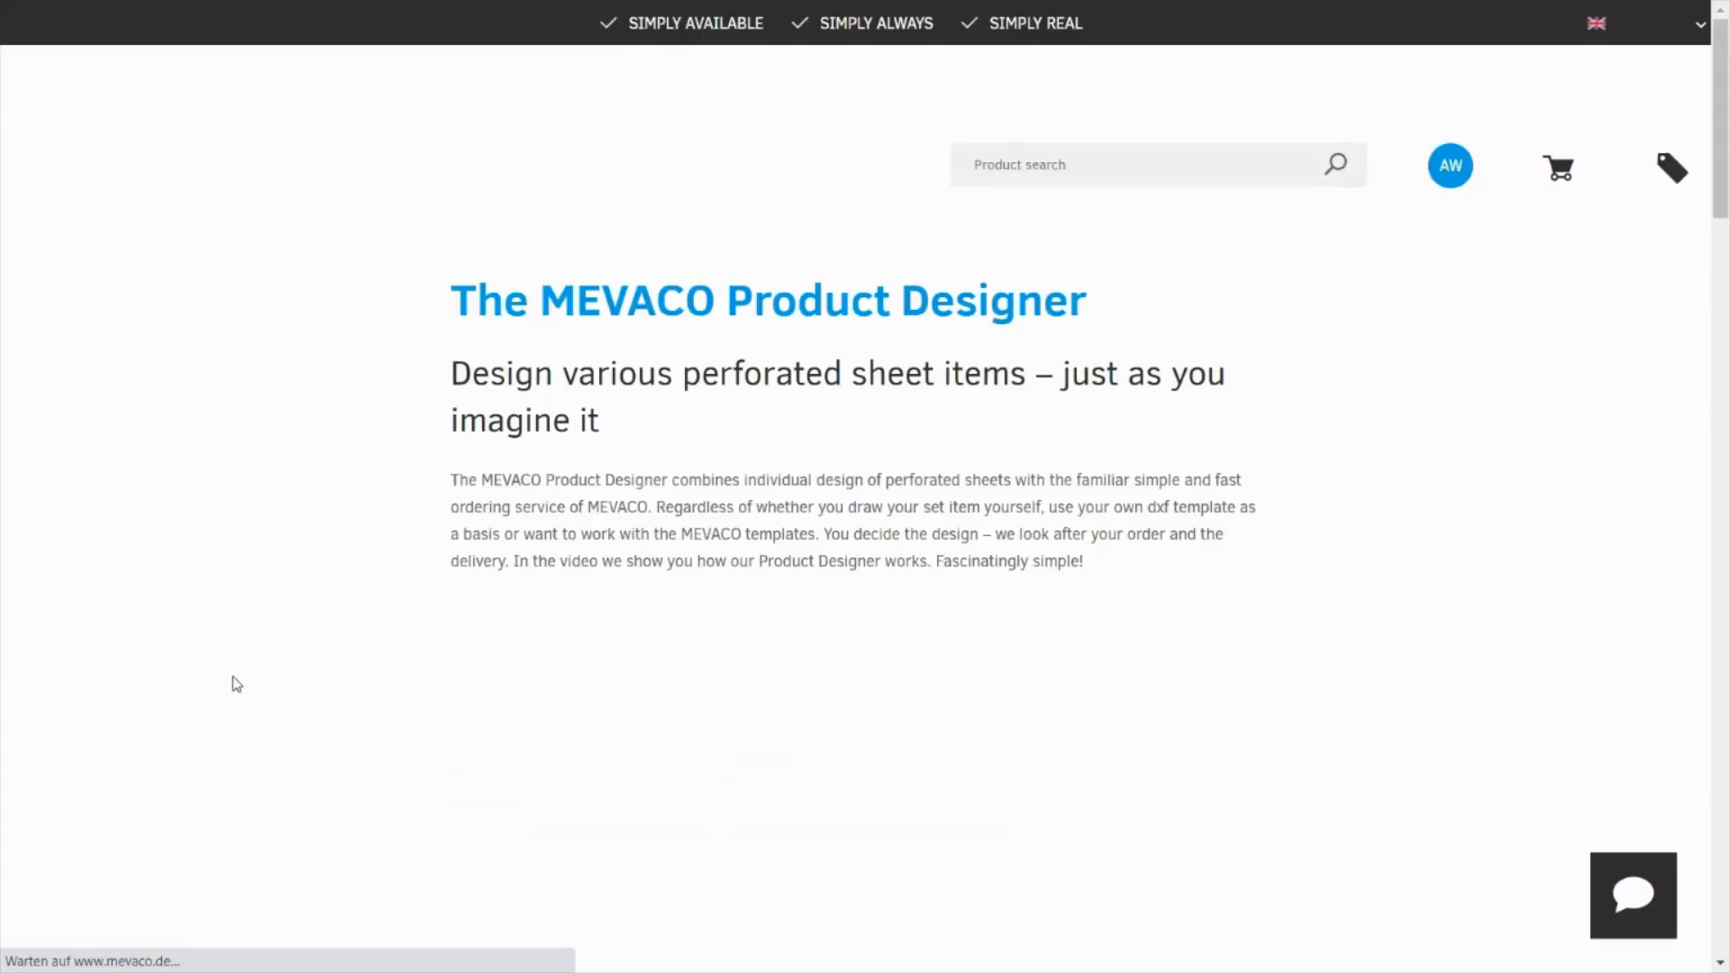
scroll(704, 493, "down", 3)
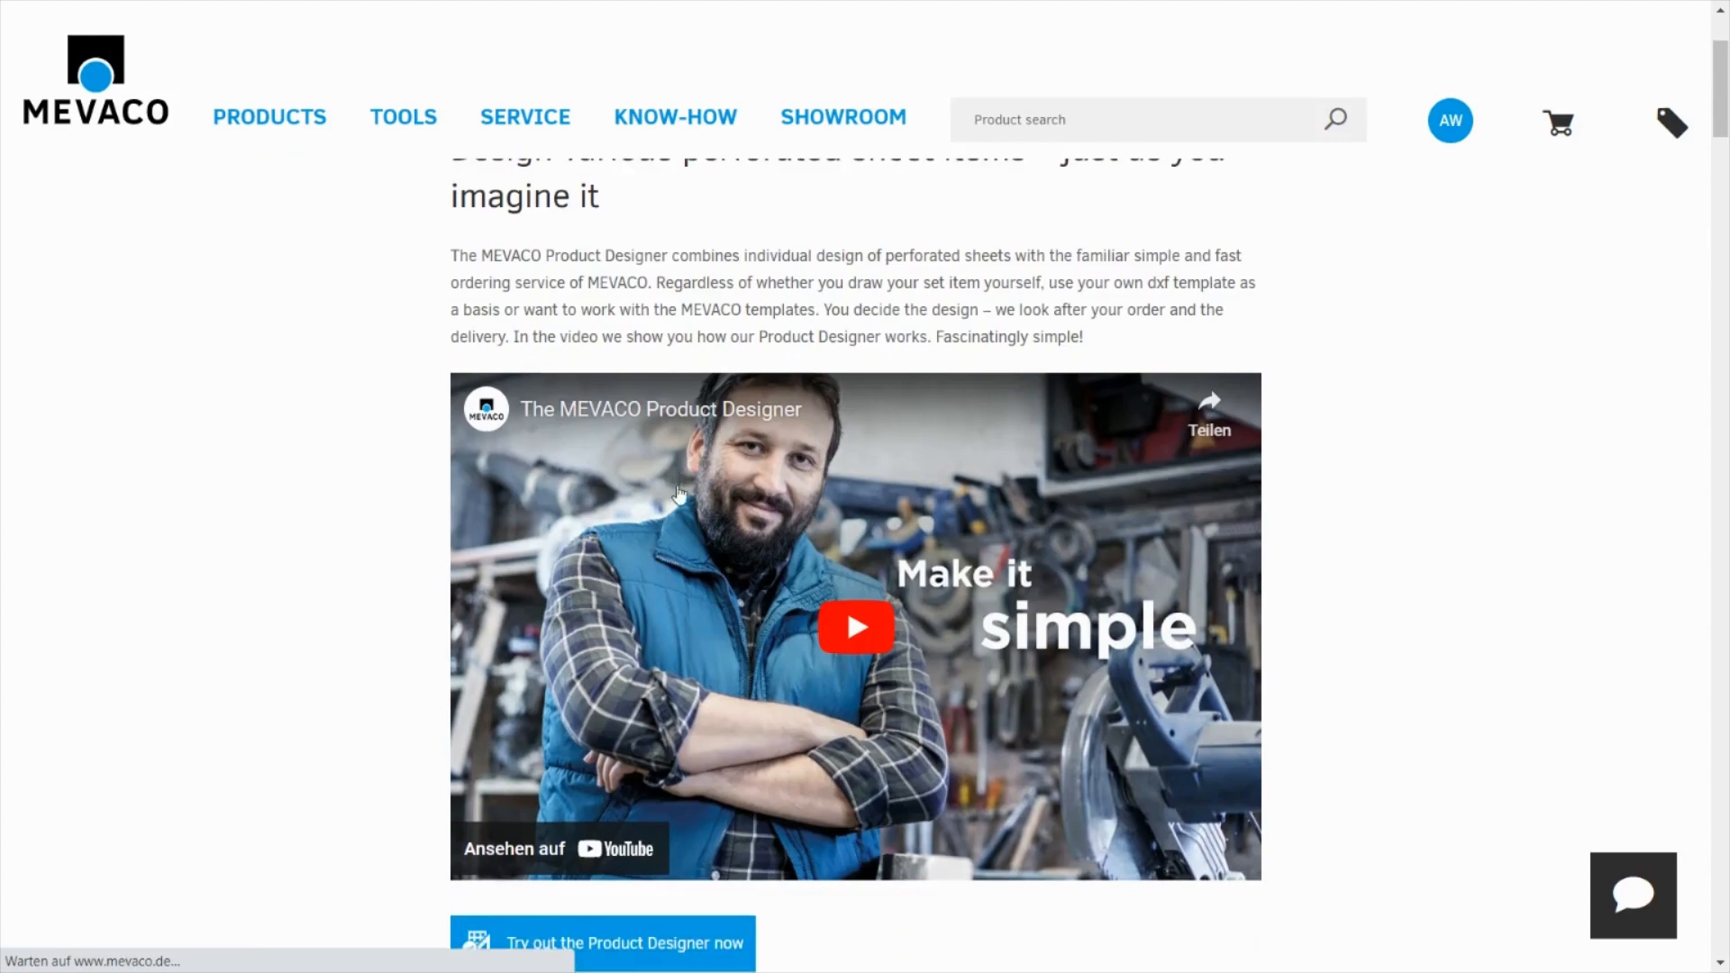
scroll(703, 493, "down", 2)
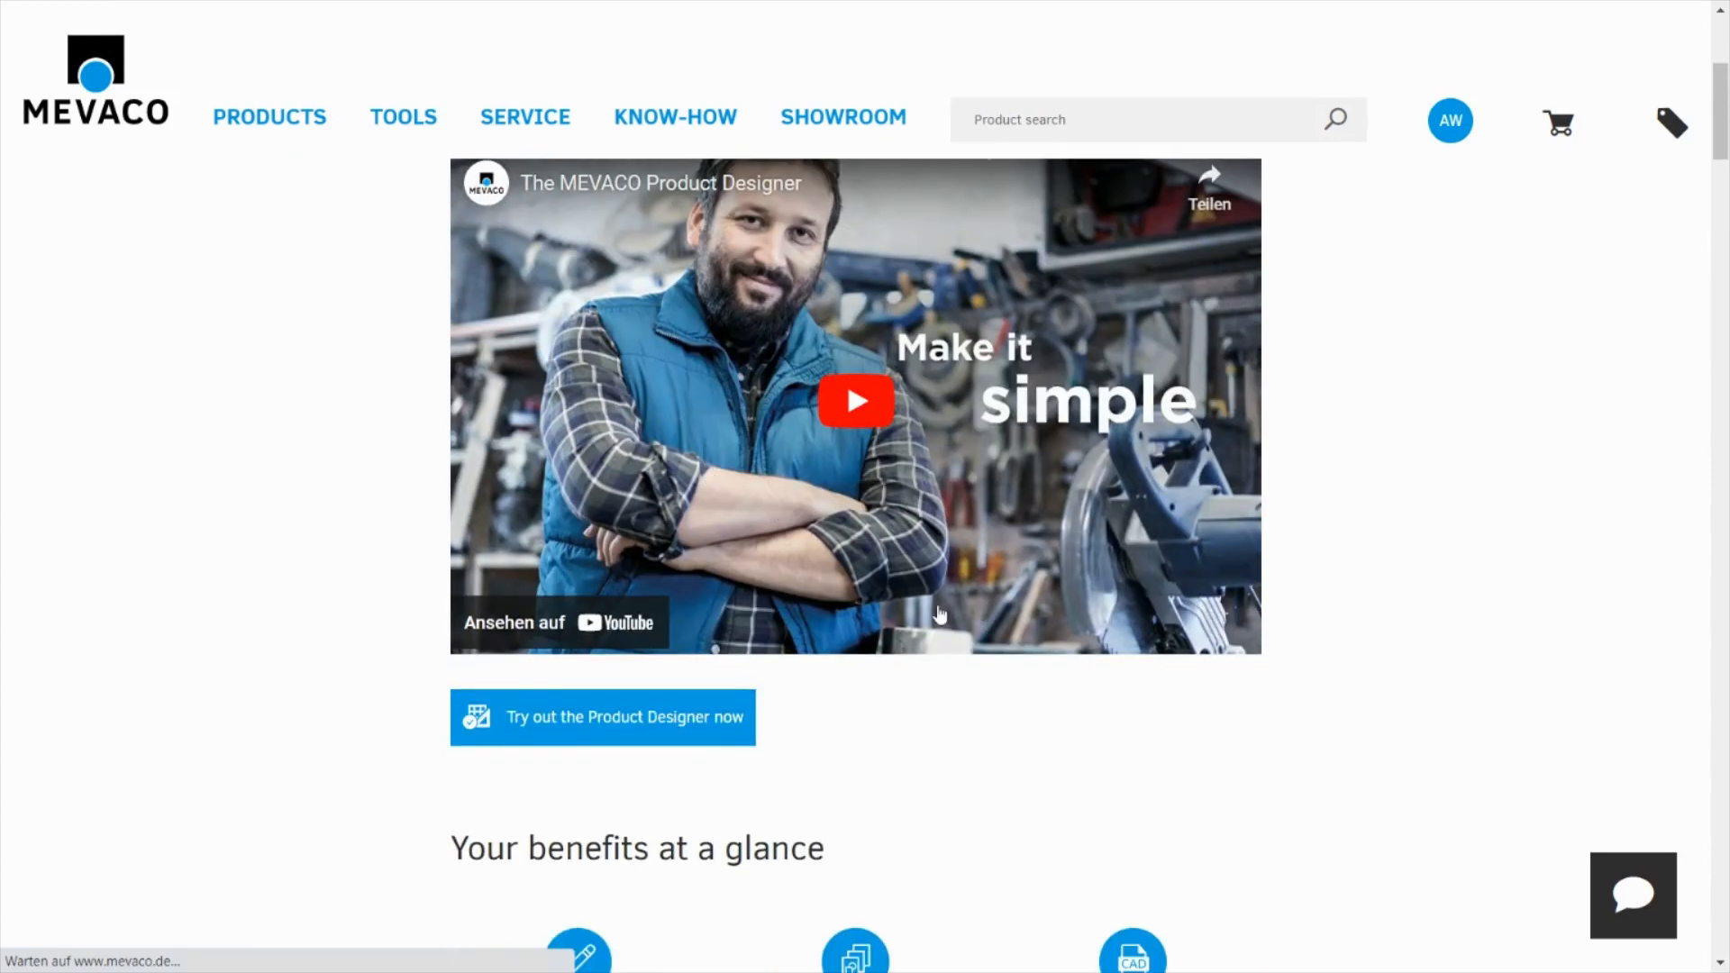
left_click(655, 730)
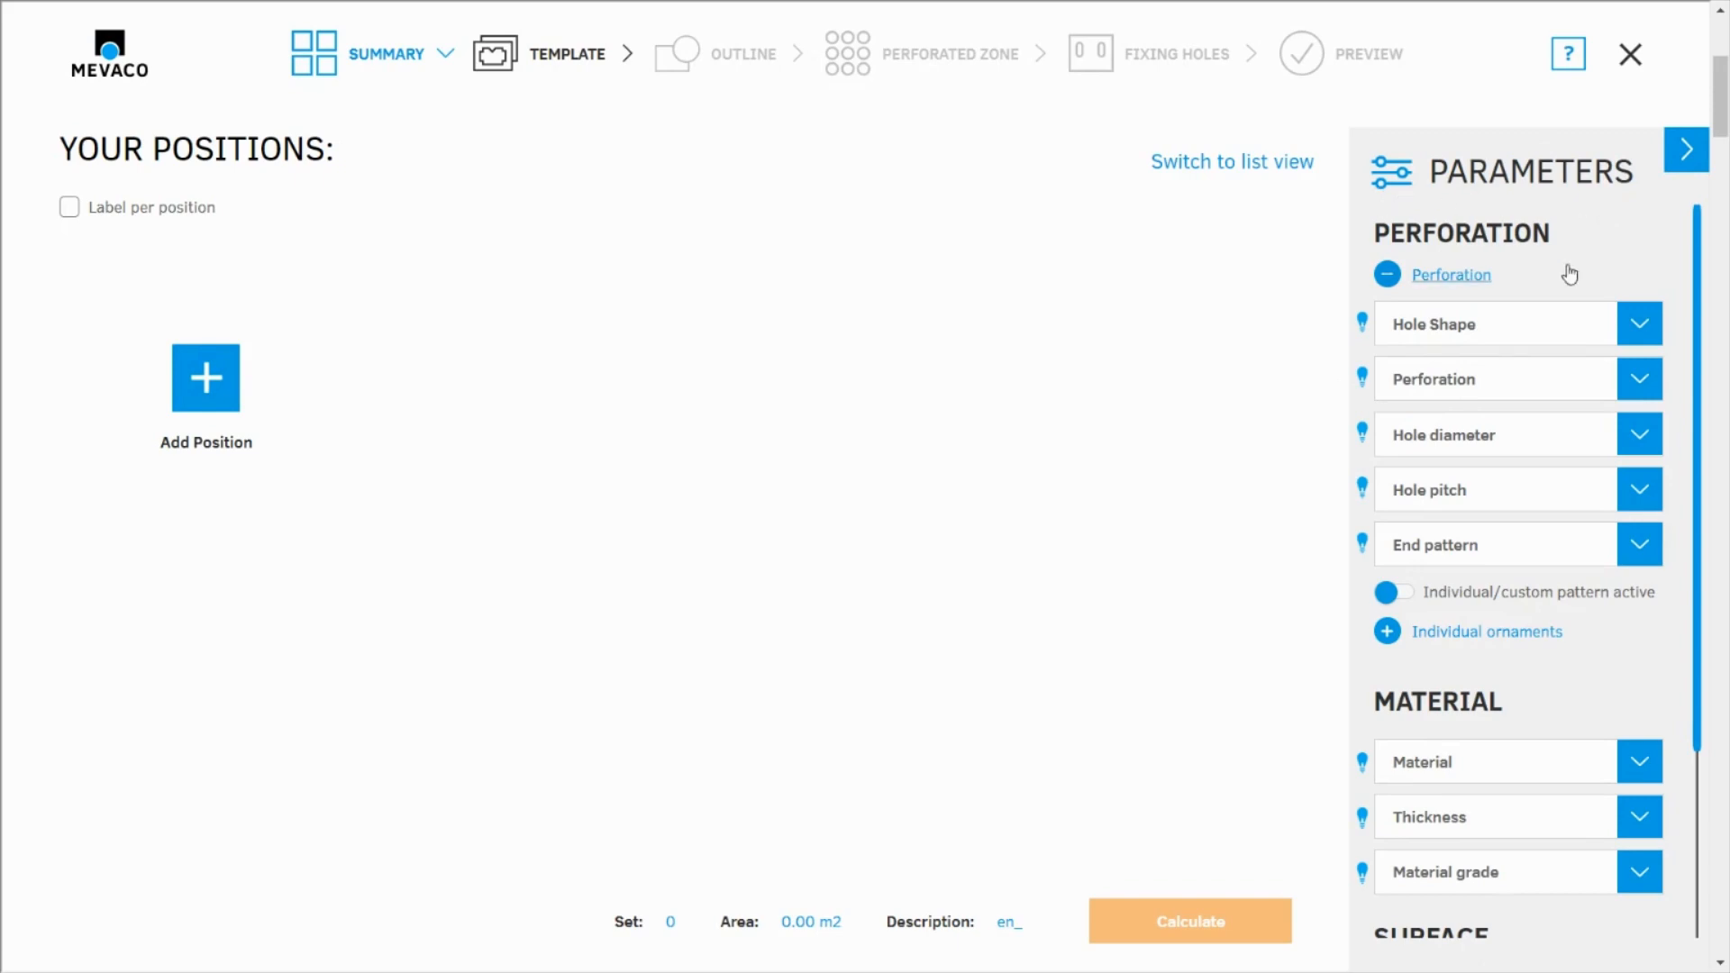
Set the hole shape to slotted holes and the perforation to LR Z (slotted holes staggered)
left_click(1490, 338)
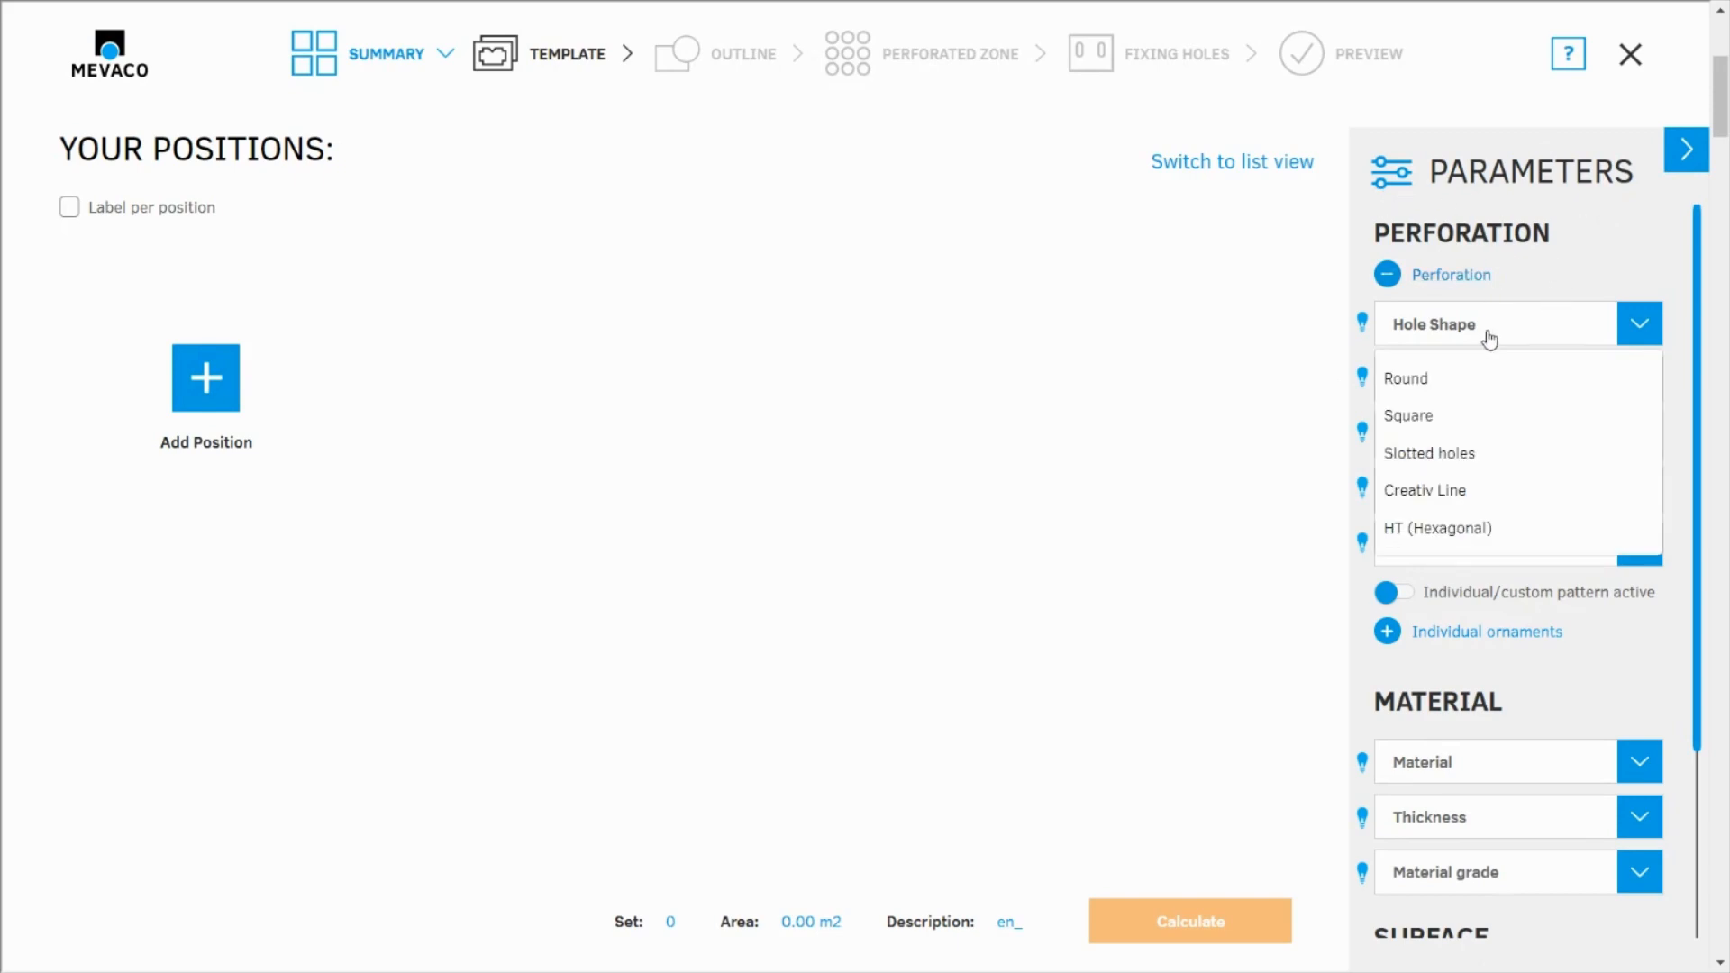
left_click(1434, 455)
left_click(1415, 380)
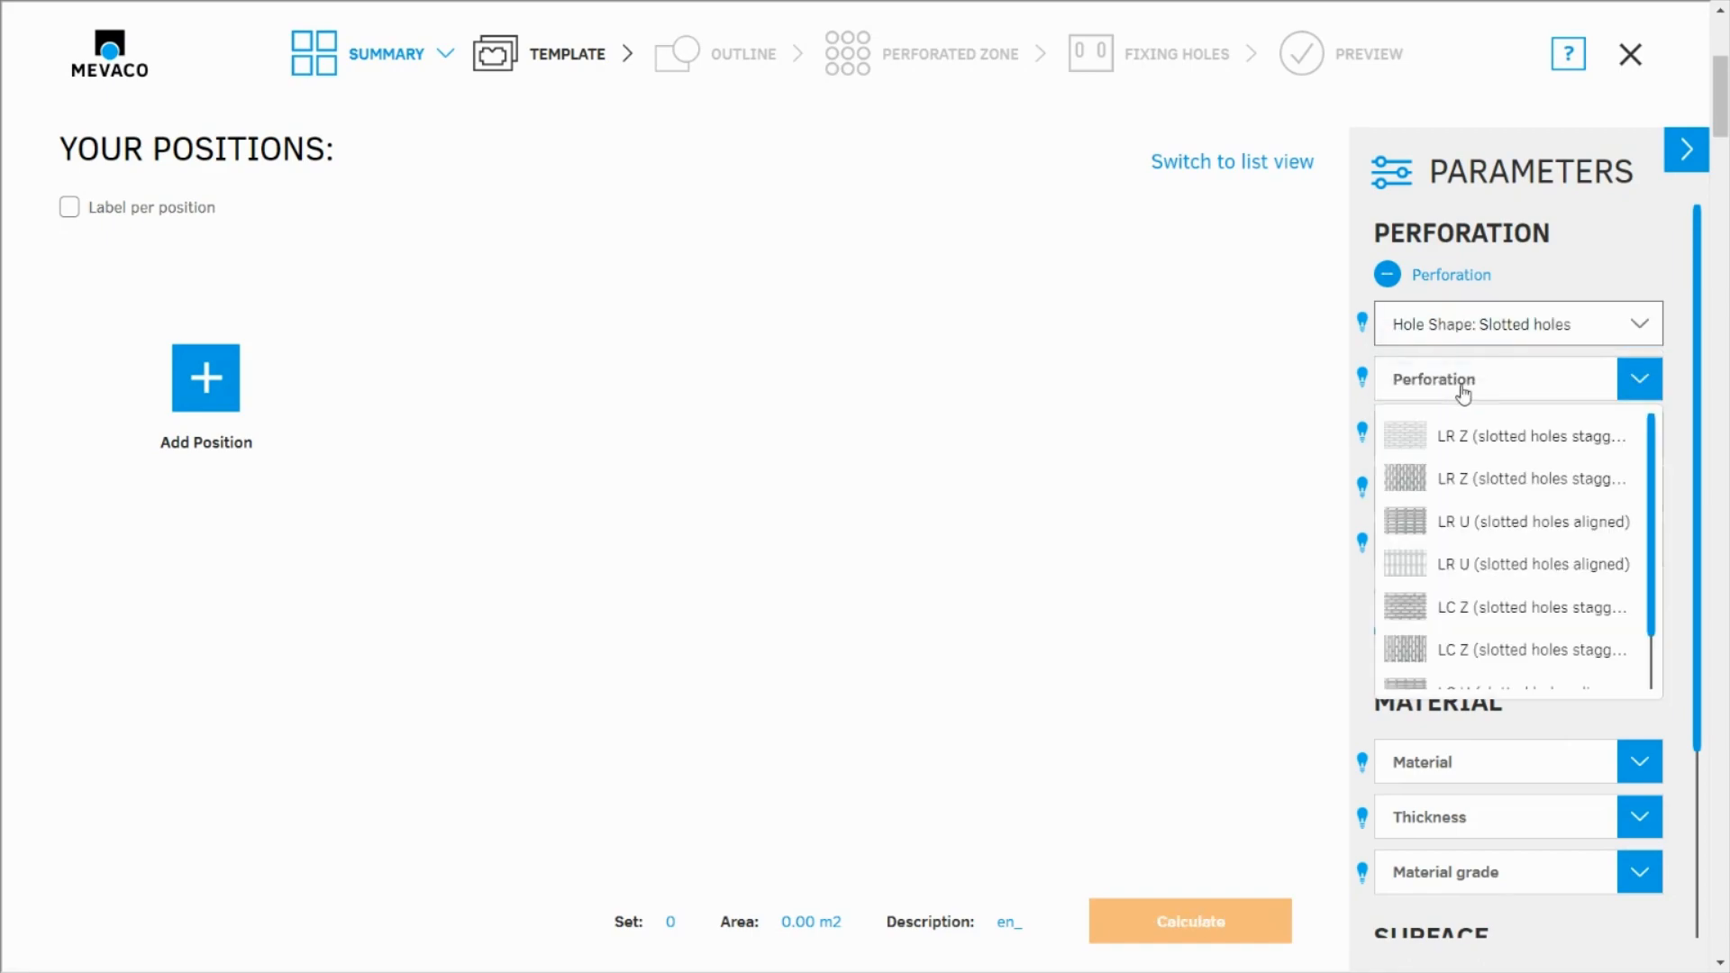
left_click(1489, 439)
Set the hole diameter of the slotted perforation to 5 x 20
left_click(1487, 436)
scroll(1448, 689, "down", 1)
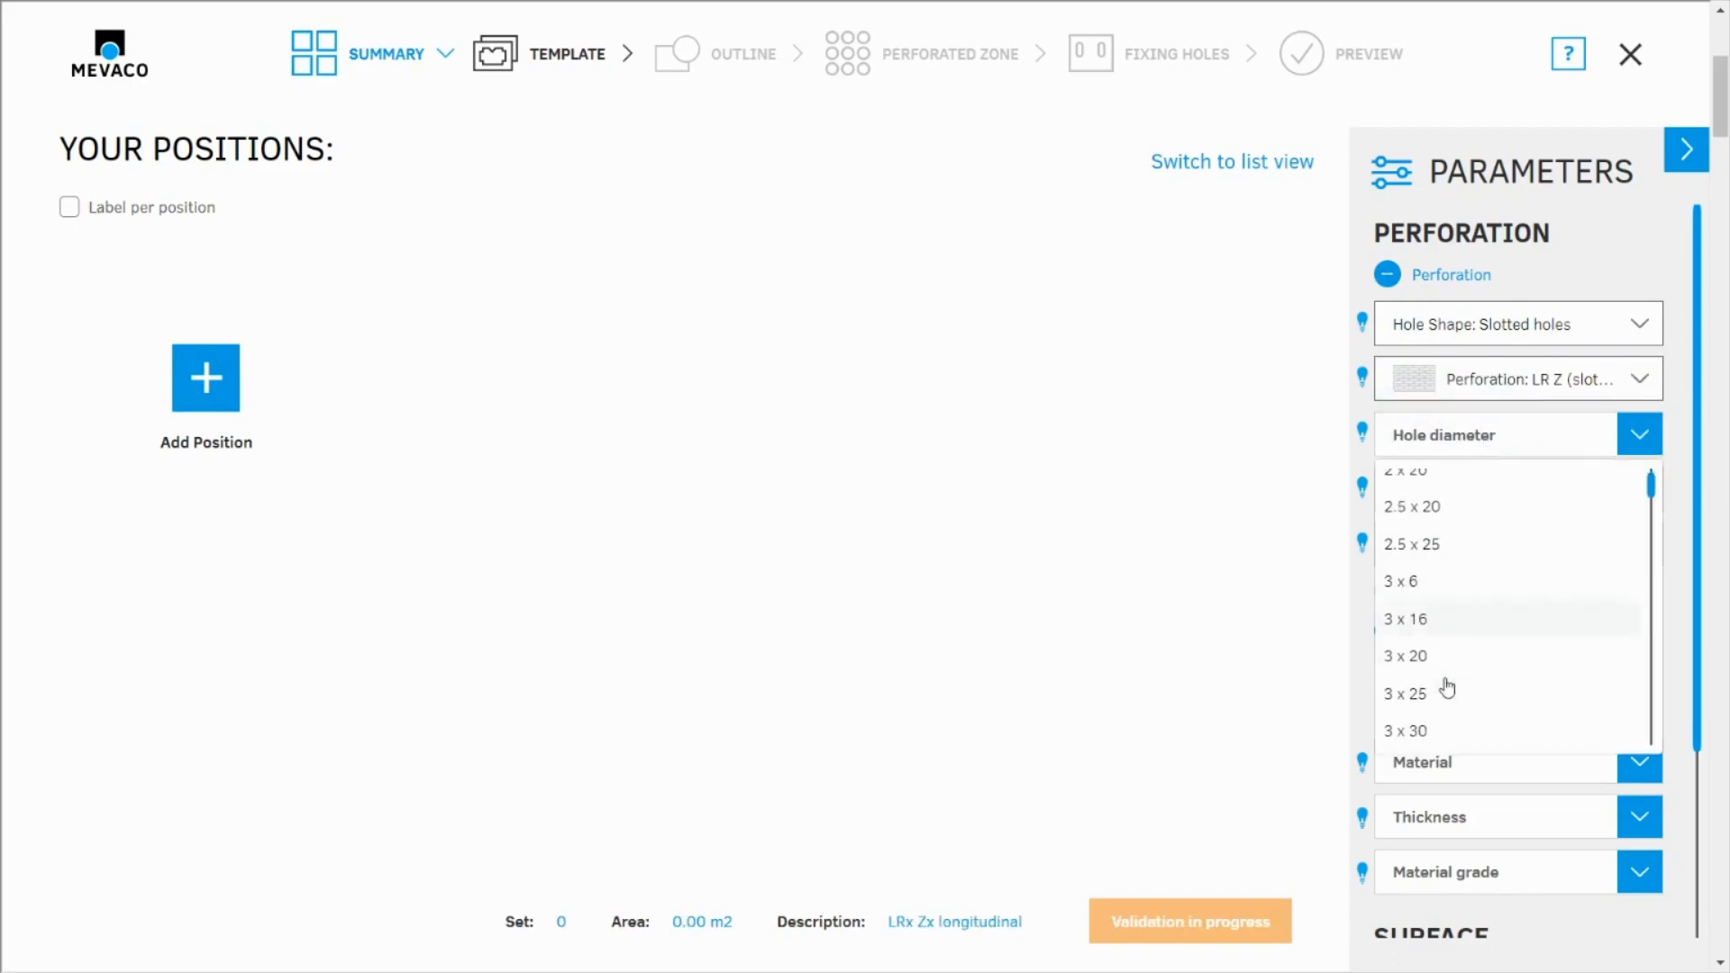
scroll(1448, 688, "down", 6)
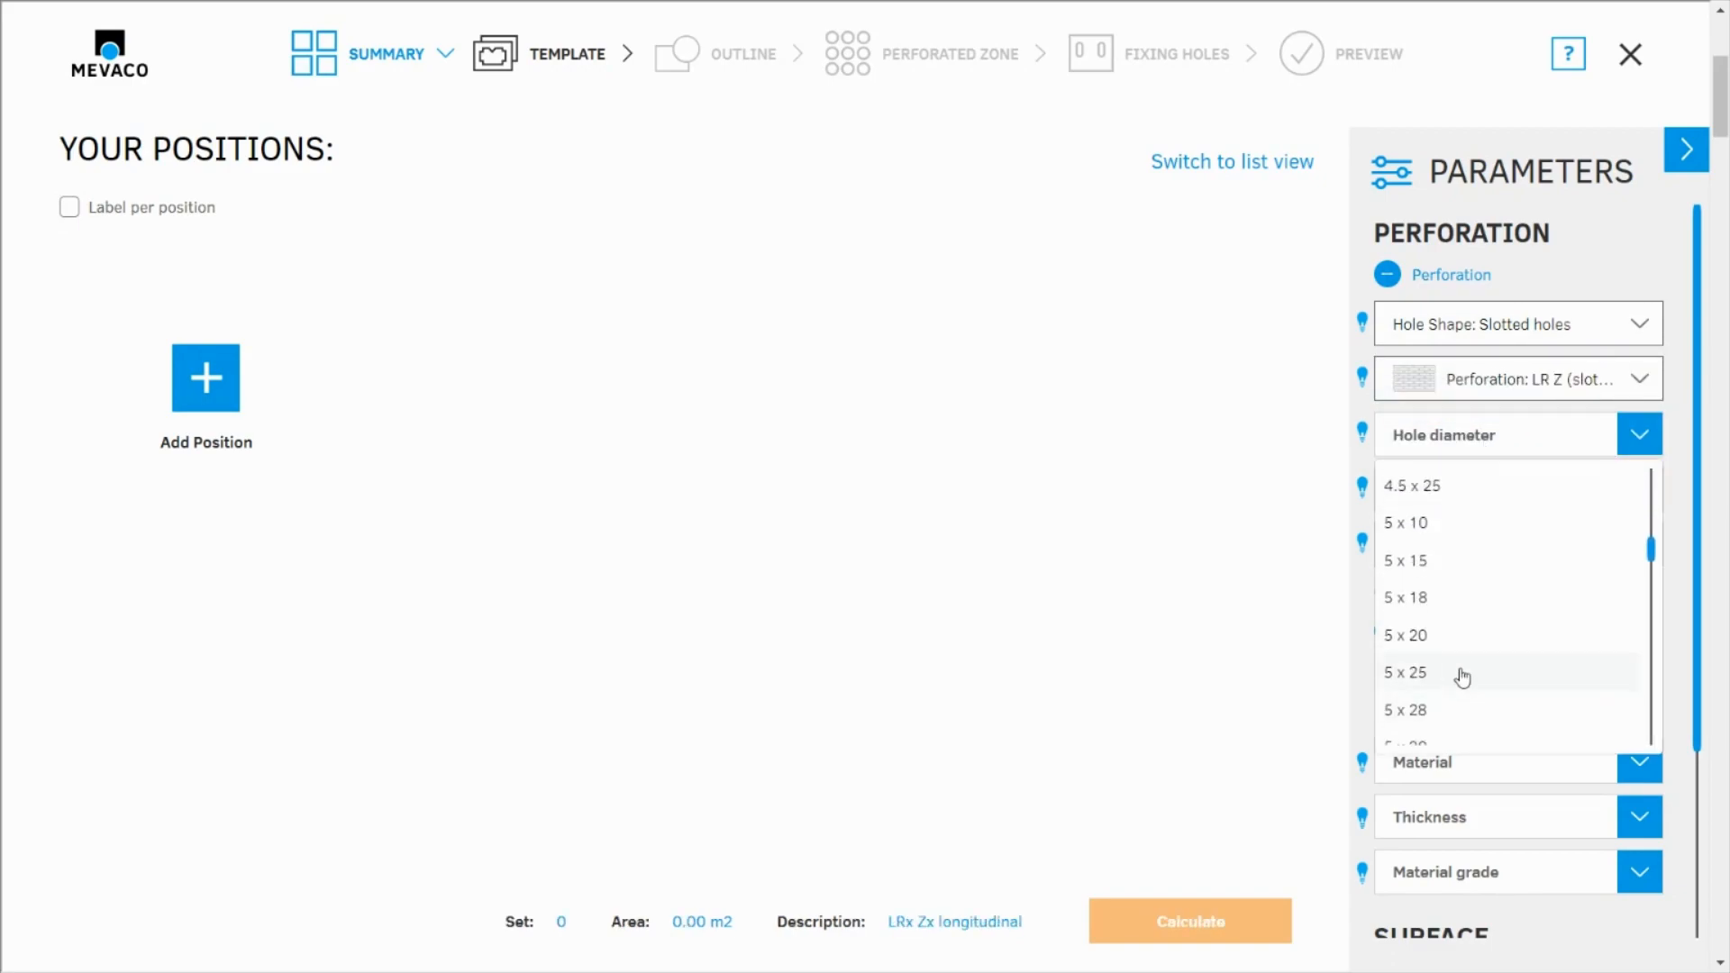
left_click(1439, 639)
Set the hole pitch to 9 x 24 and the end pattern to finished pattern
left_click(1477, 503)
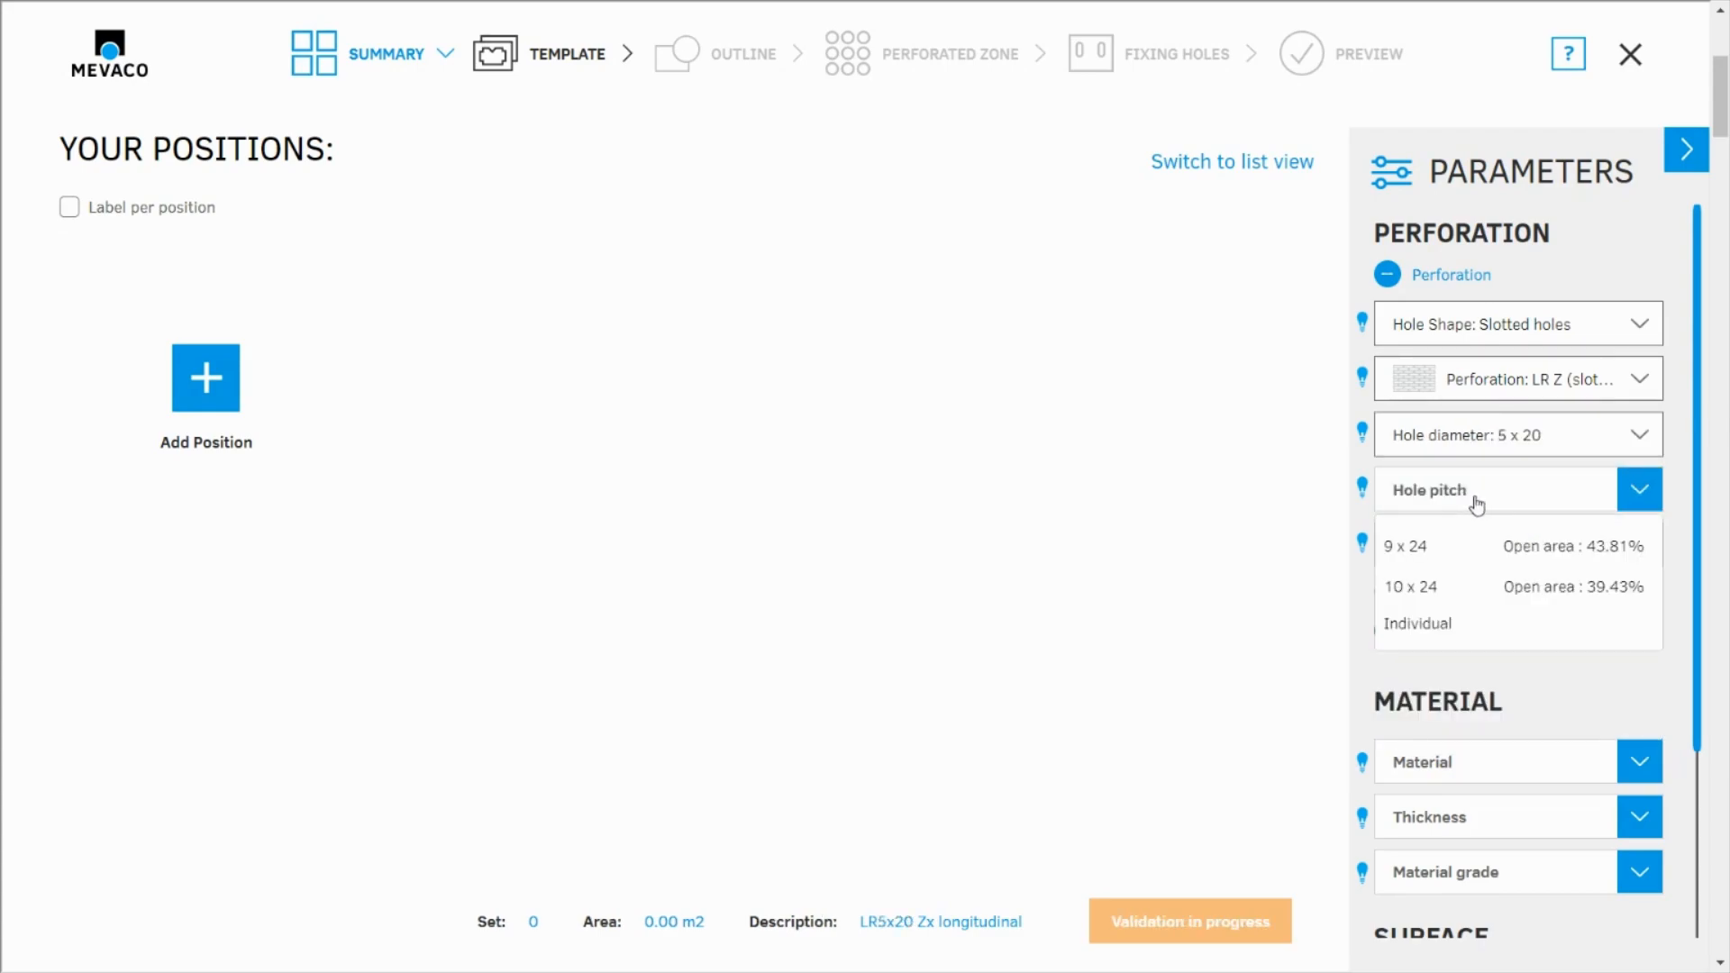
left_click(1460, 546)
left_click(1465, 551)
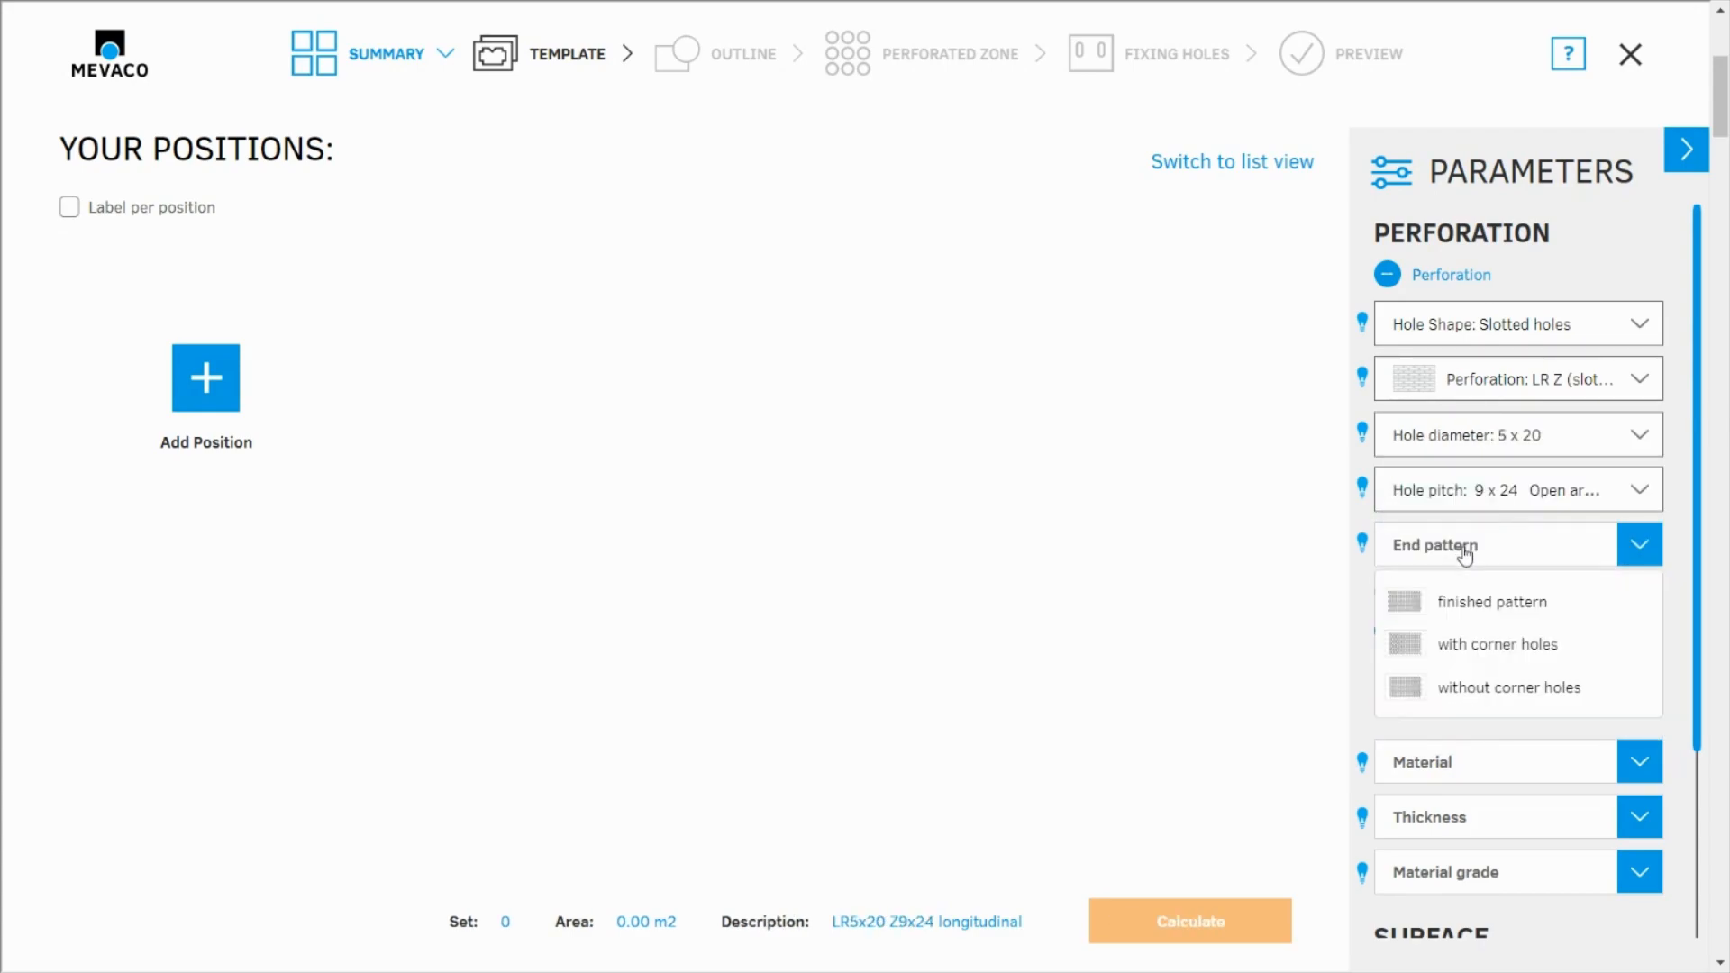
left_click(1447, 603)
Specify steel with thickness 1.5 as the material and choose the surface treatment without further treatment
scroll(1406, 748, "down", 3)
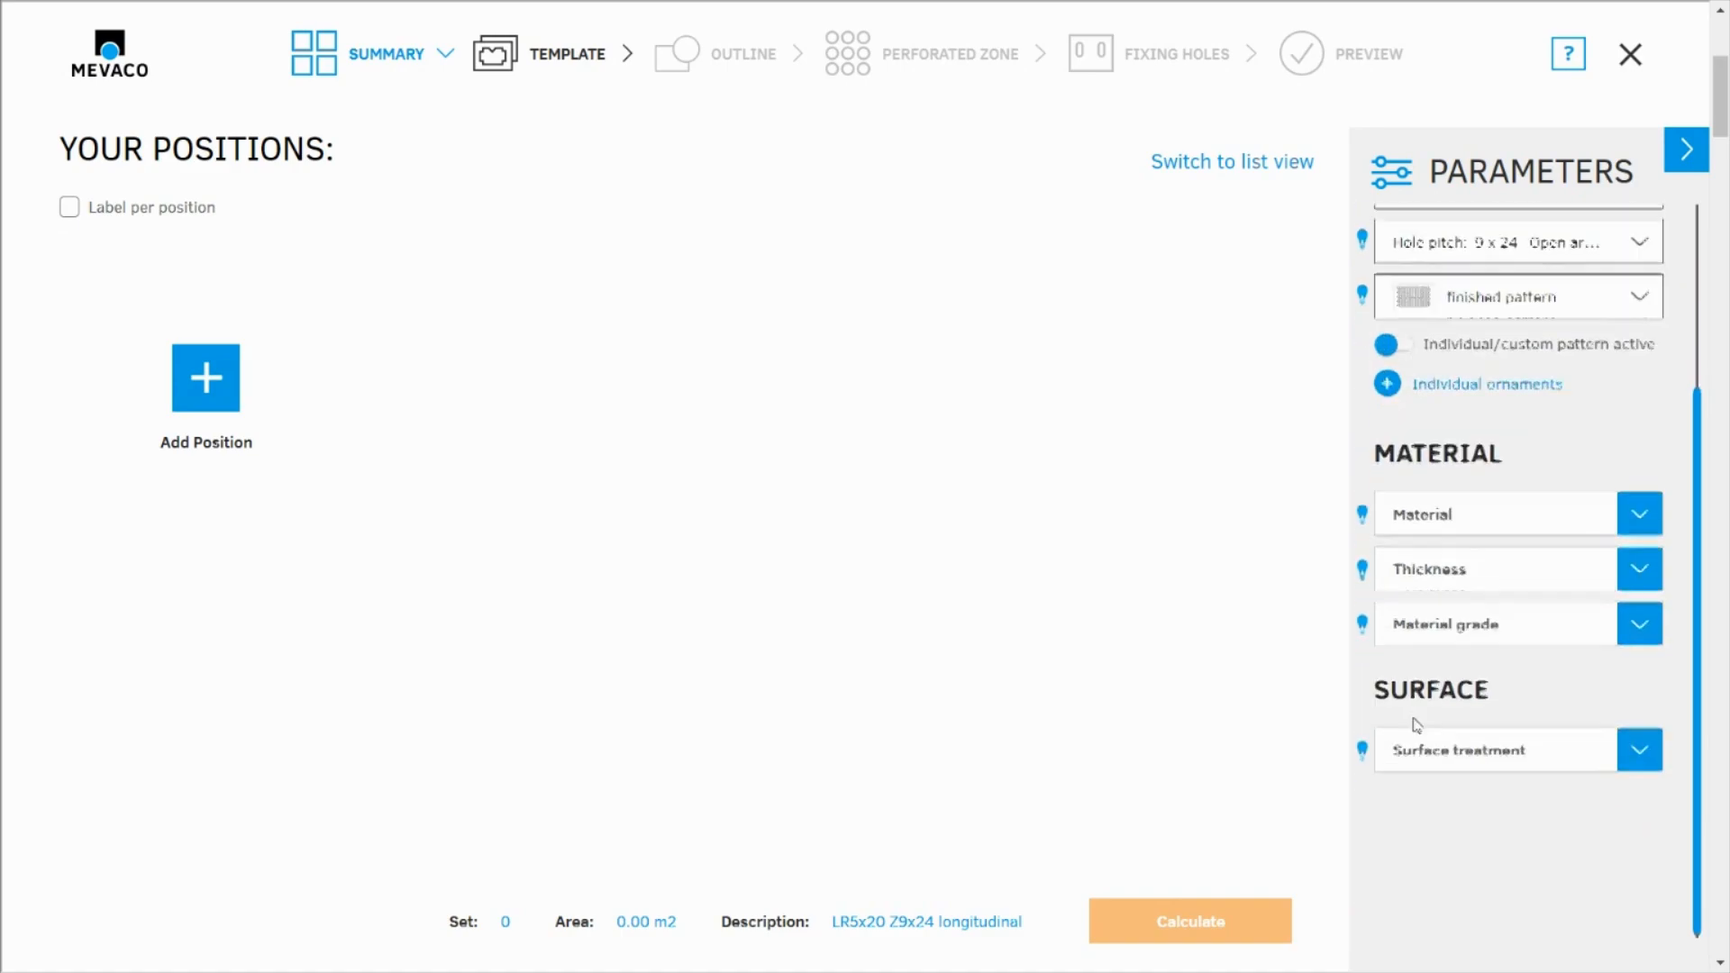
left_click(1436, 515)
left_click(1435, 568)
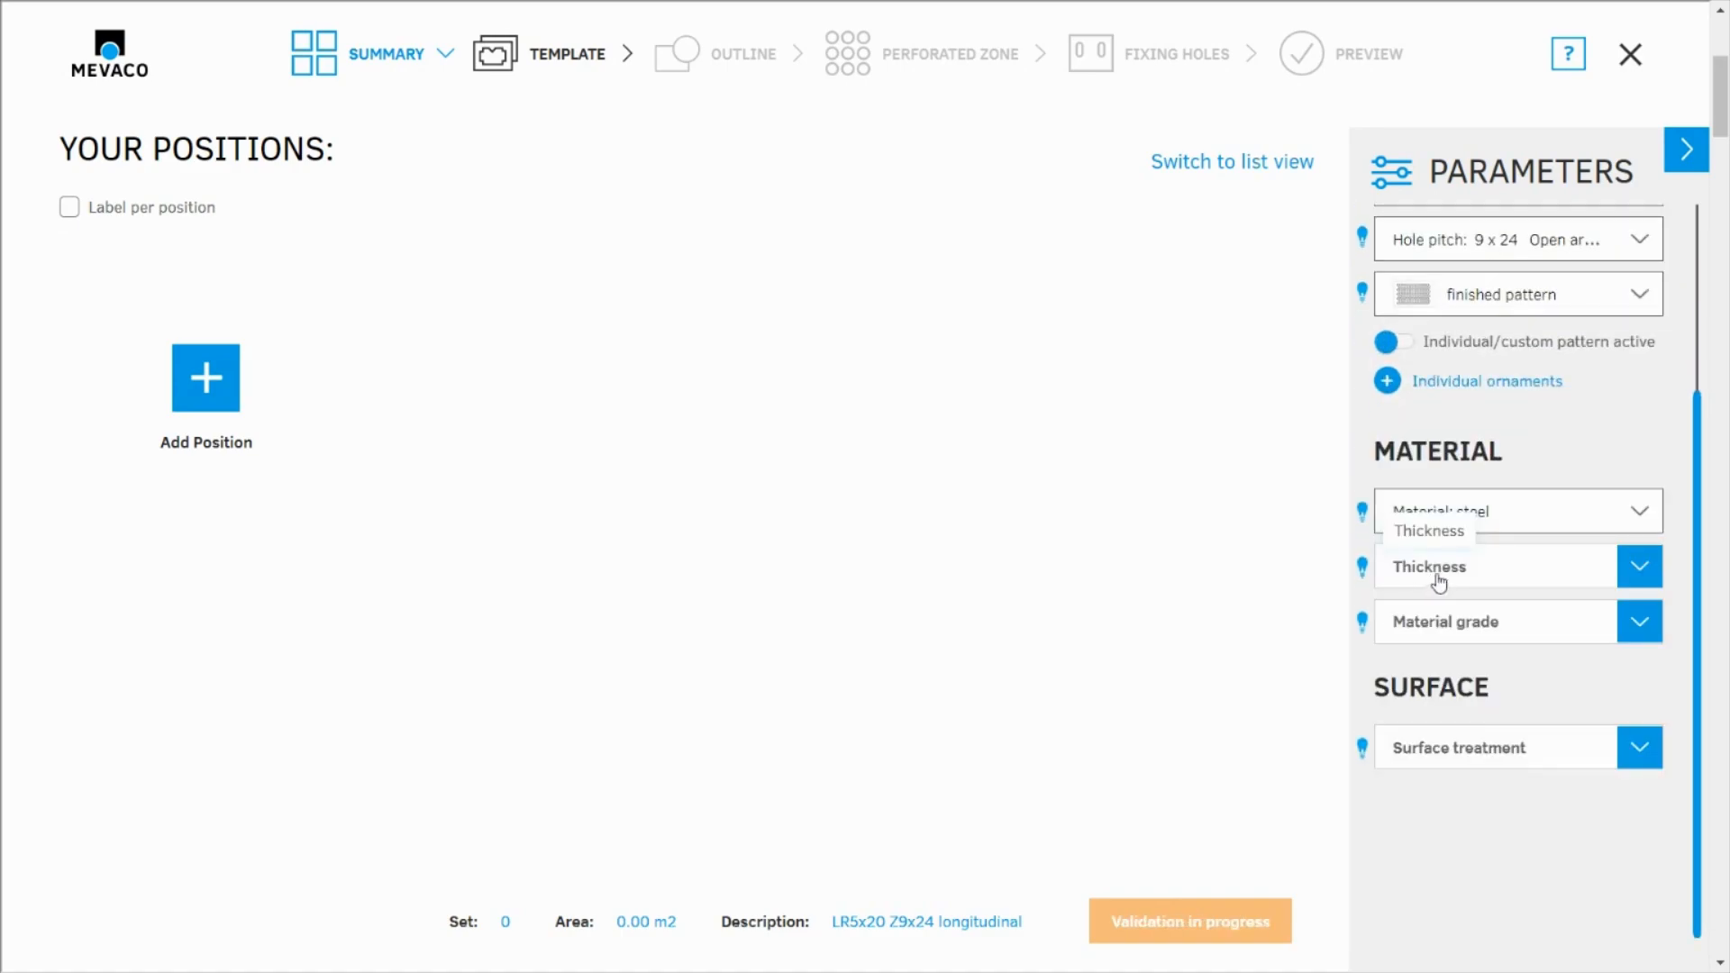
left_click(1440, 577)
left_click(1424, 740)
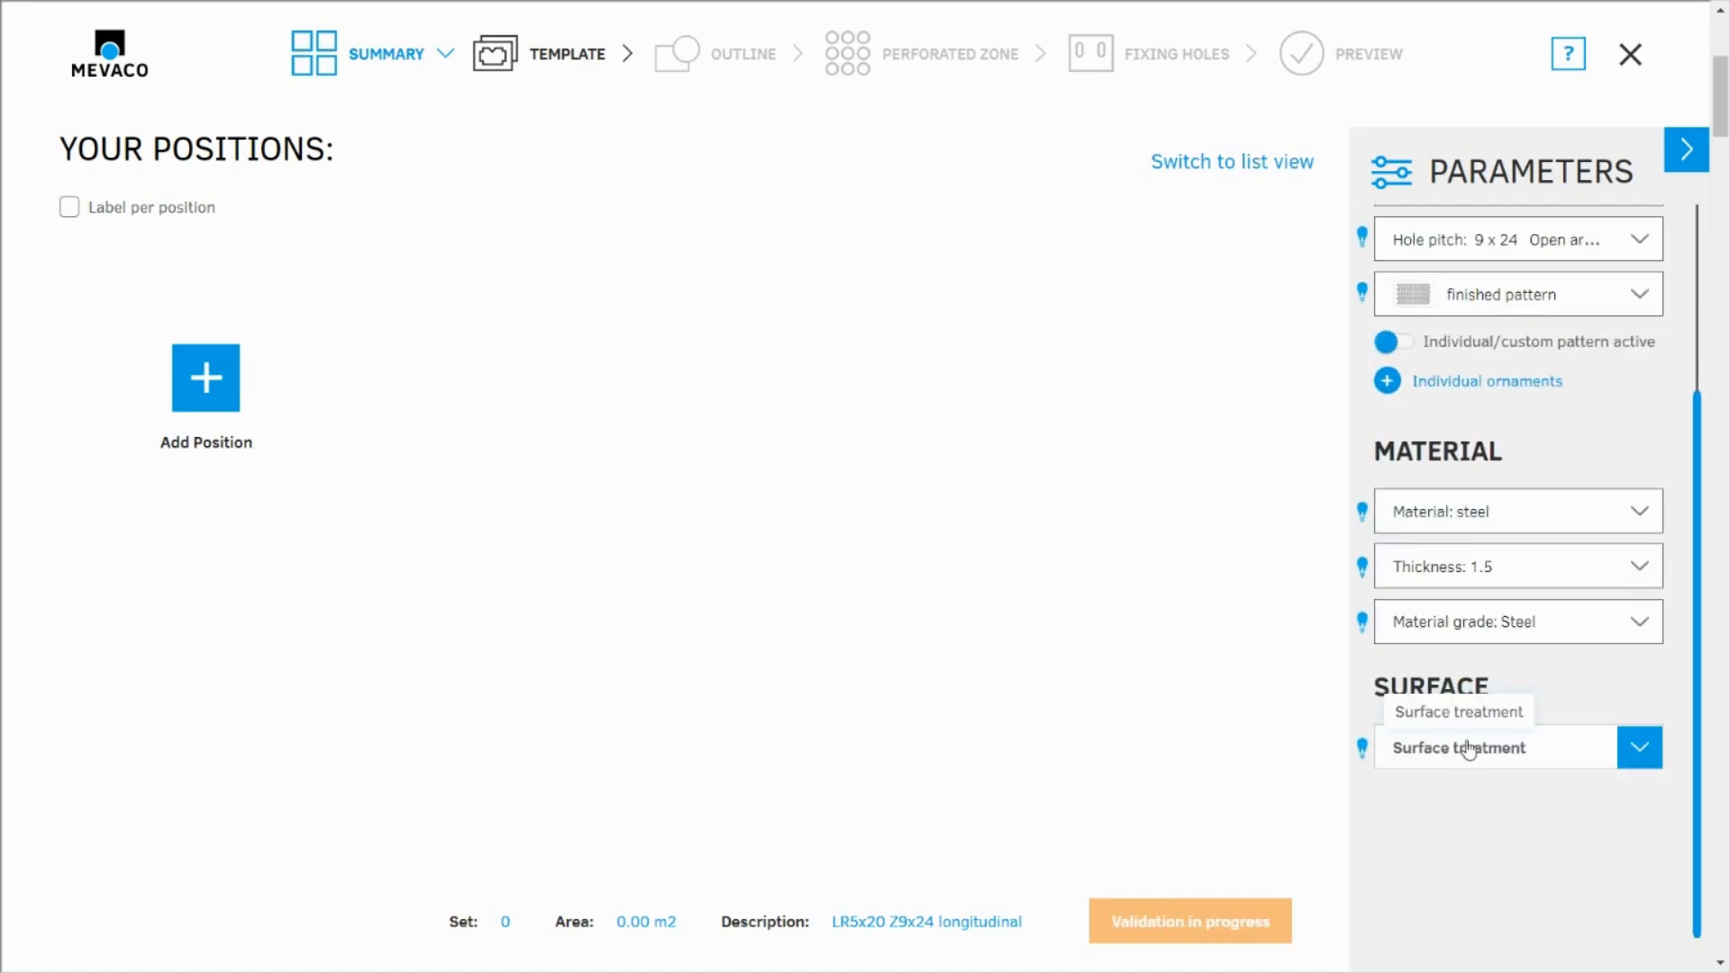
left_click(1422, 766)
left_click(1421, 802)
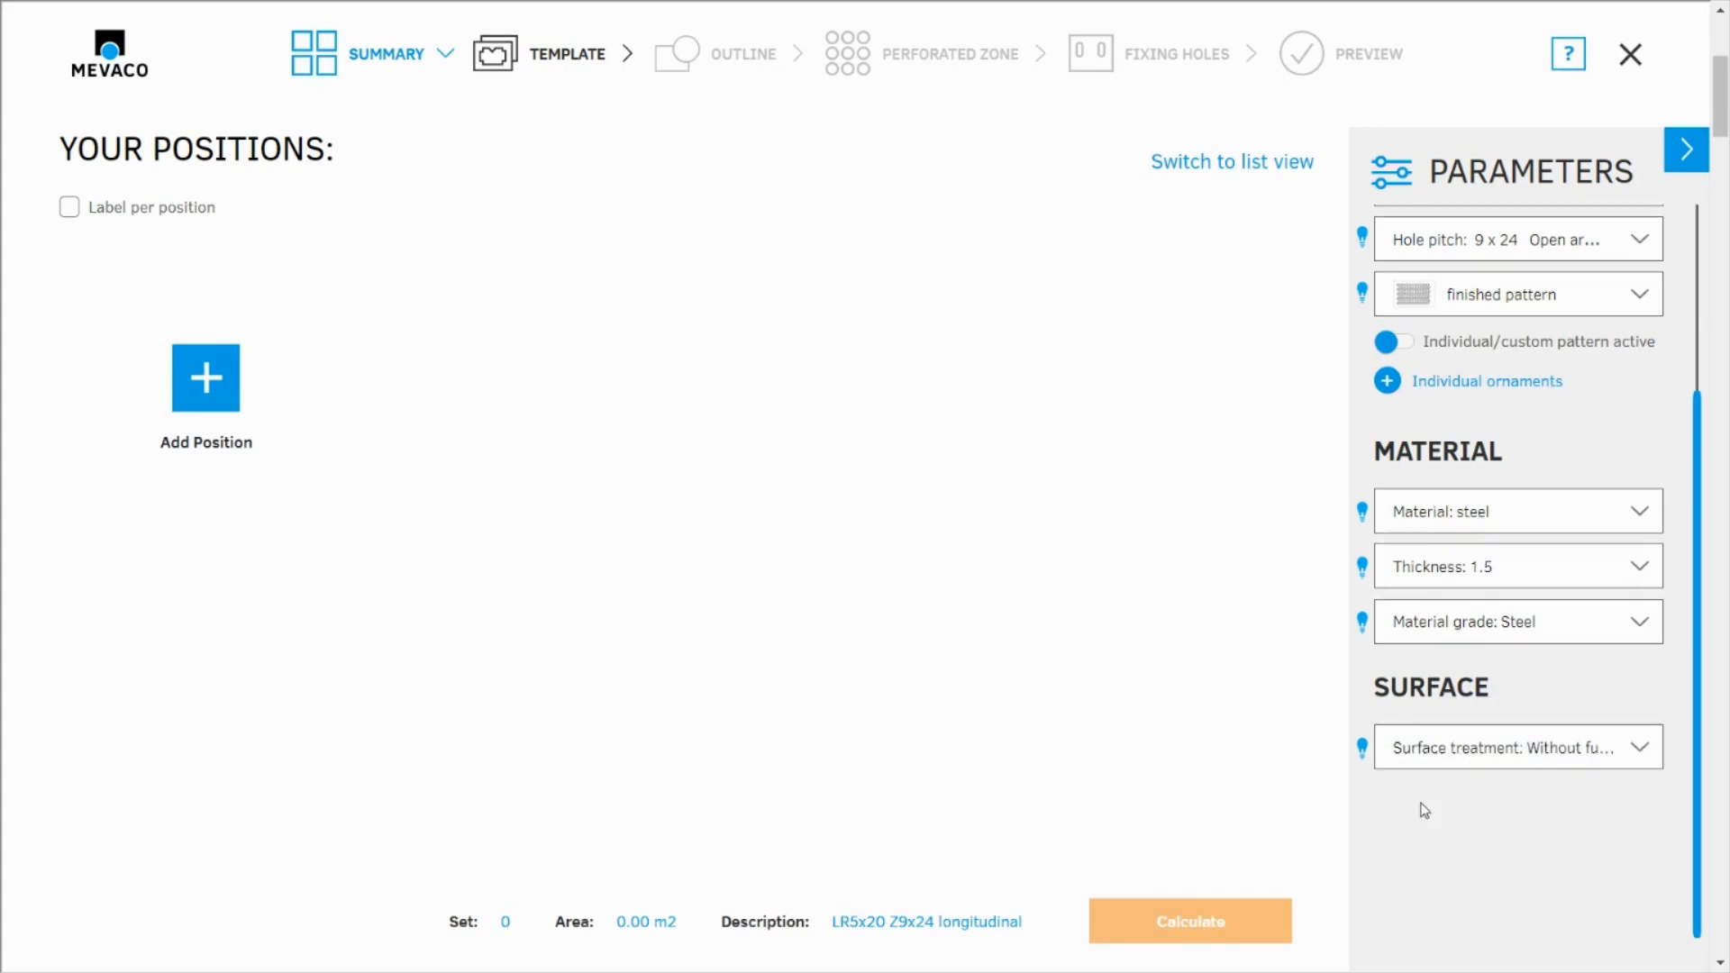
Add a position with the chosen parameters, based on the Rhomboid layout of the MEVACO templates
left_click(216, 383)
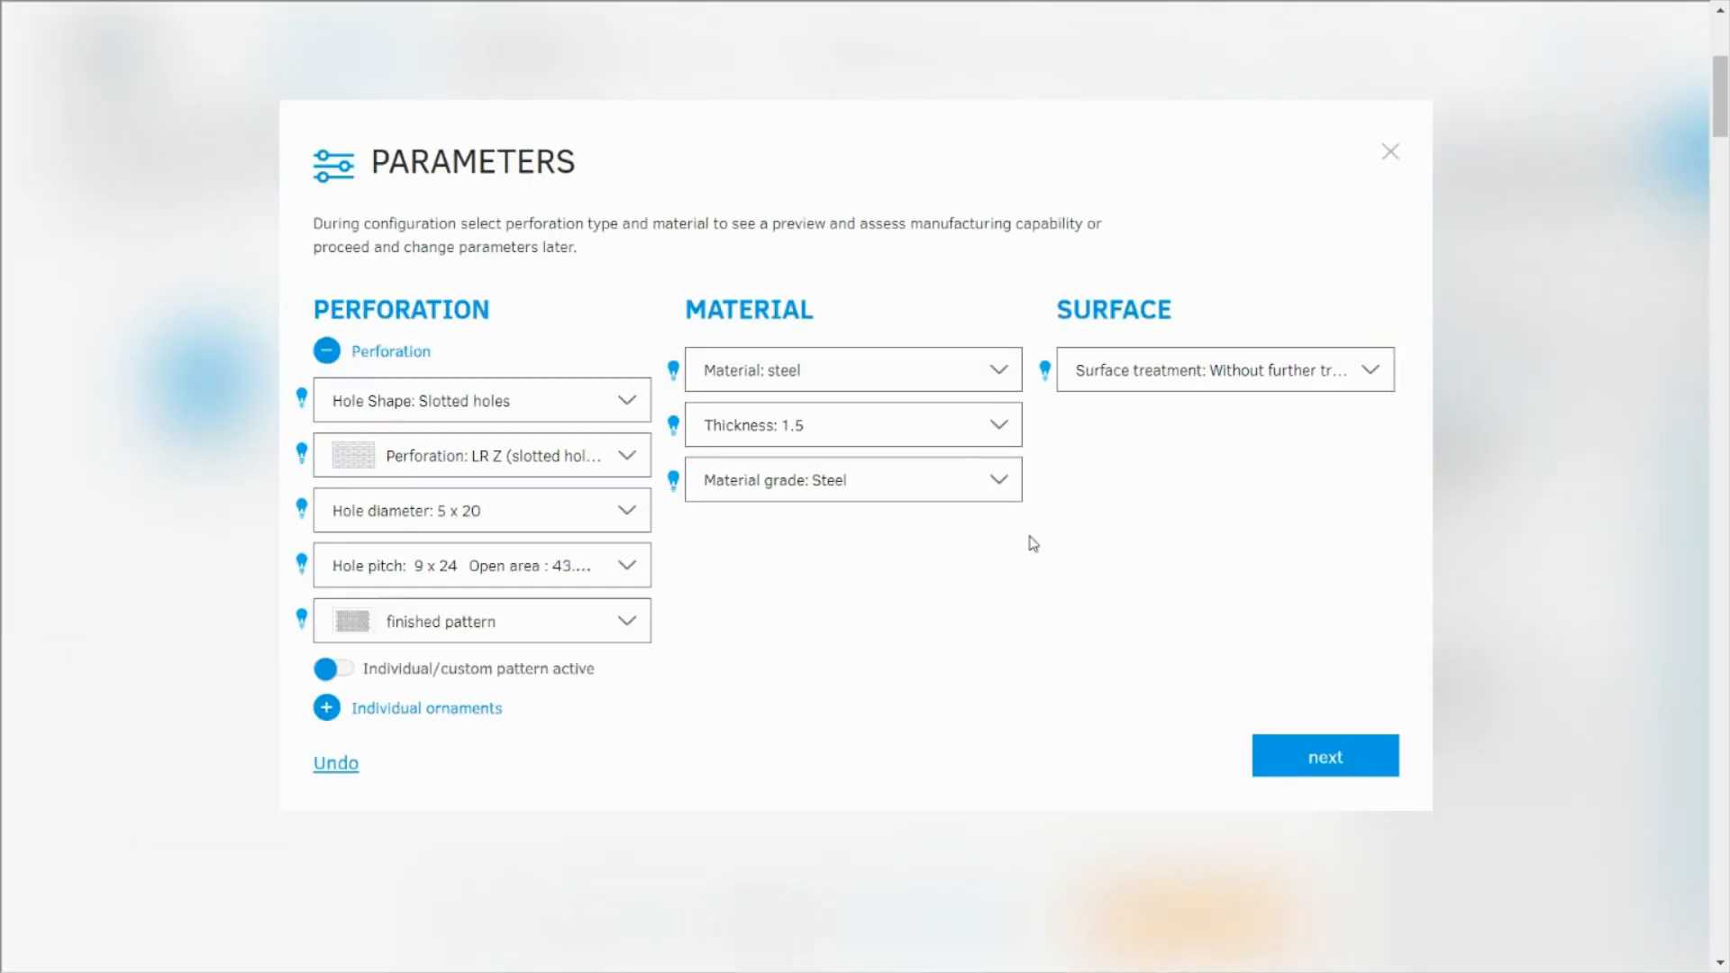
left_click(1343, 762)
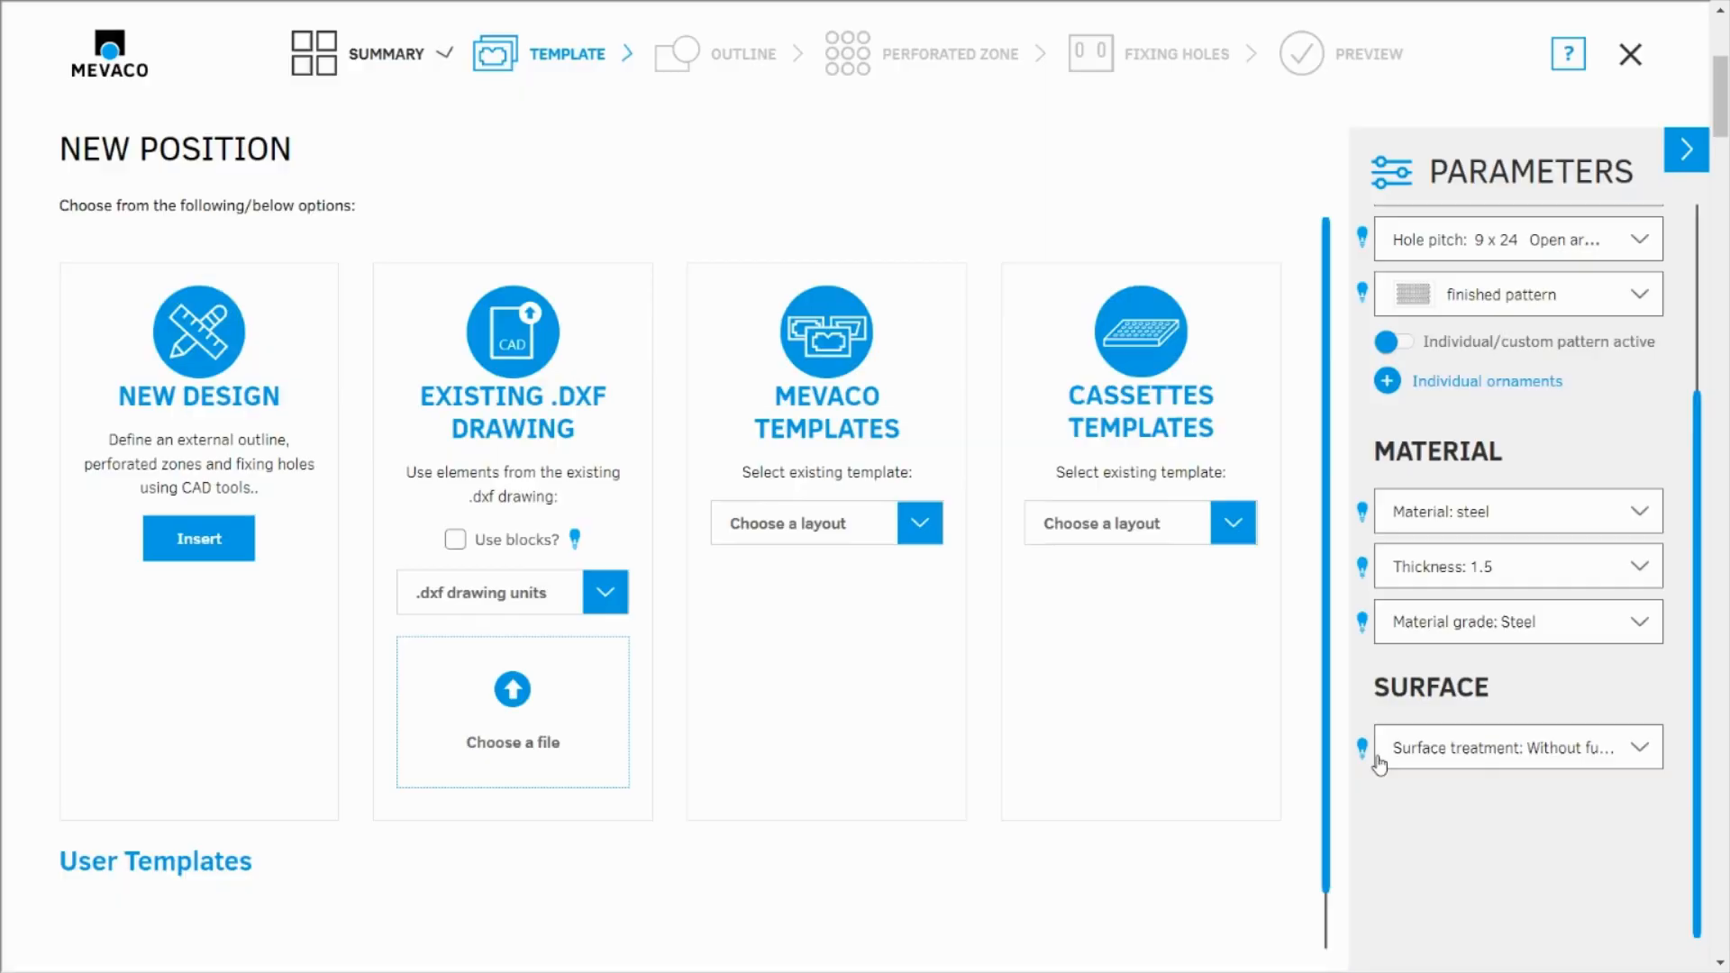
left_click(916, 526)
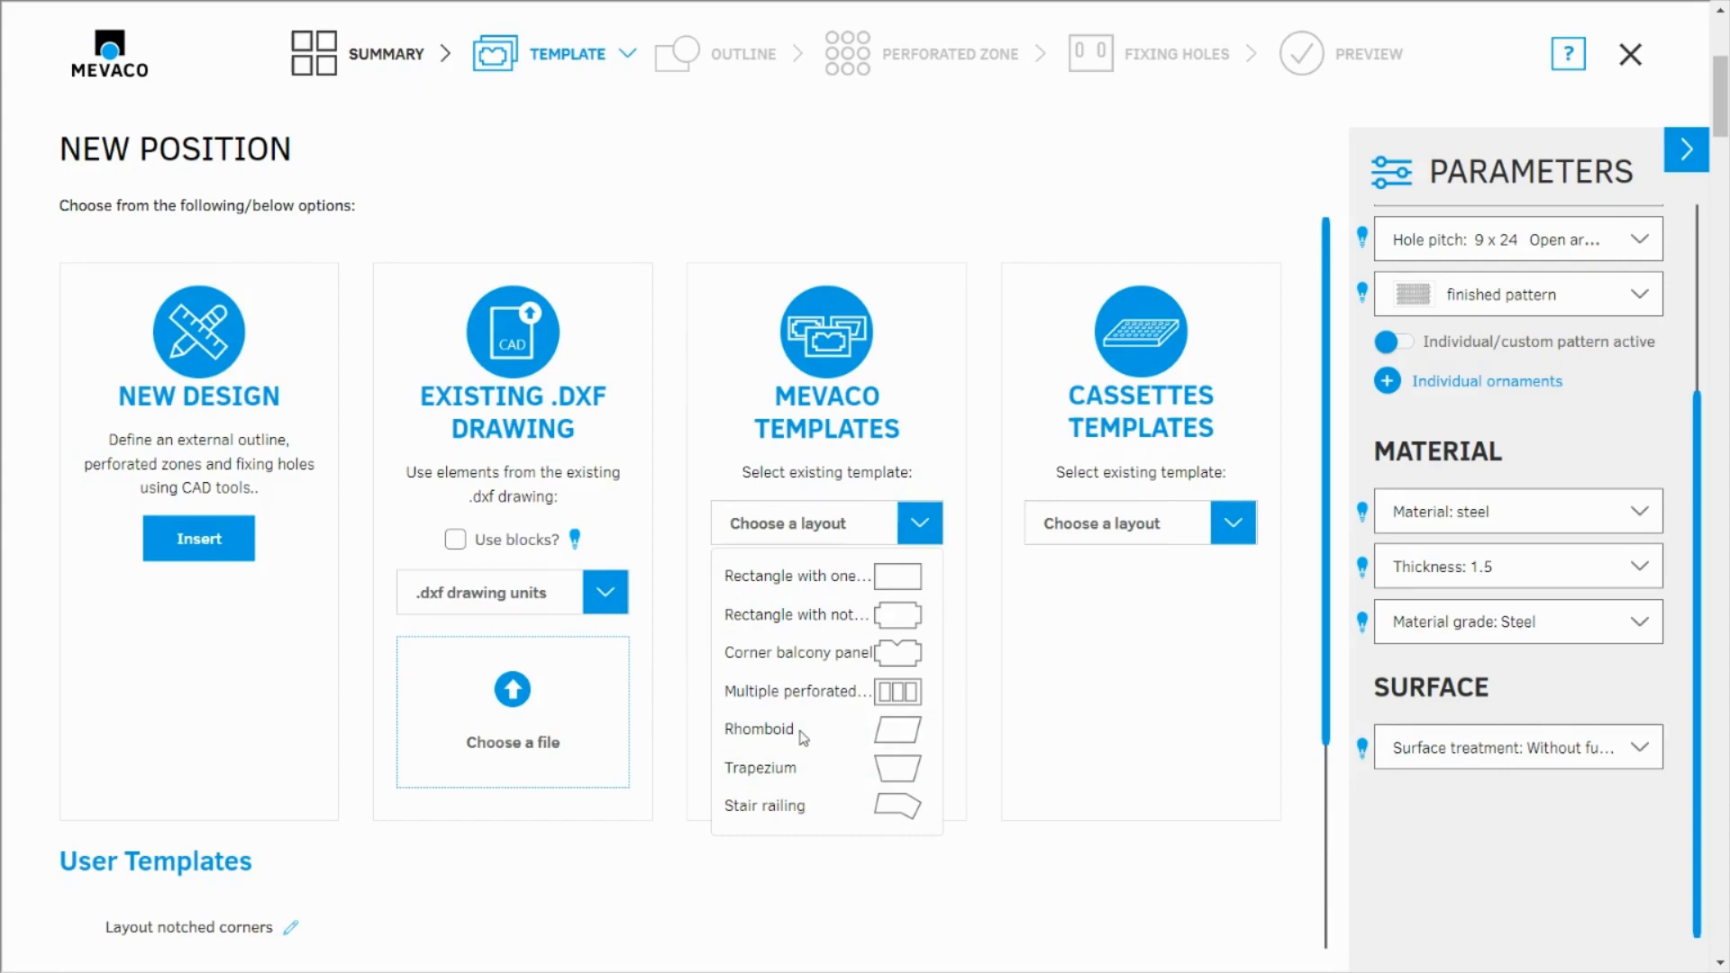
left_click(762, 729)
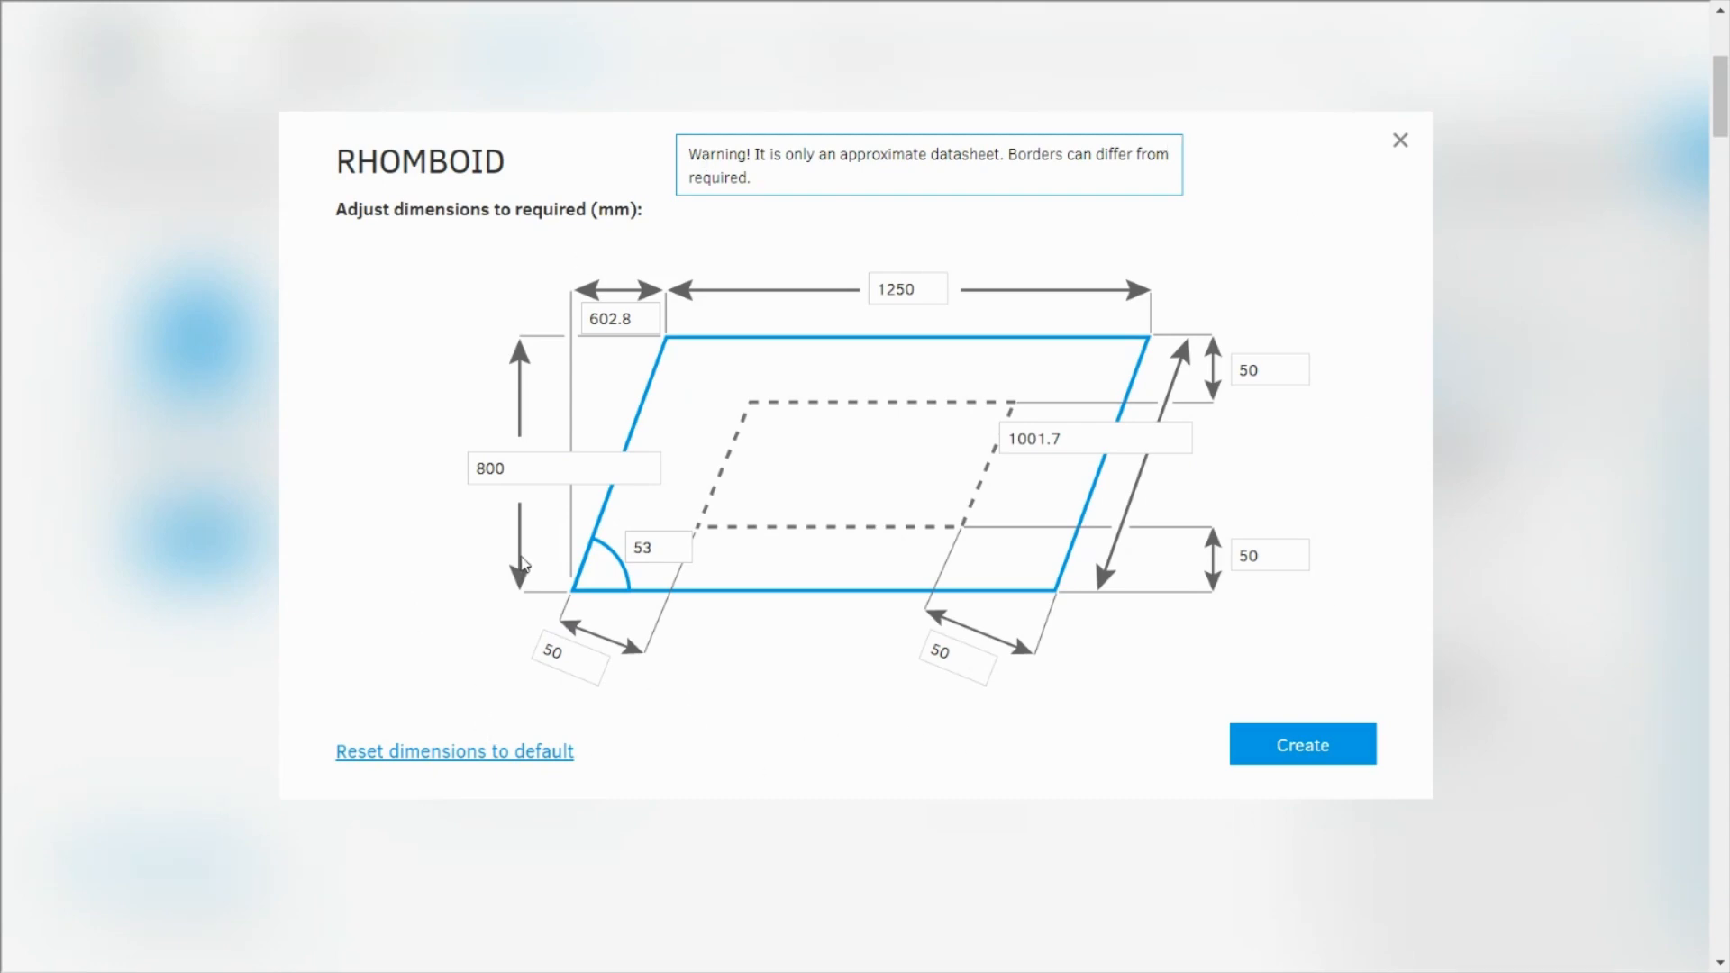
Set the rhomboid's height to 1000 mm and its corner angle to 60 degrees
left_click_drag(521, 480, 401, 471)
type("1000")
left_click_drag(623, 542, 605, 545)
type("6")
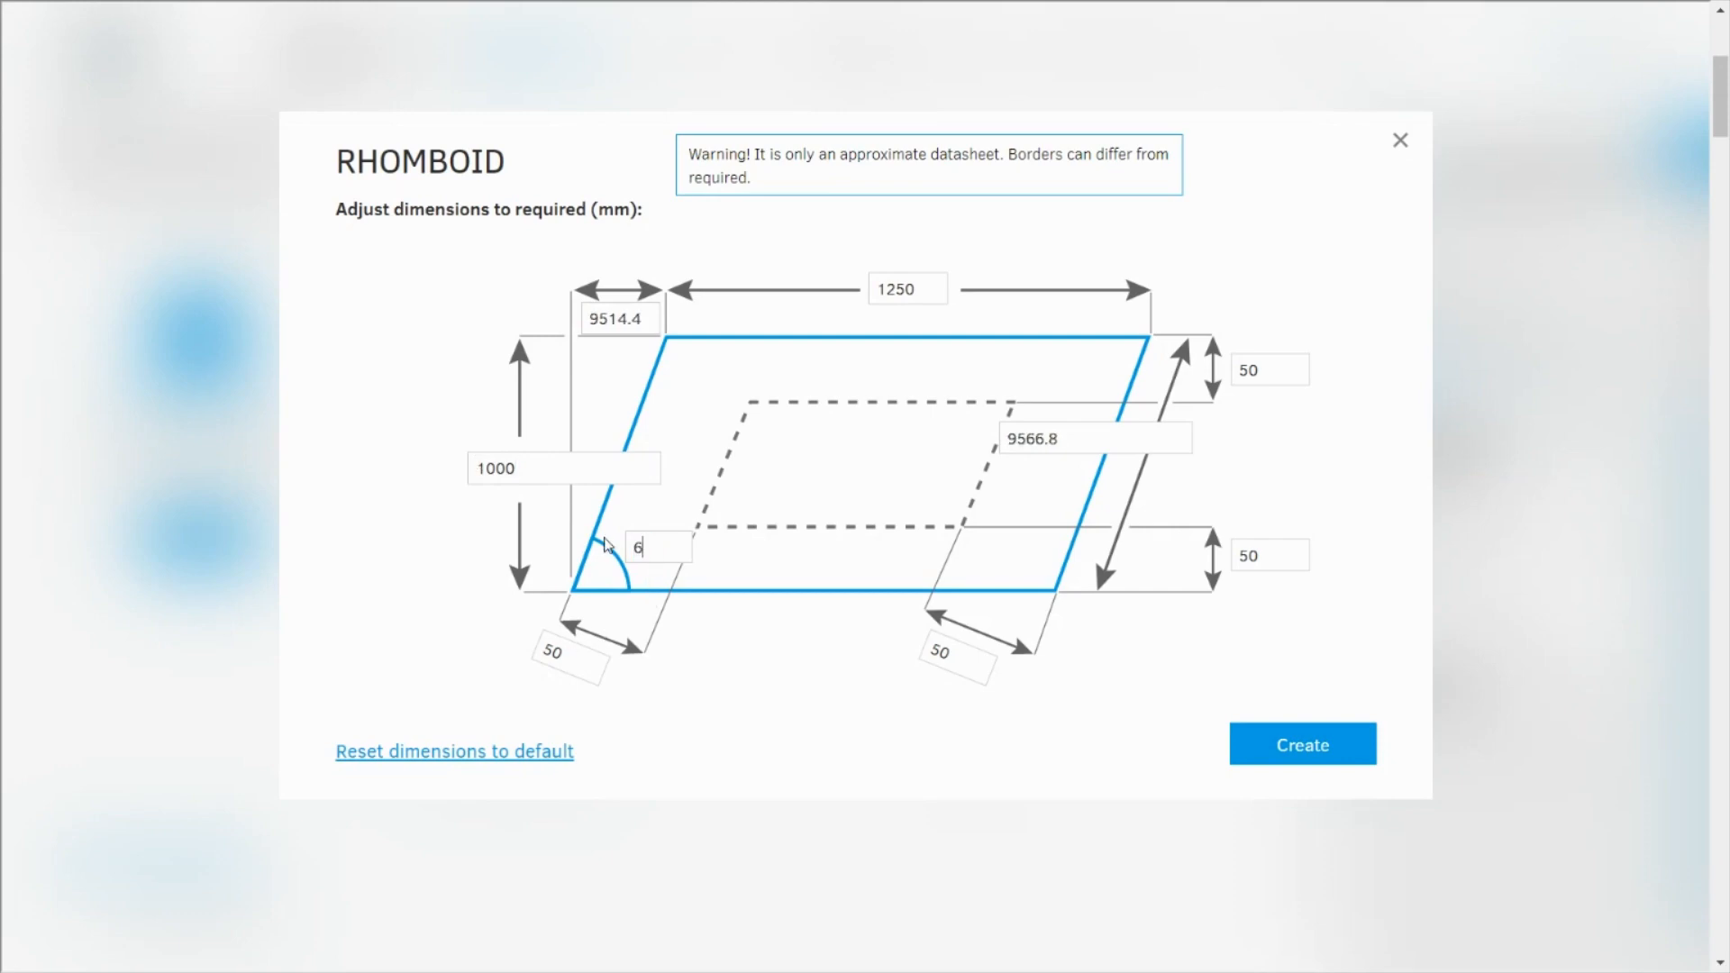
type("0")
Set the rhomboid's upper edge length to 1300 mm and create the panel
left_click_drag(937, 290, 780, 283)
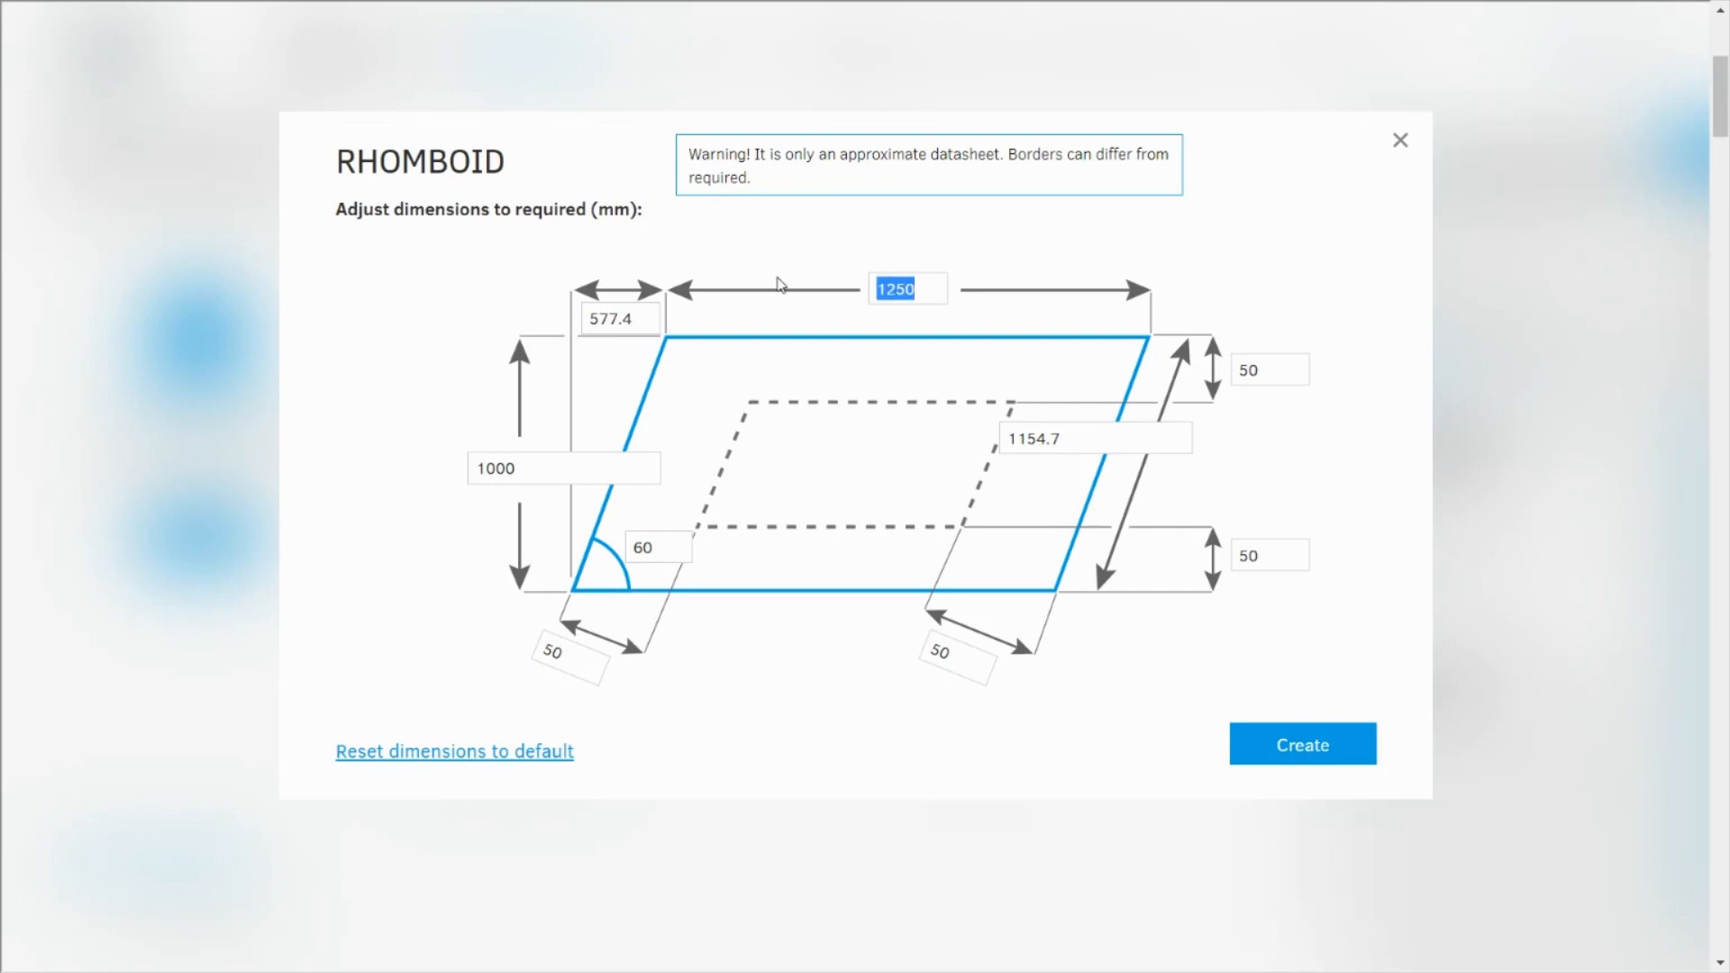
type("1")
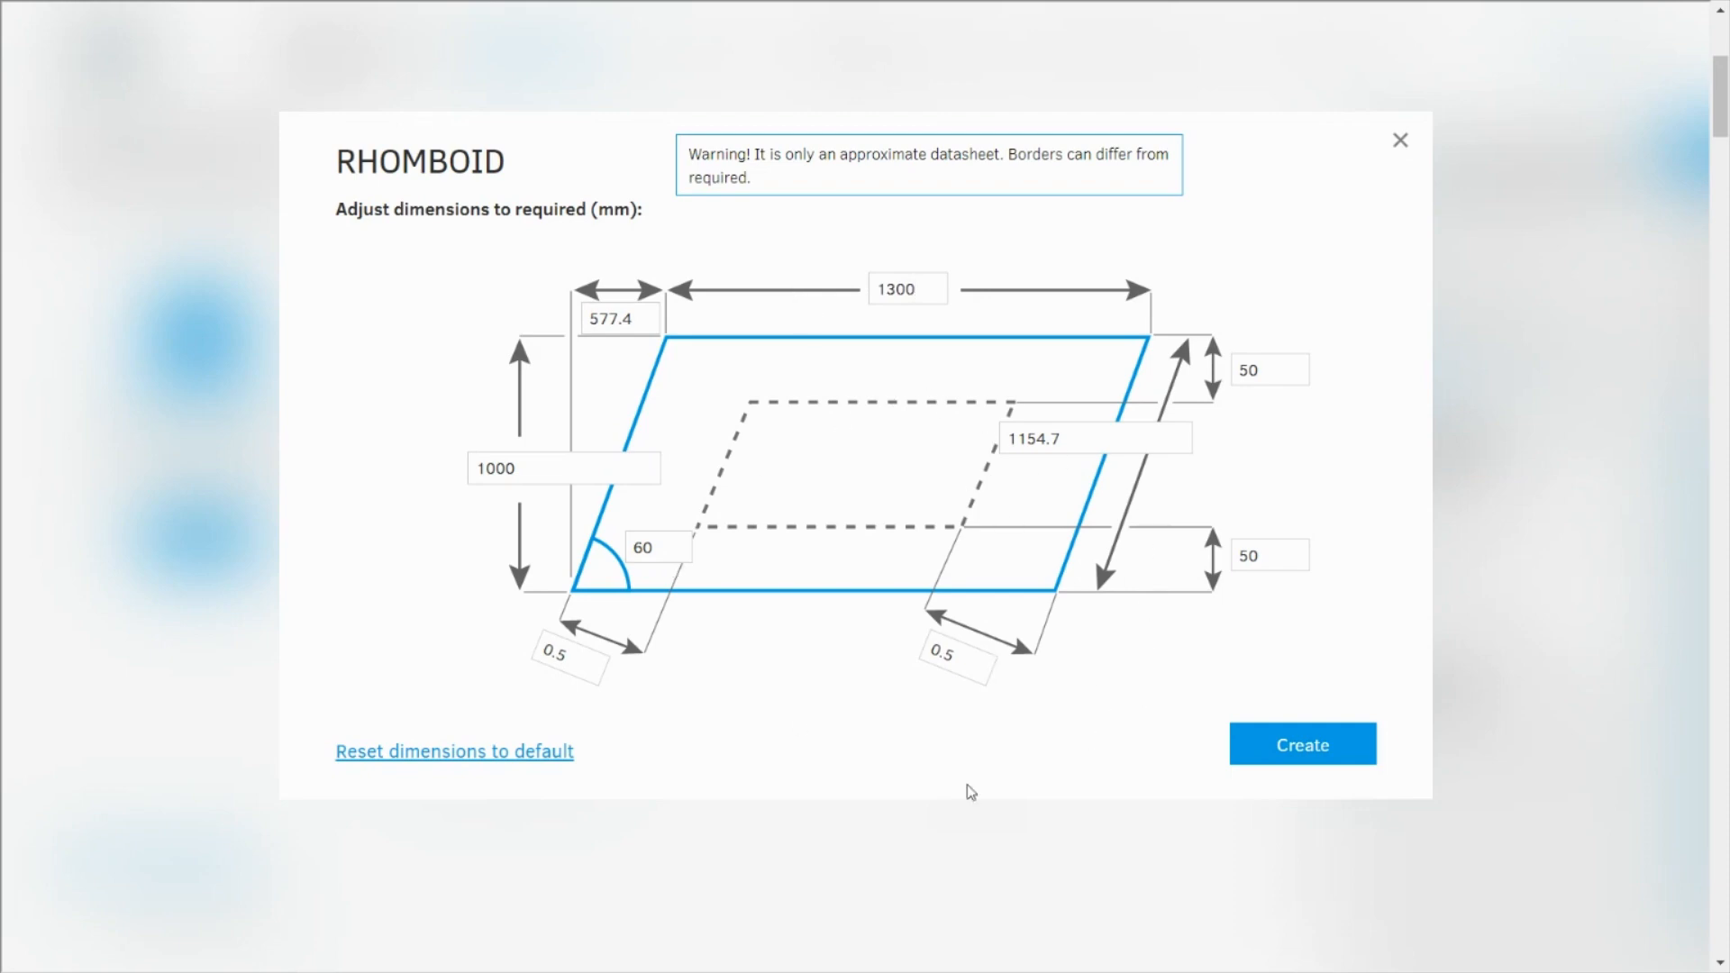
left_click_drag(918, 290, 884, 289)
type("2")
left_click(1302, 753)
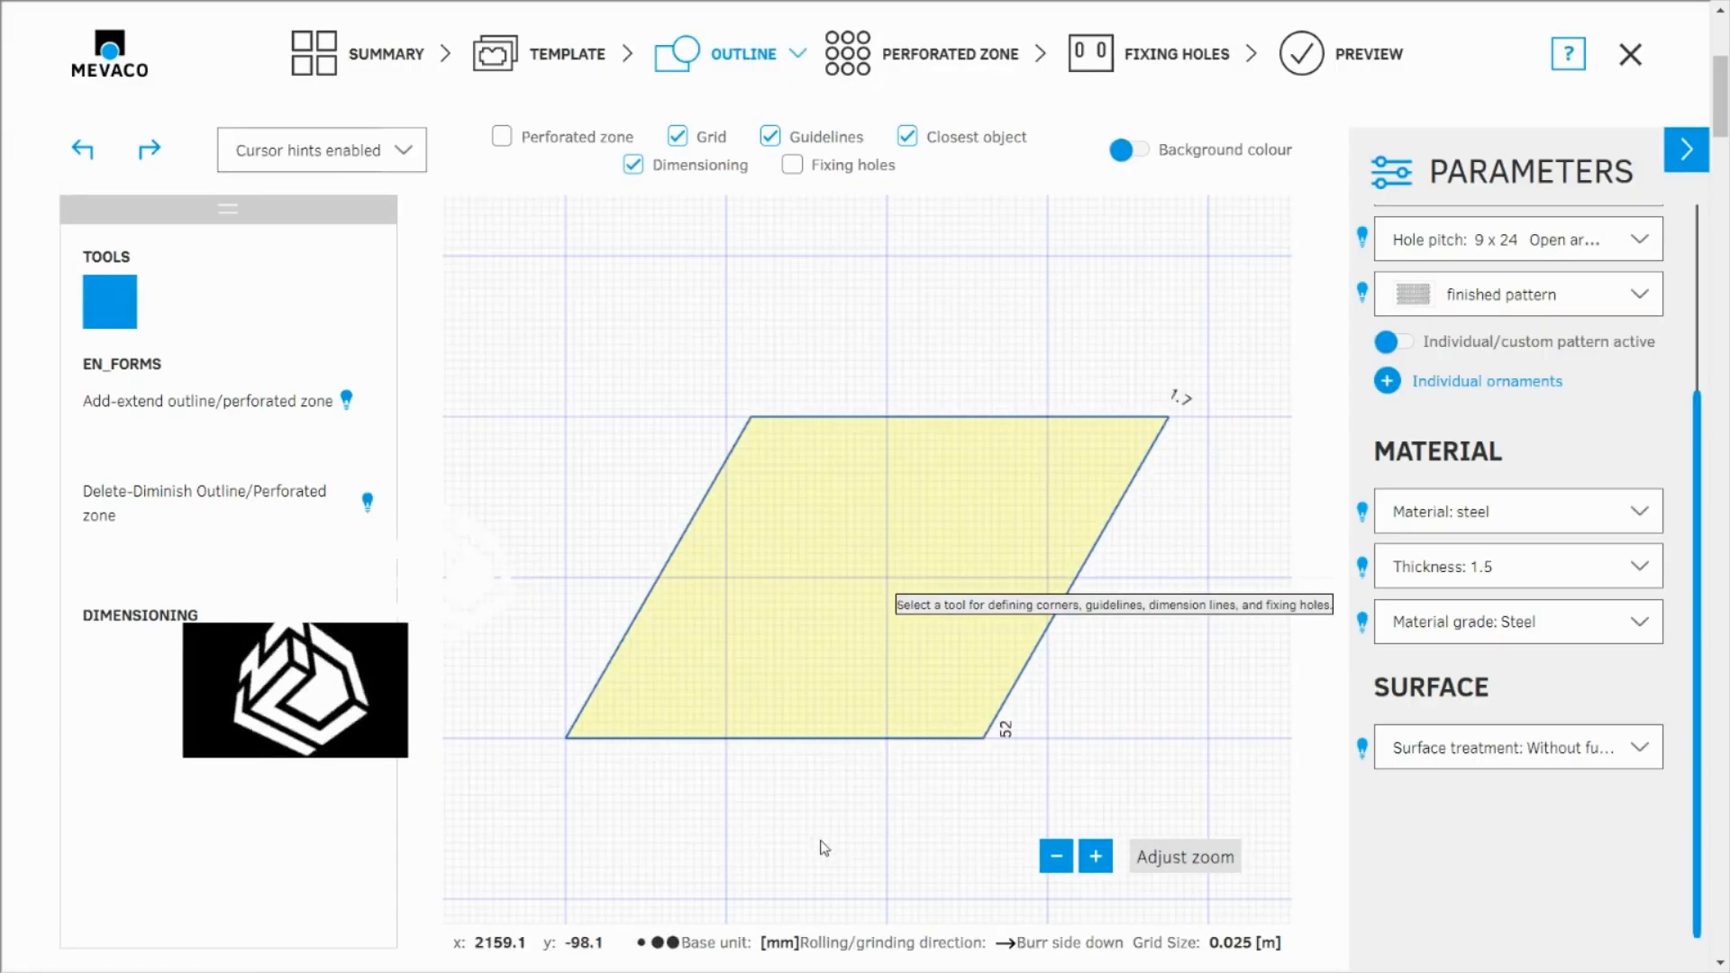
Hide the drawing grid and go to the perforated zone stage
left_click(683, 142)
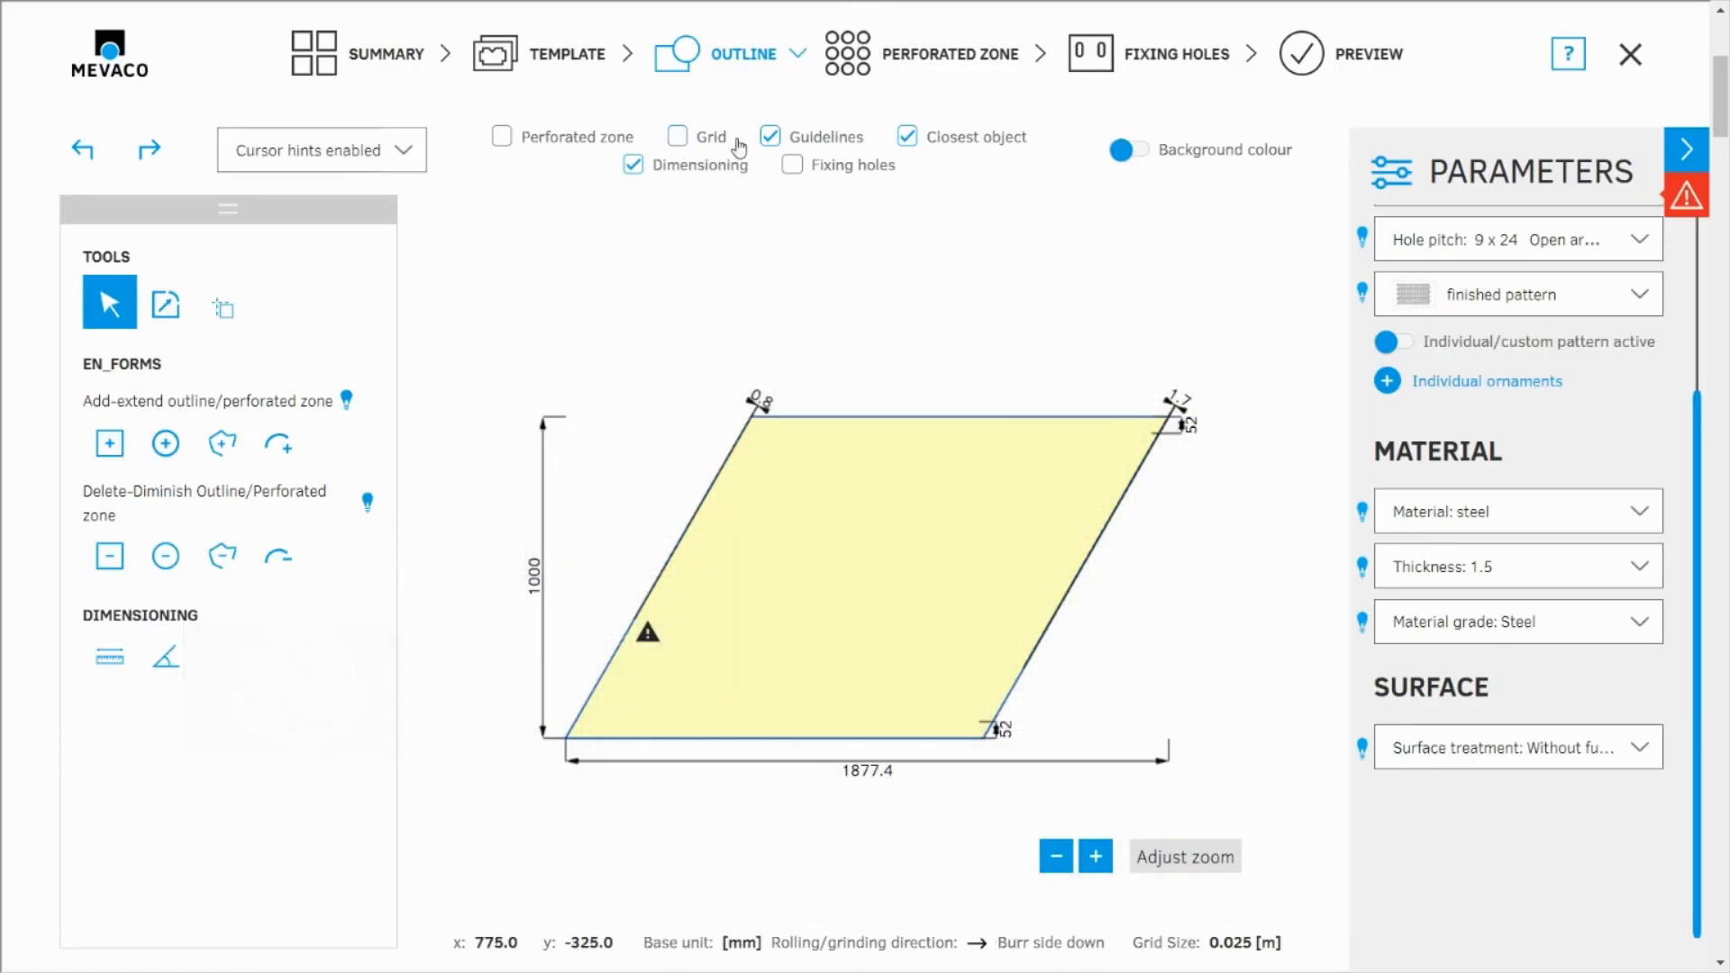
left_click(976, 63)
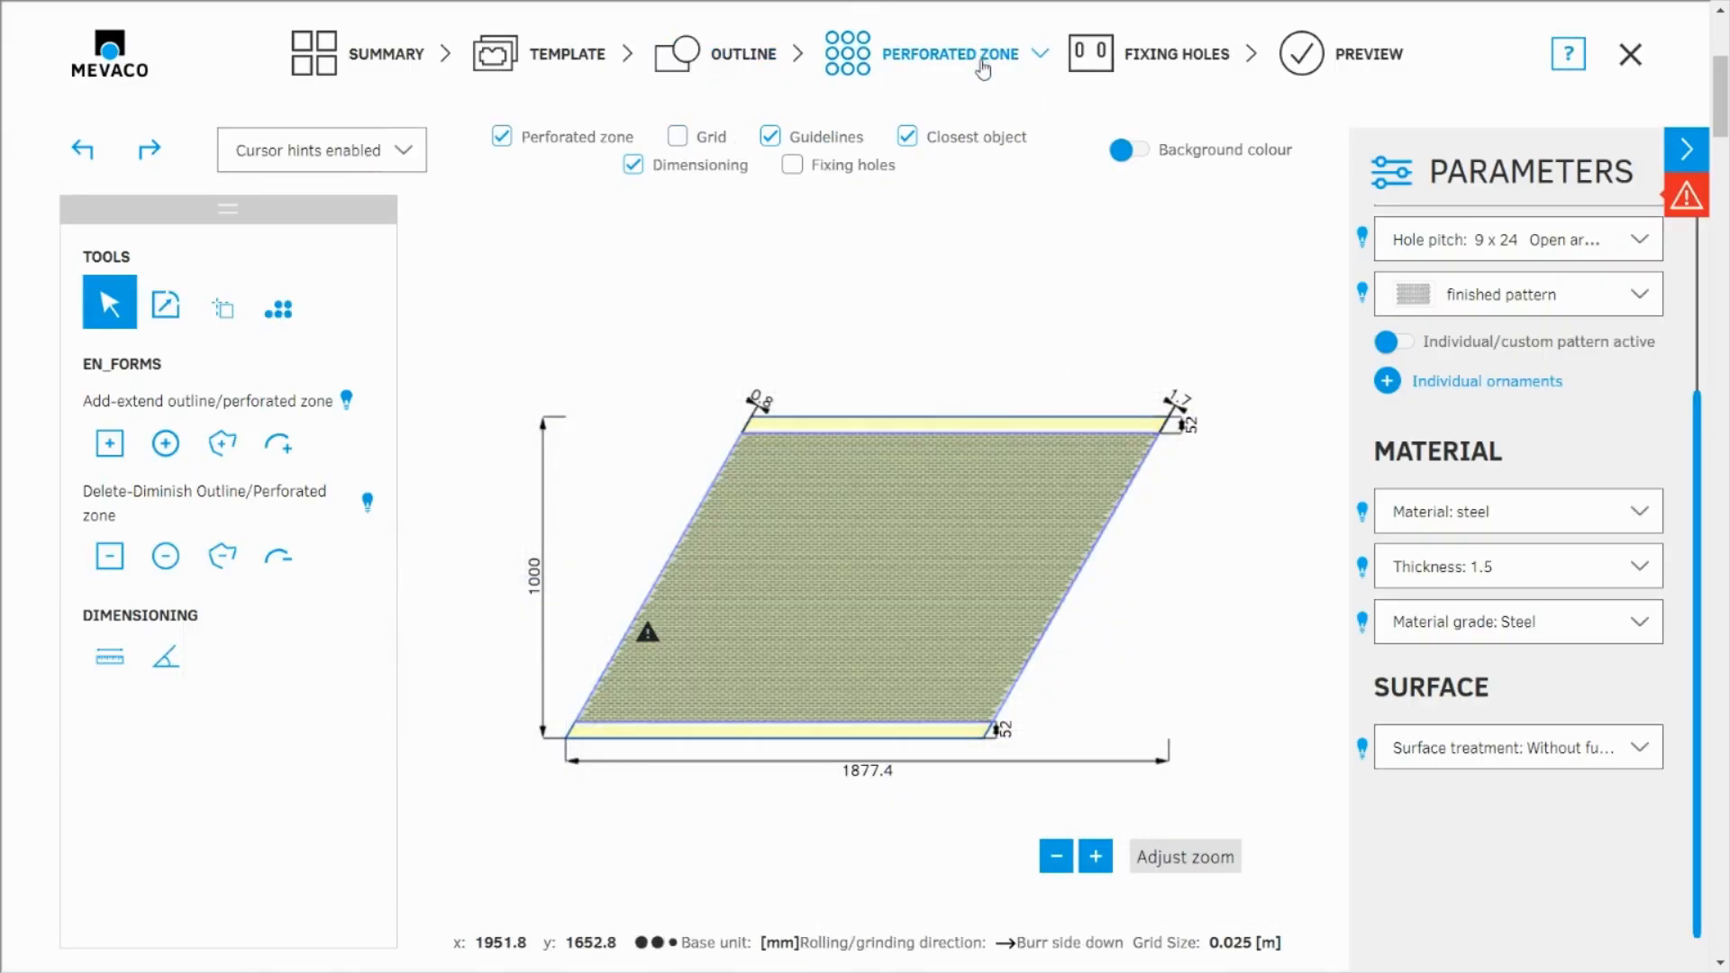
Read the error details for the panel, close them and collapse the parameters to enlarge the drawing area
left_click(1688, 198)
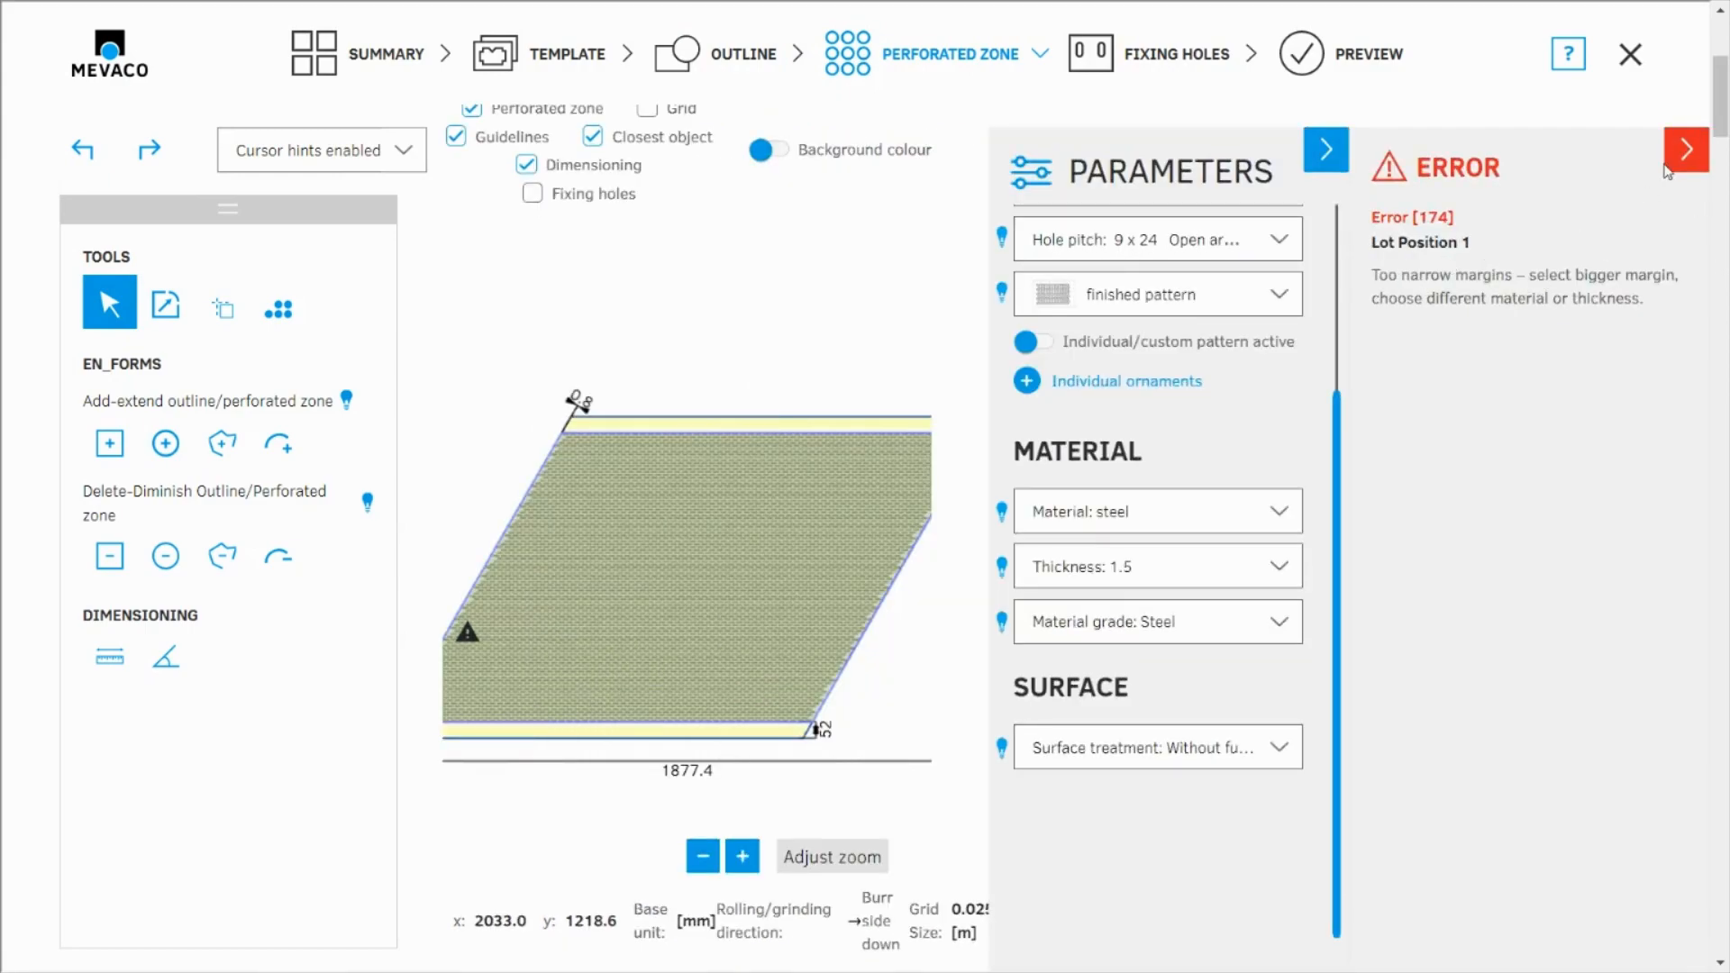
left_click(1689, 159)
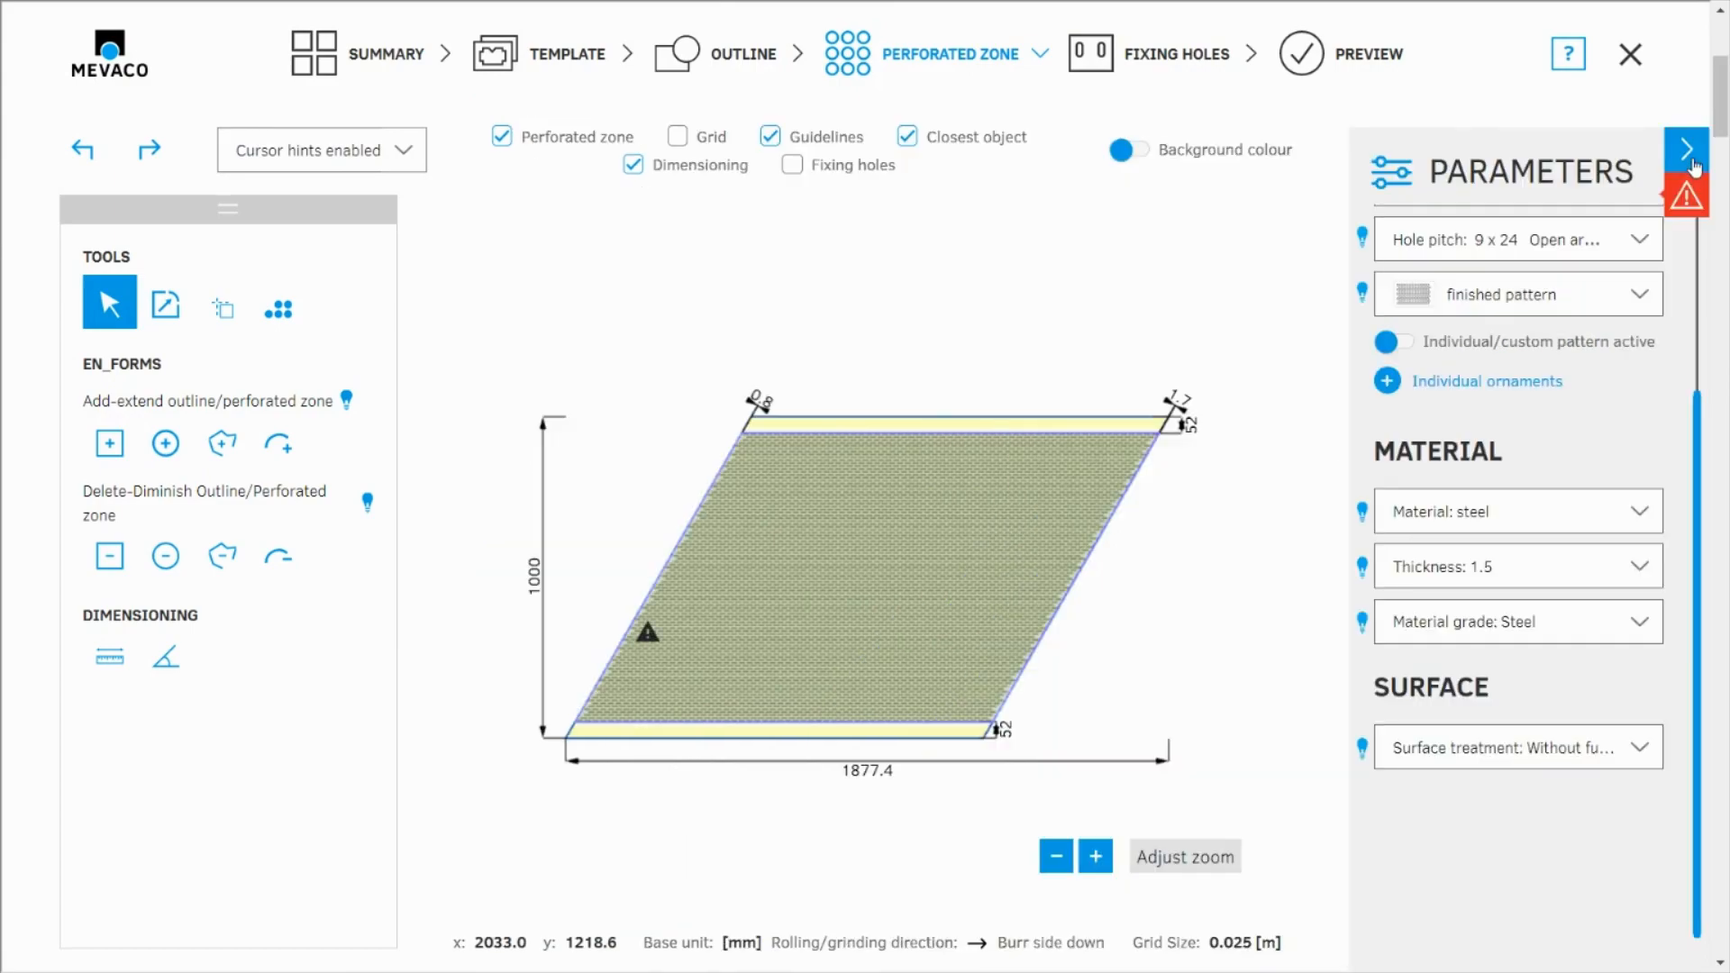
left_click(1693, 160)
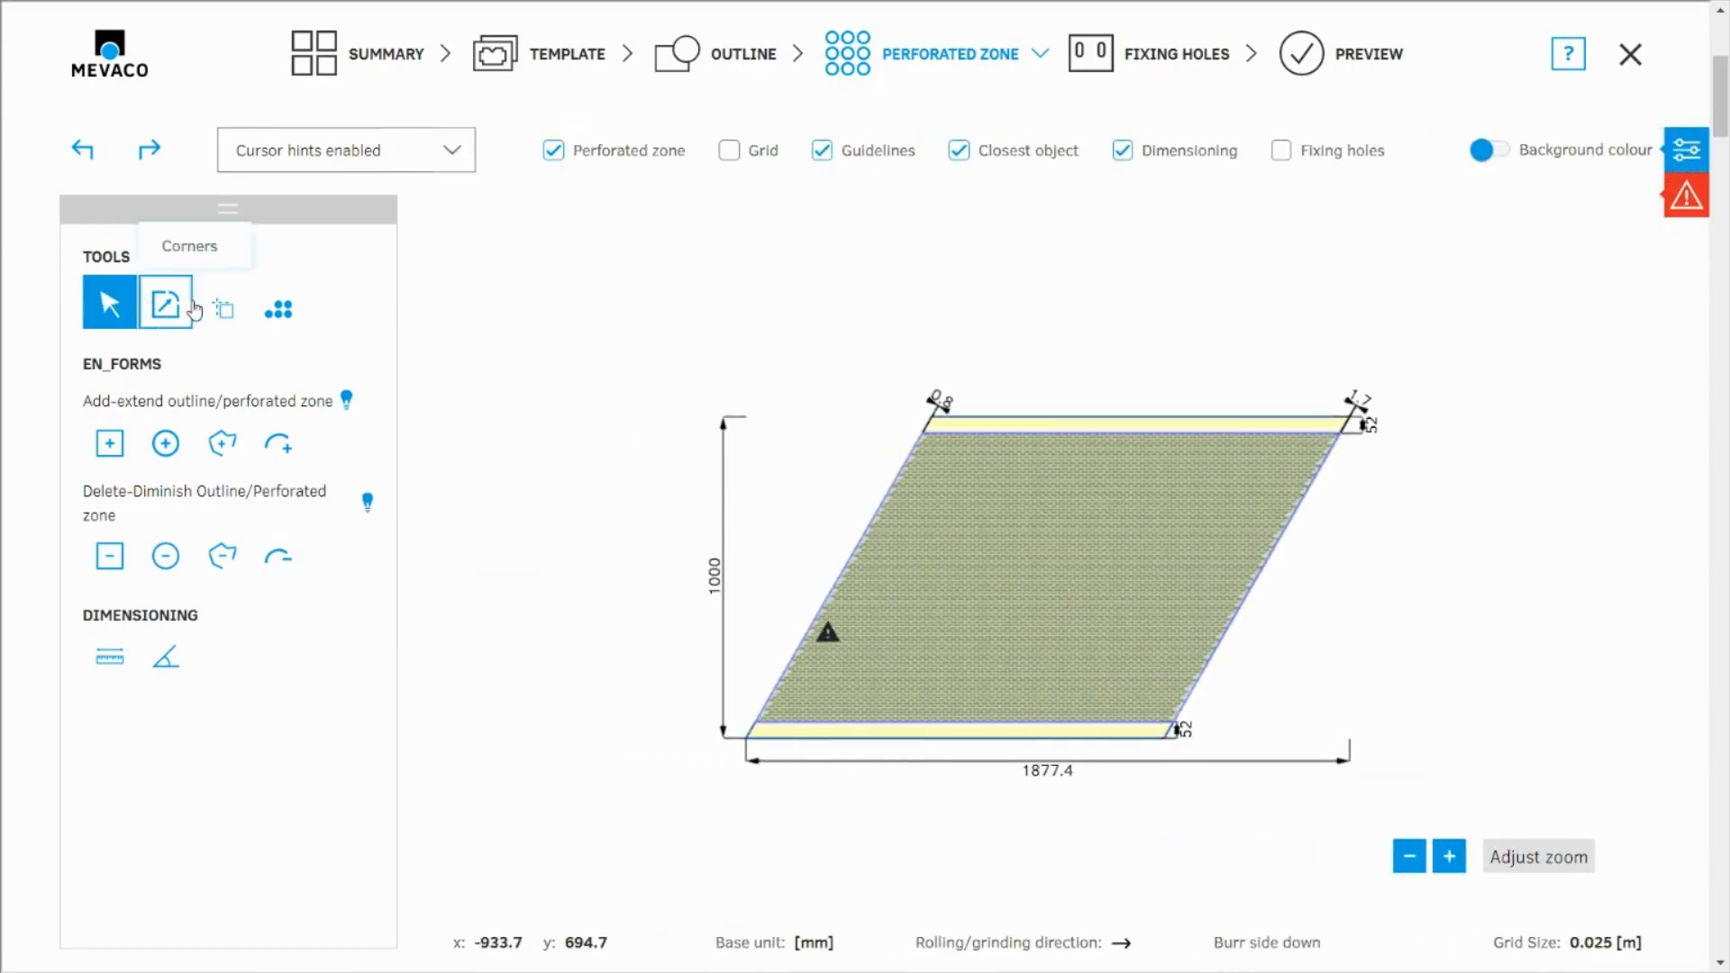
Create the perforated zone with a border margin of 100 mm and automatic alignment
left_click(293, 313)
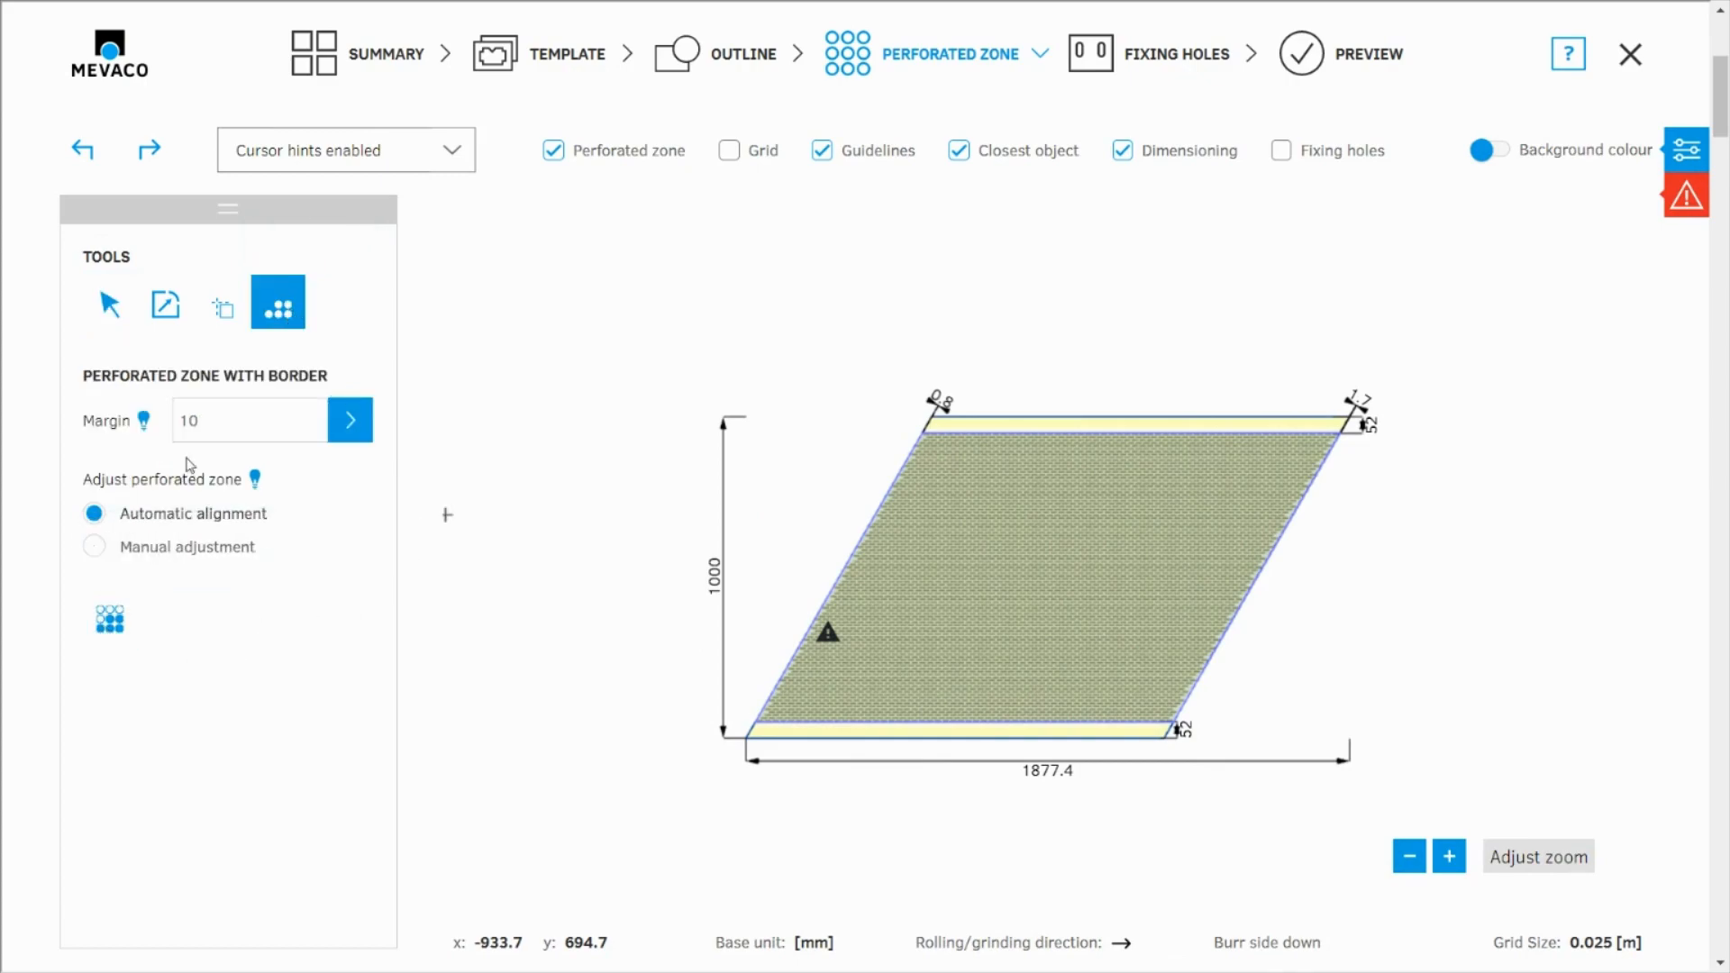
left_click(183, 427)
type("160")
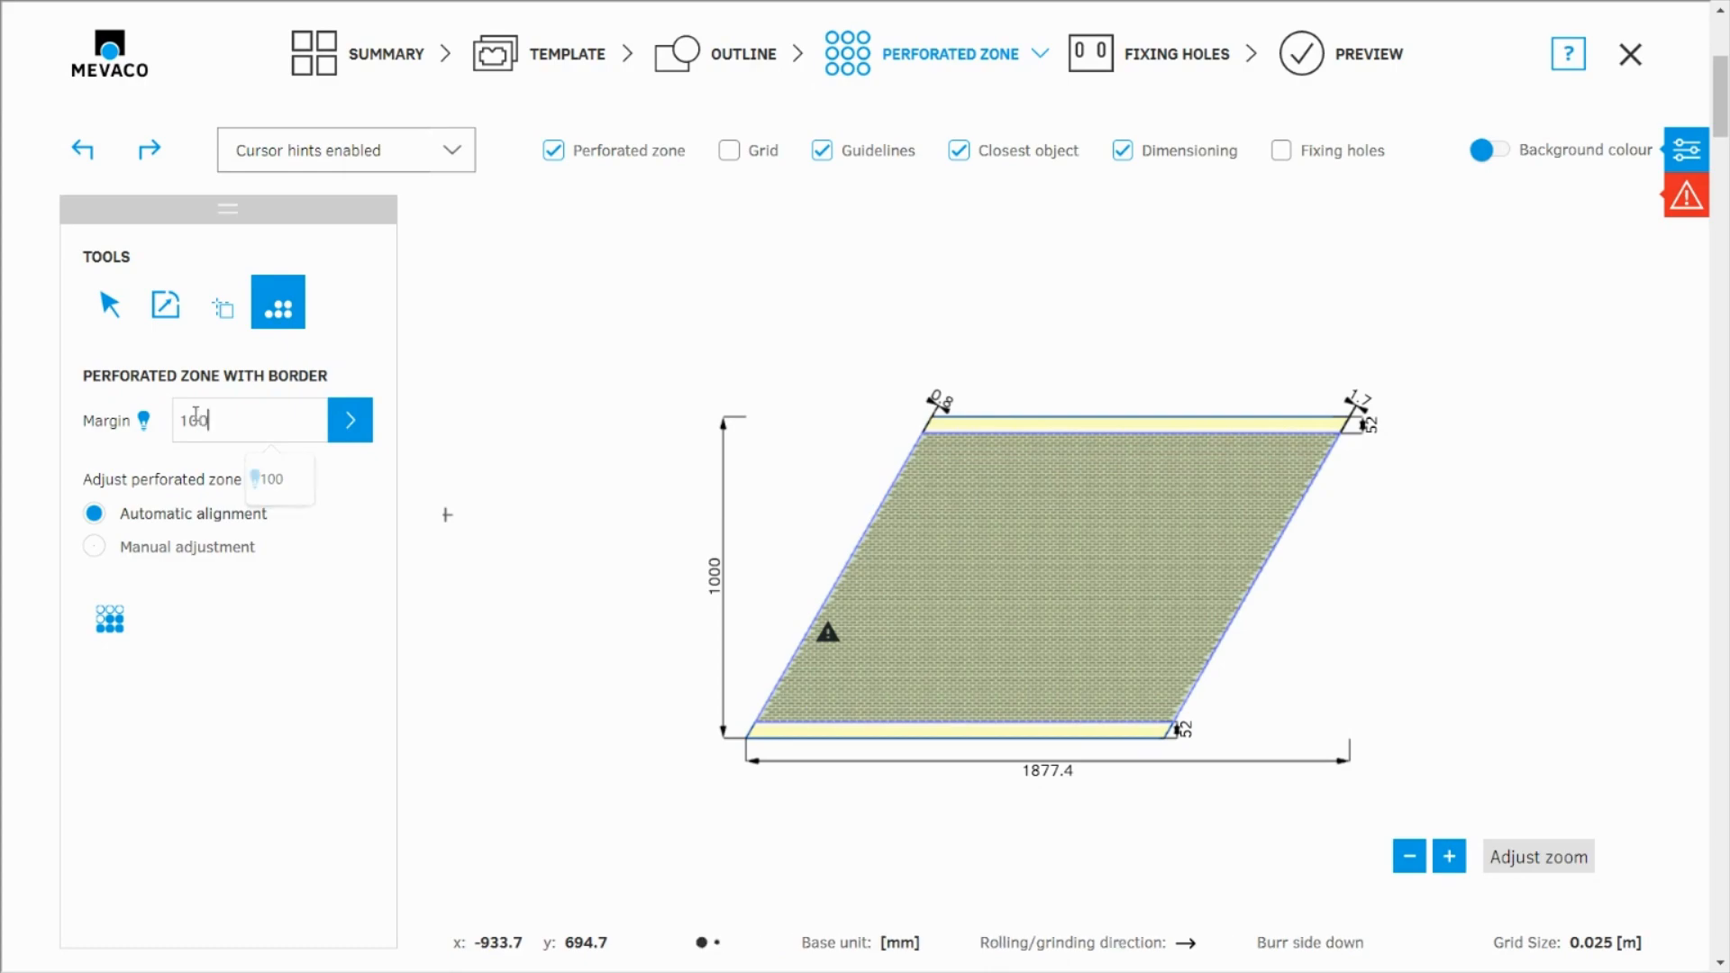
left_click(357, 428)
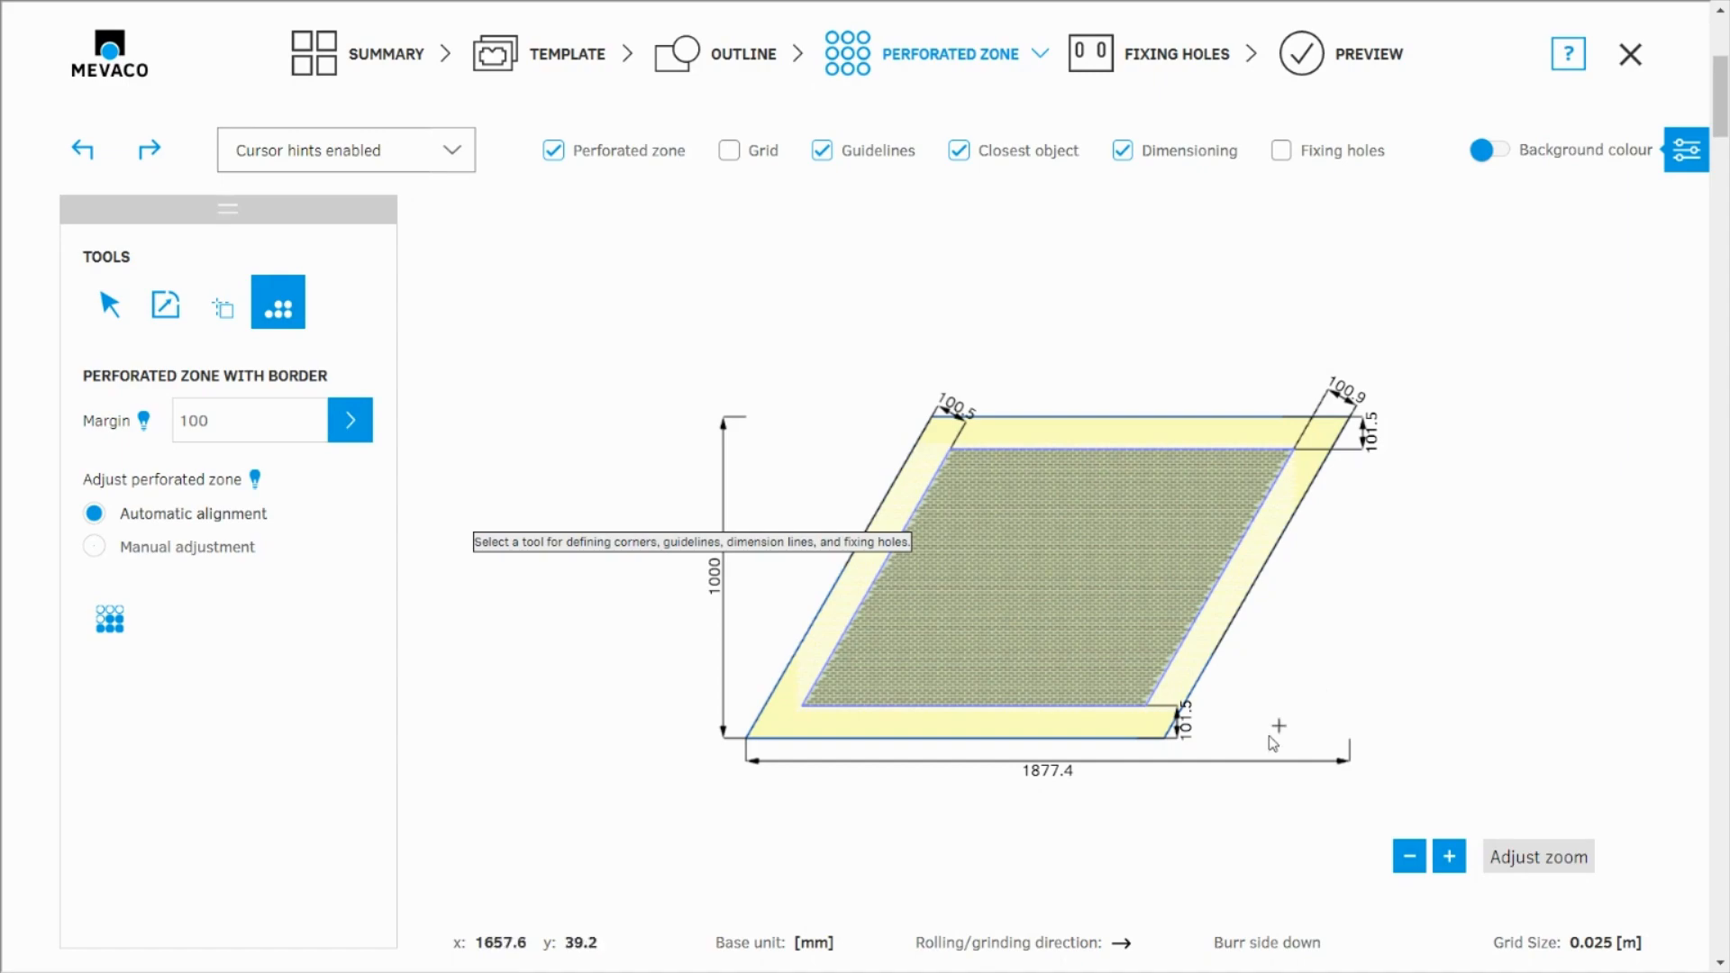
scroll(638, 388, "down", 2)
scroll(783, 768, "up", 2)
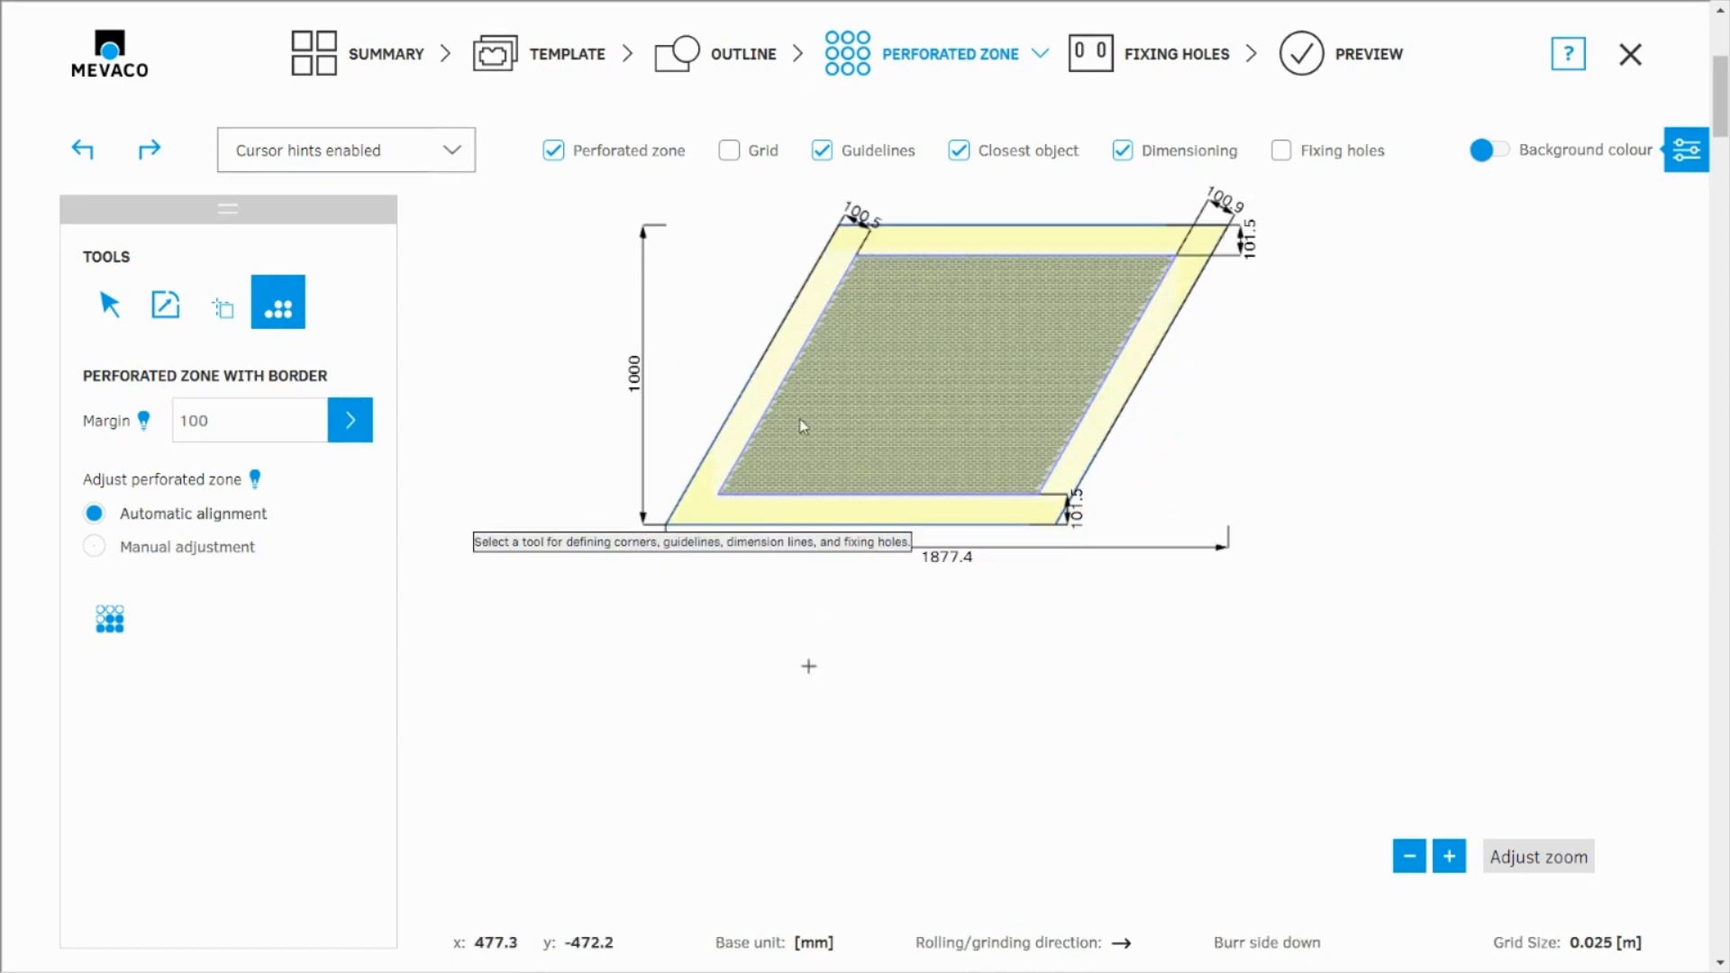
scroll(765, 342, "up", 2)
scroll(797, 791, "down", 2)
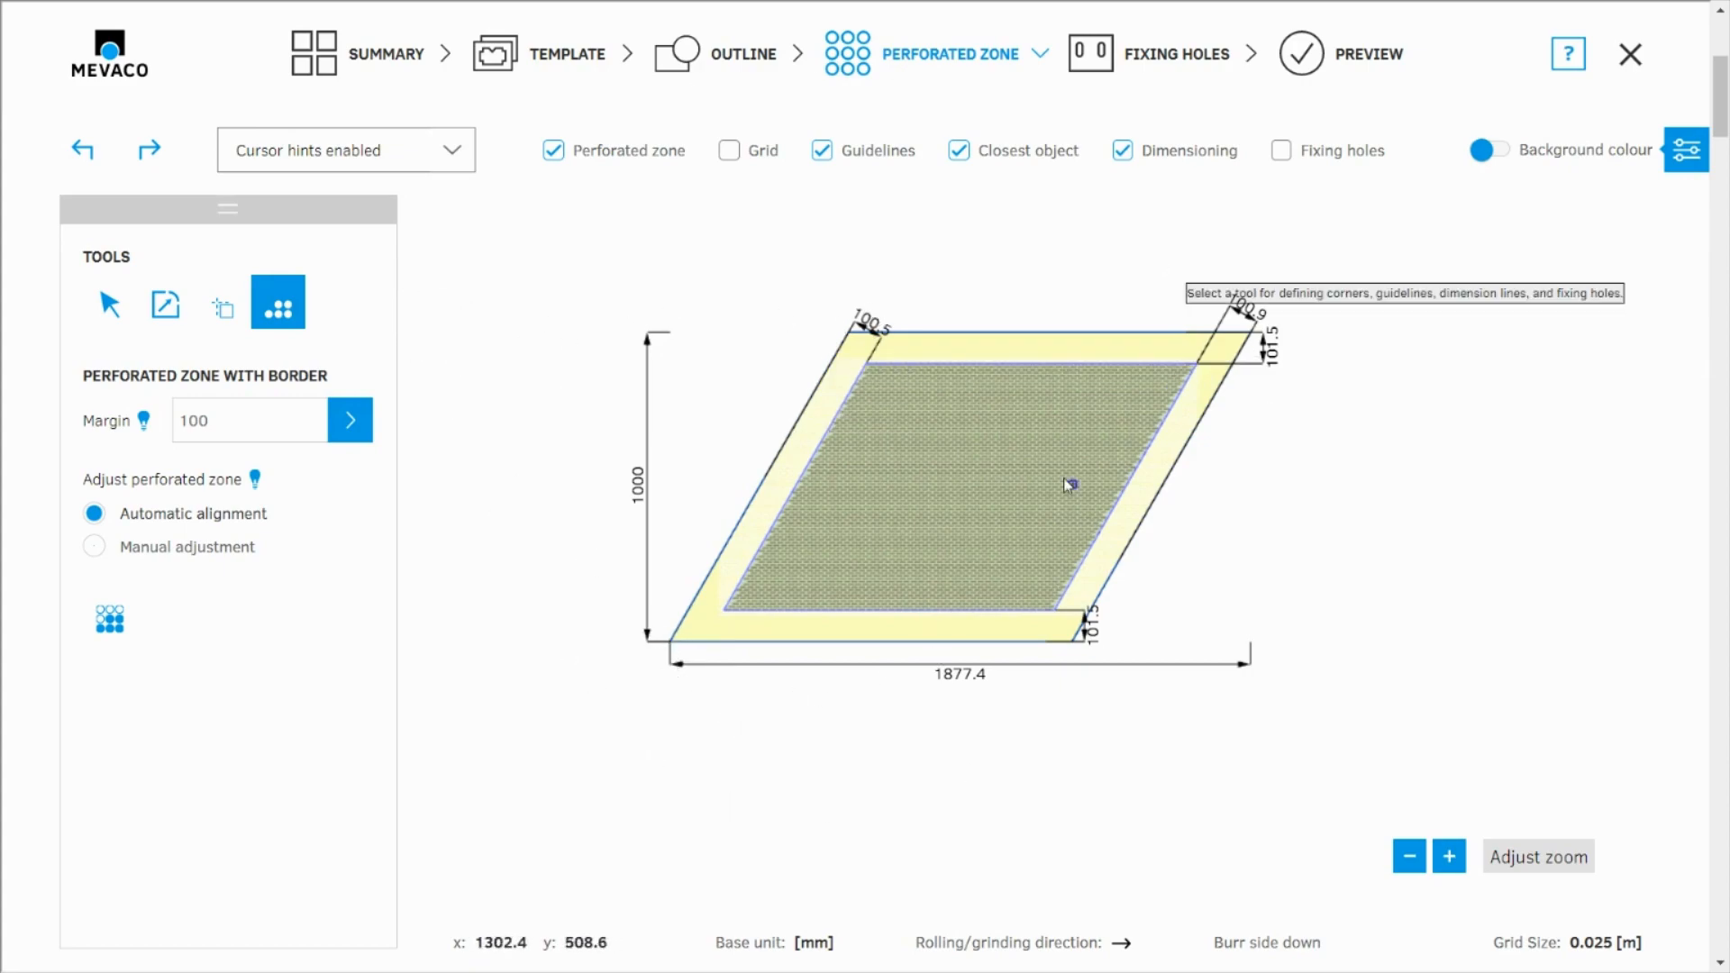
Delete the existing rhomboid position from the summary and add a new position
left_click(382, 64)
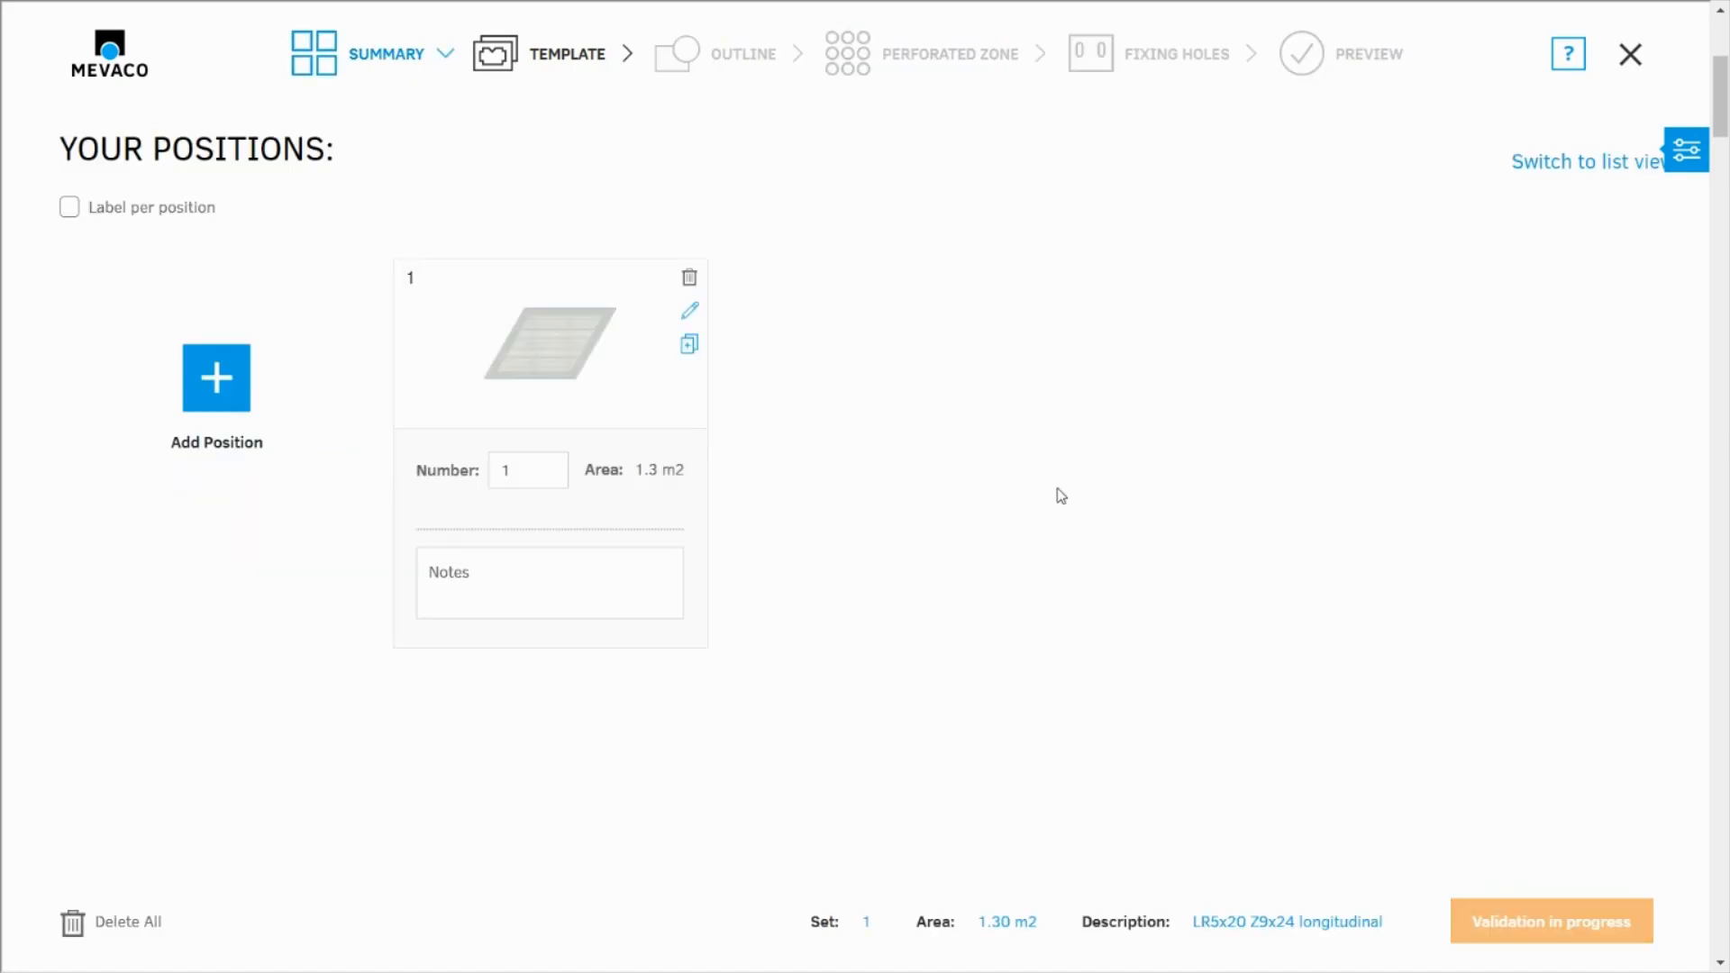
left_click(690, 277)
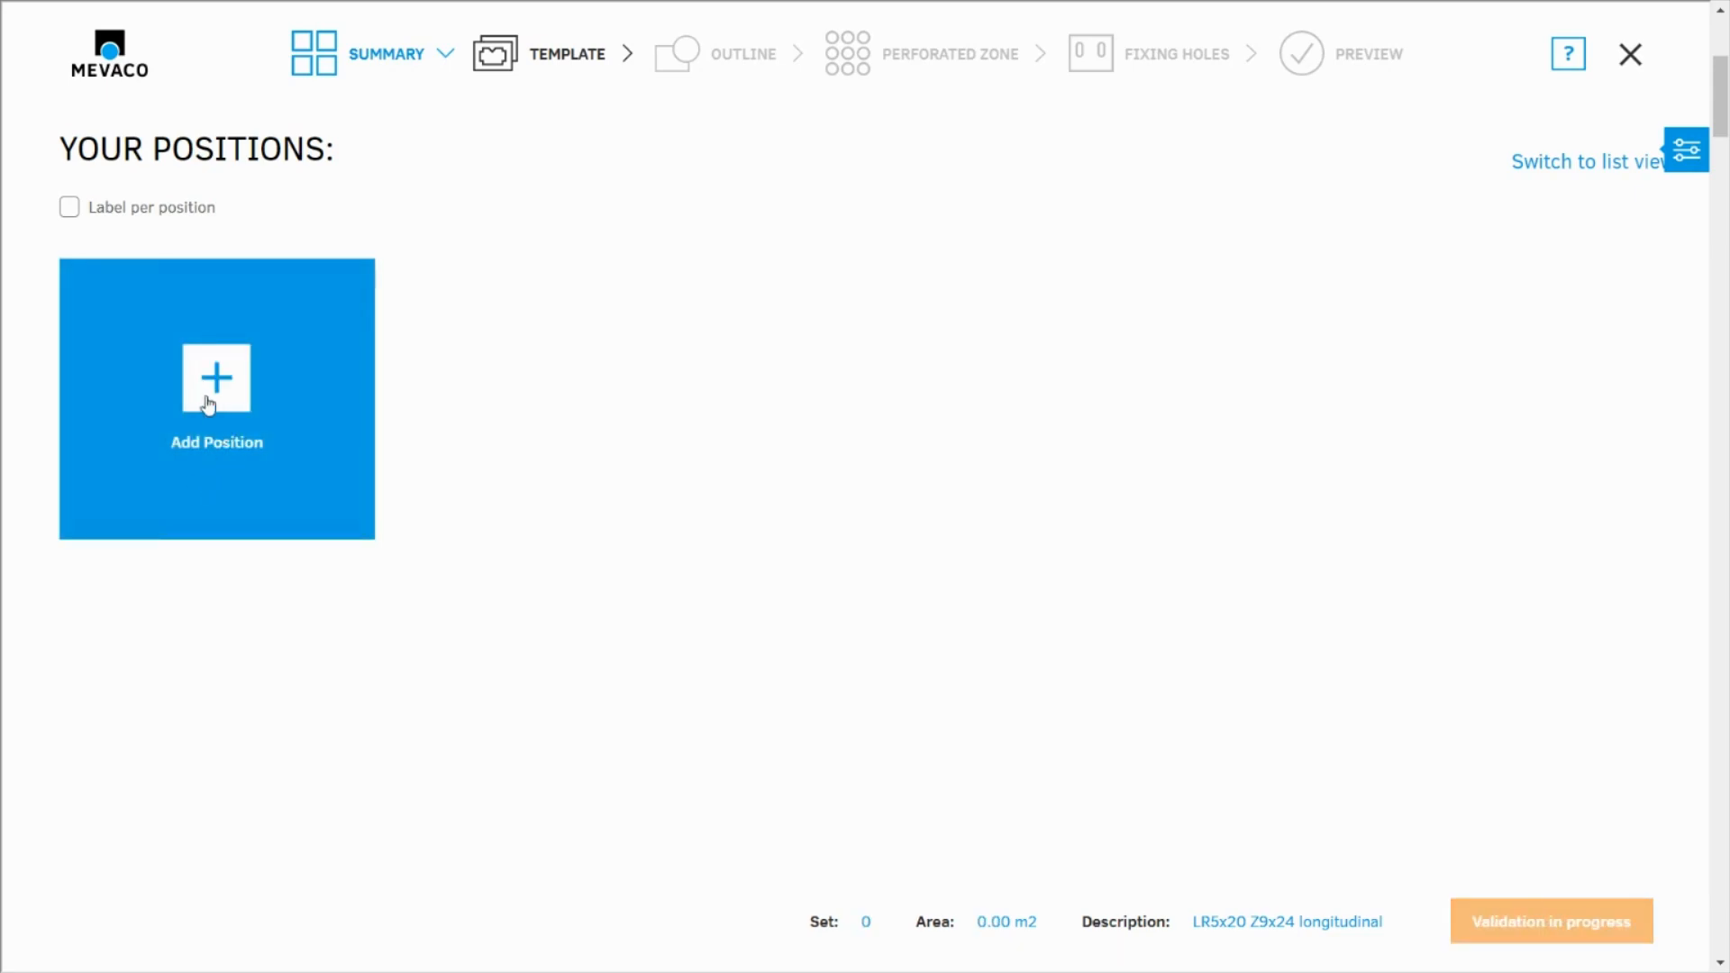
left_click(213, 389)
left_click(1326, 760)
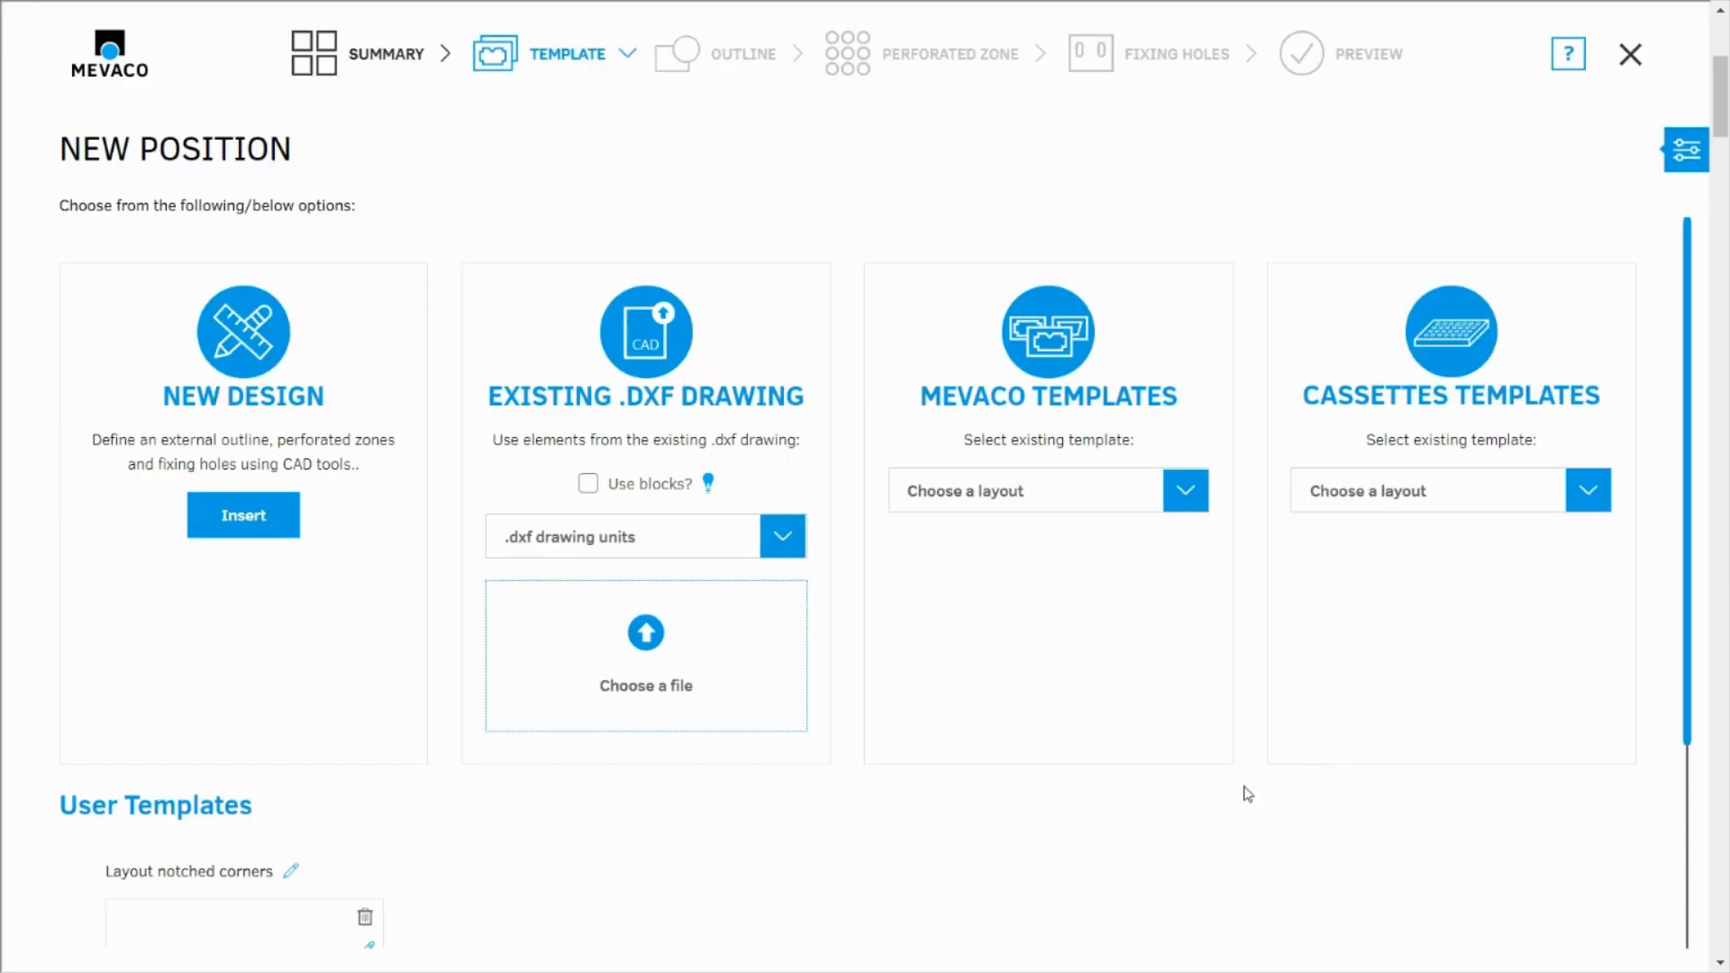
Create a panel from the MEVACO Rhomboid template with the horizontal offset of the upper corner set to -602.8 mm
left_click(982, 488)
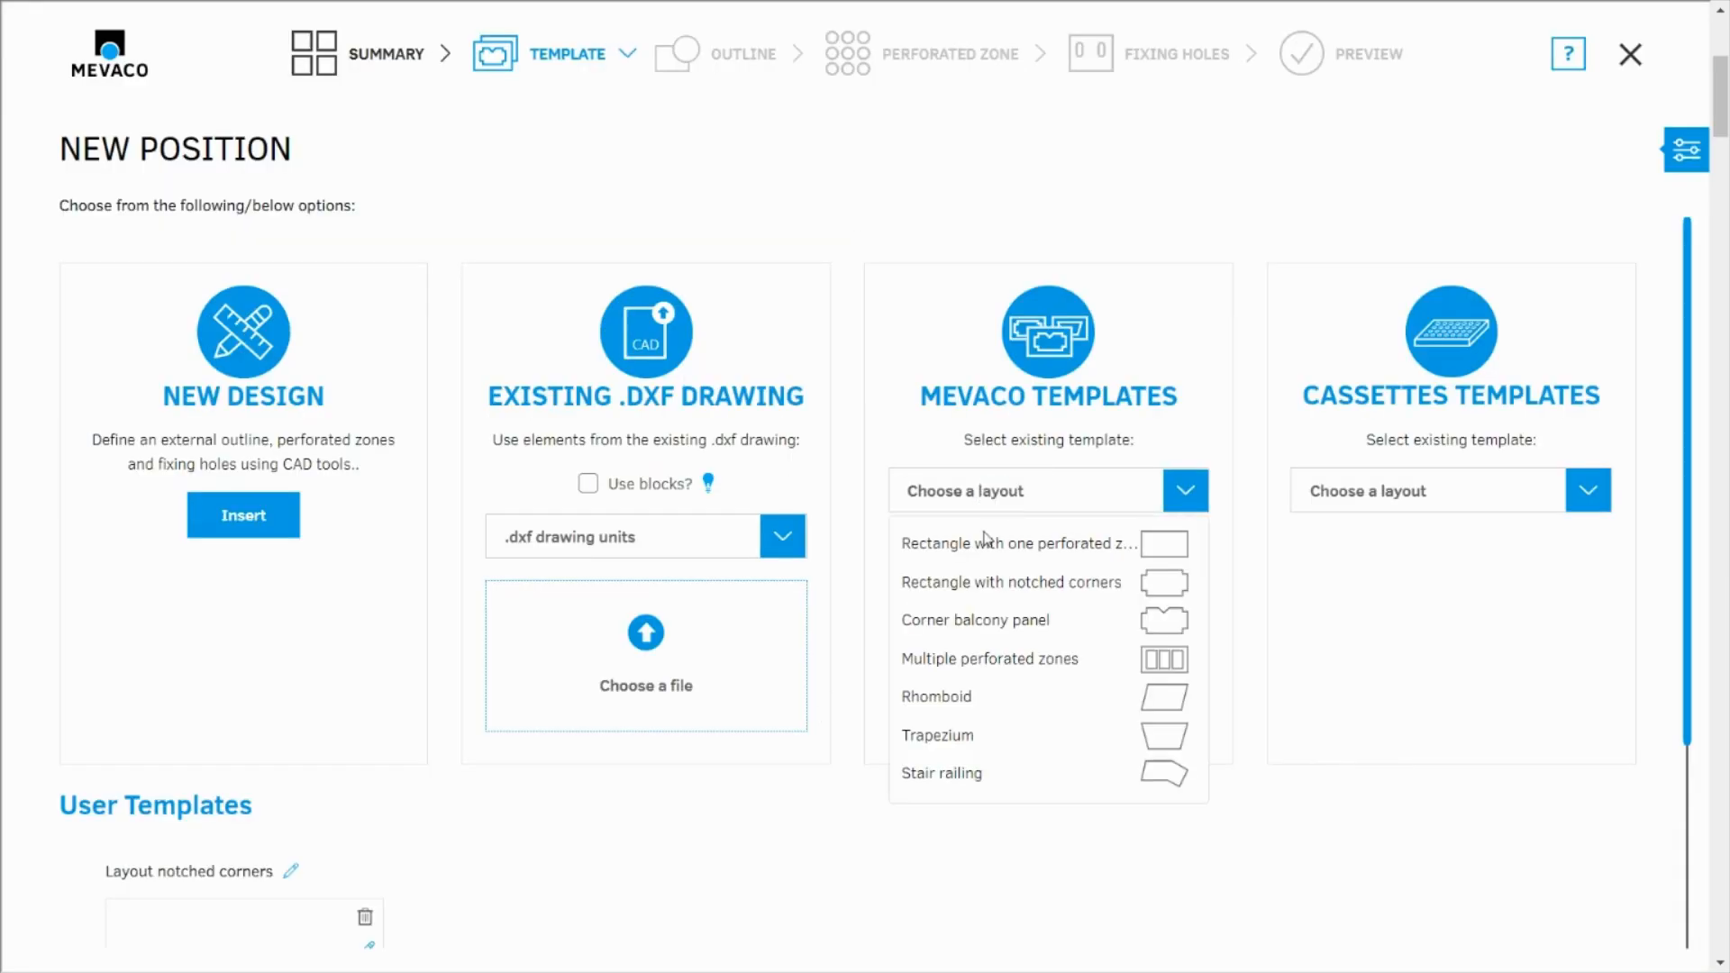
left_click(963, 696)
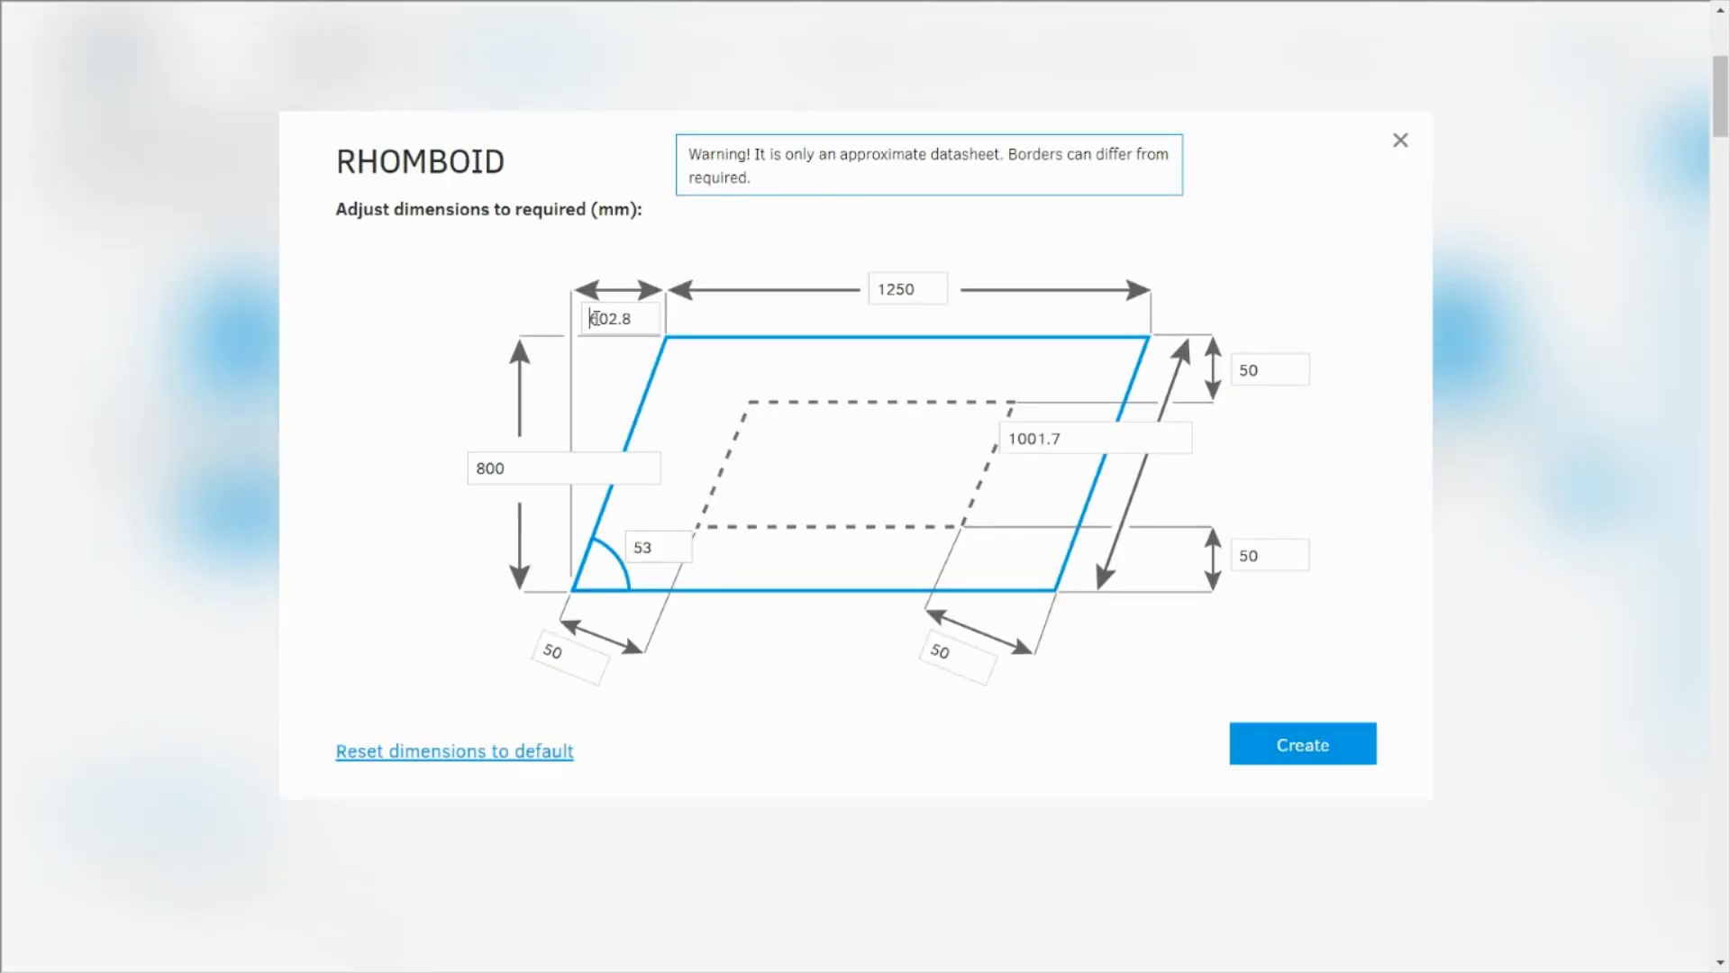
type("-")
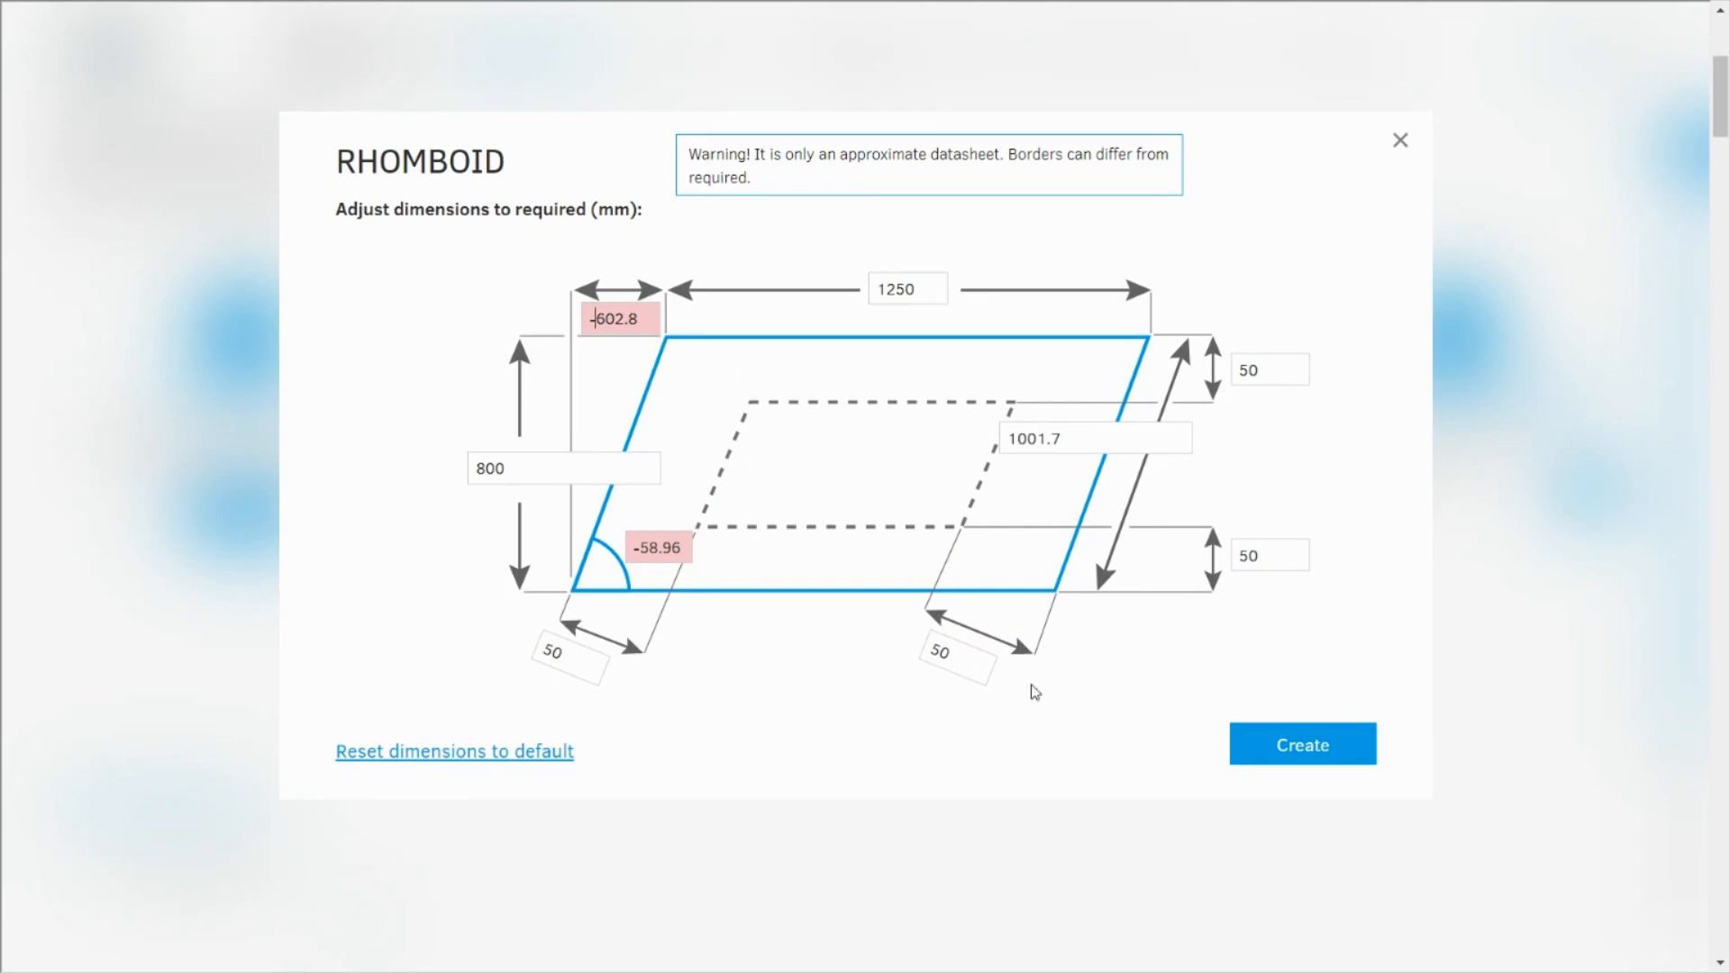
left_click(1303, 745)
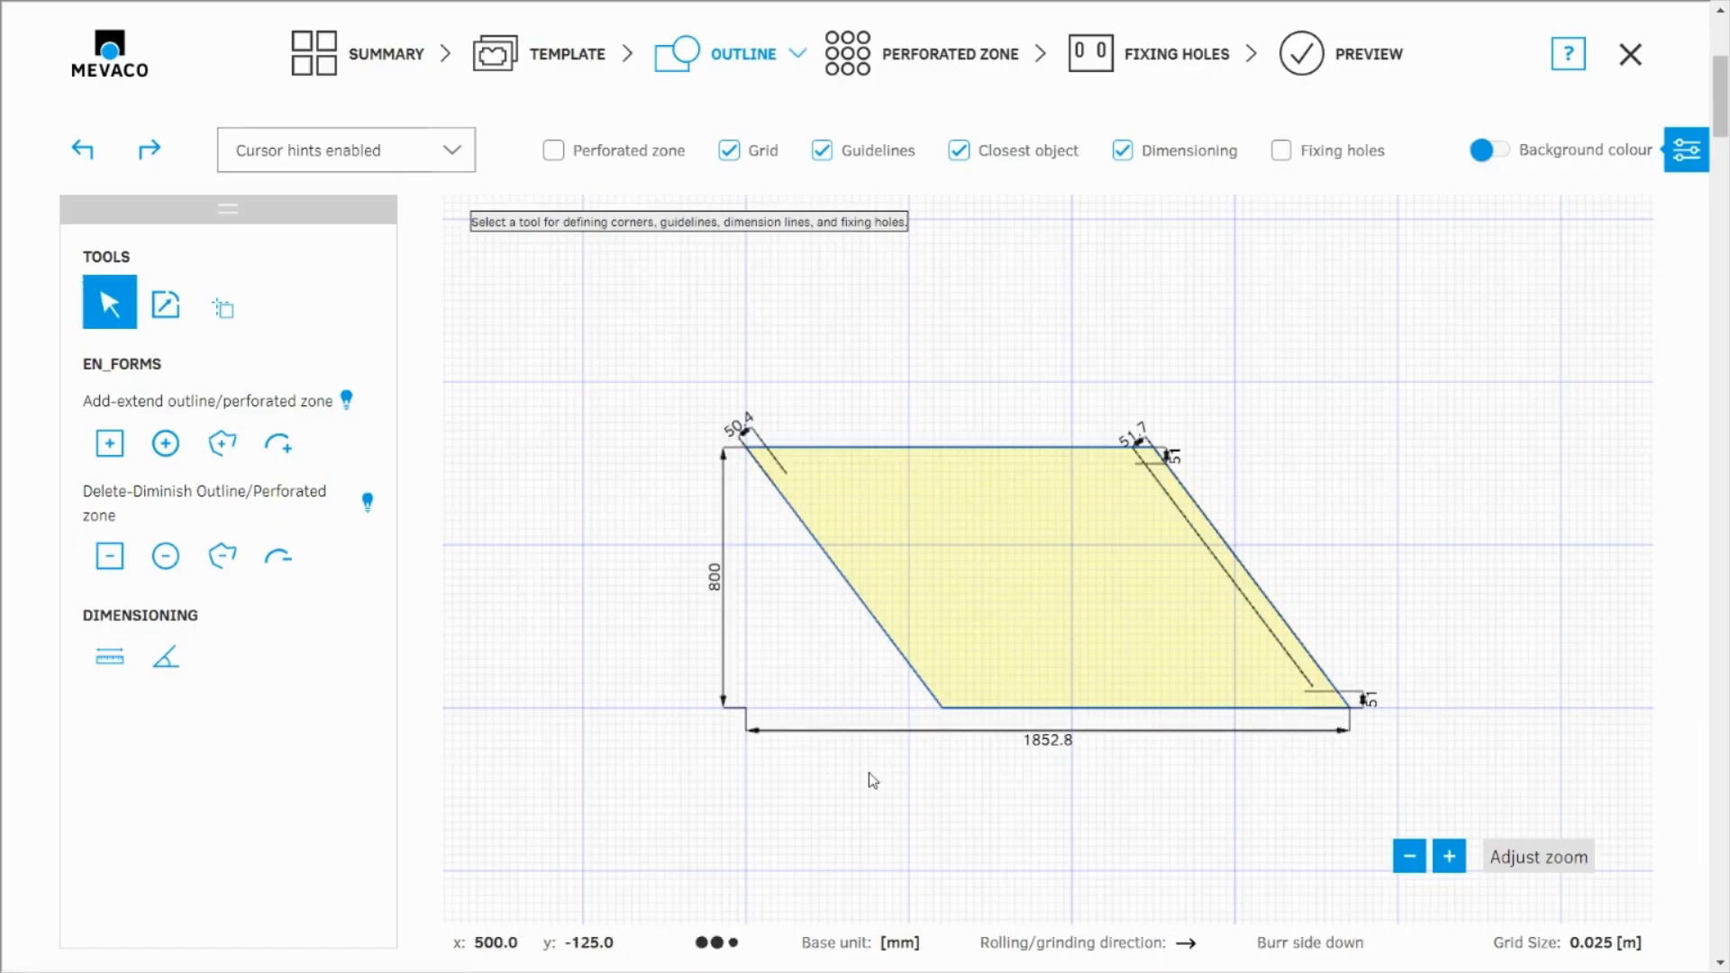
Hide the grid and apply a perforated zone with a 100 mm border margin and automatic alignment to the new rhomboid
left_click(967, 68)
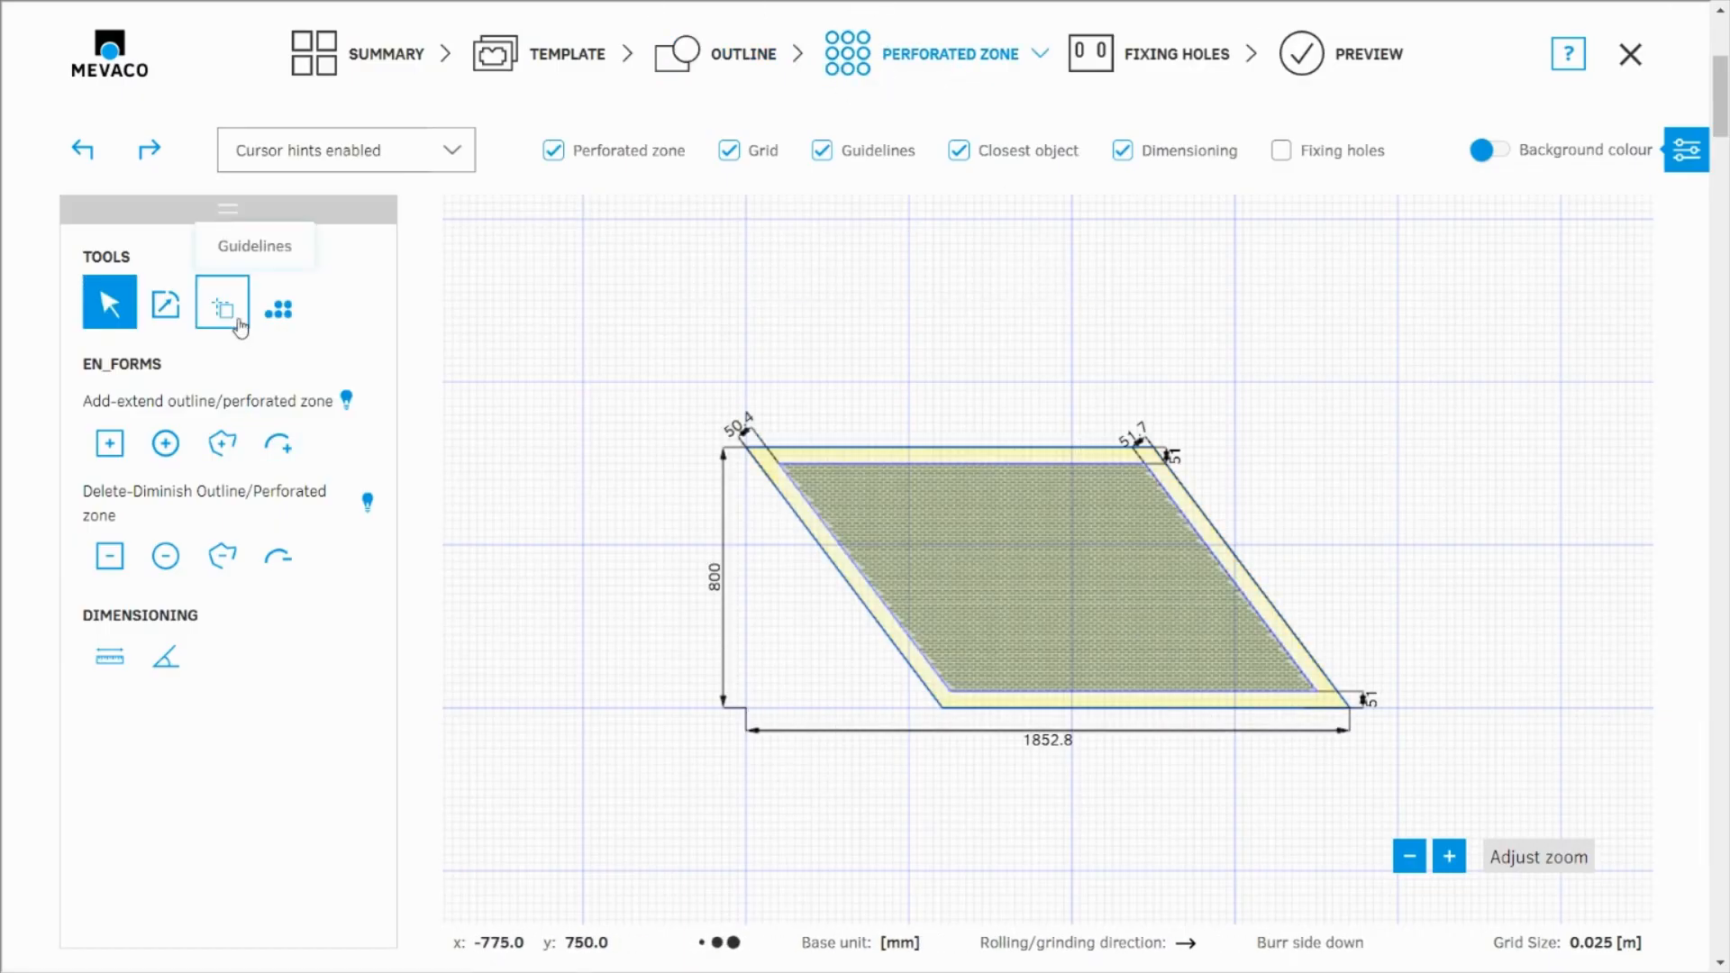
left_click(759, 151)
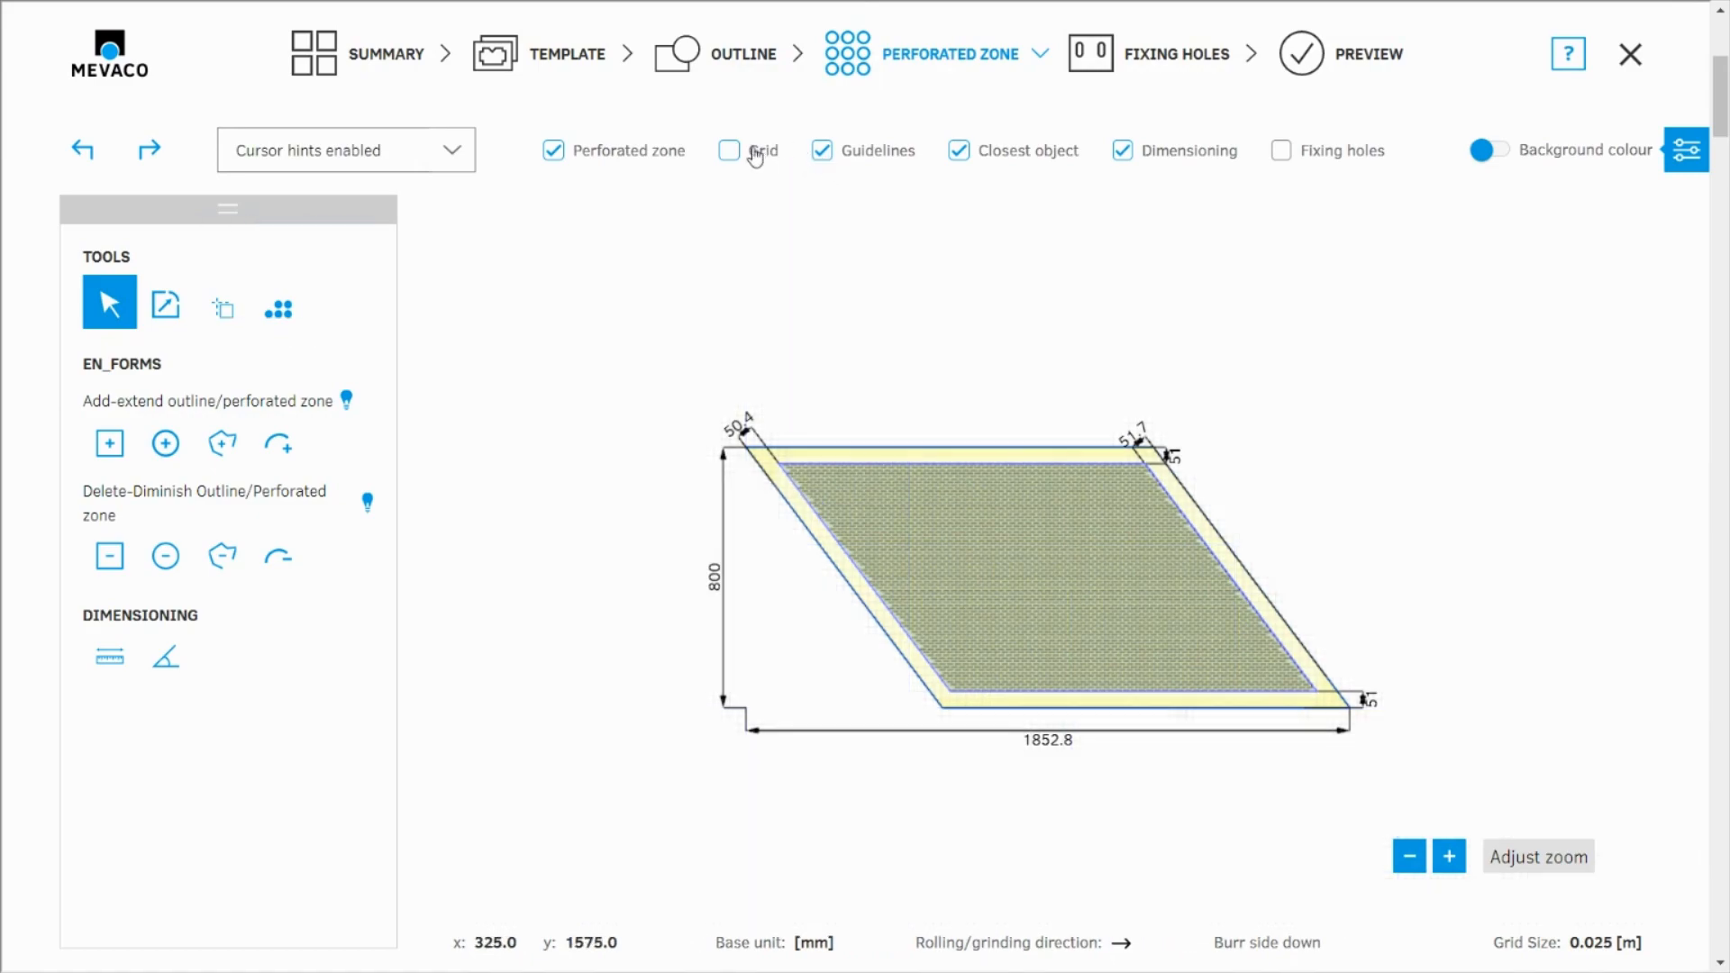
left_click(278, 309)
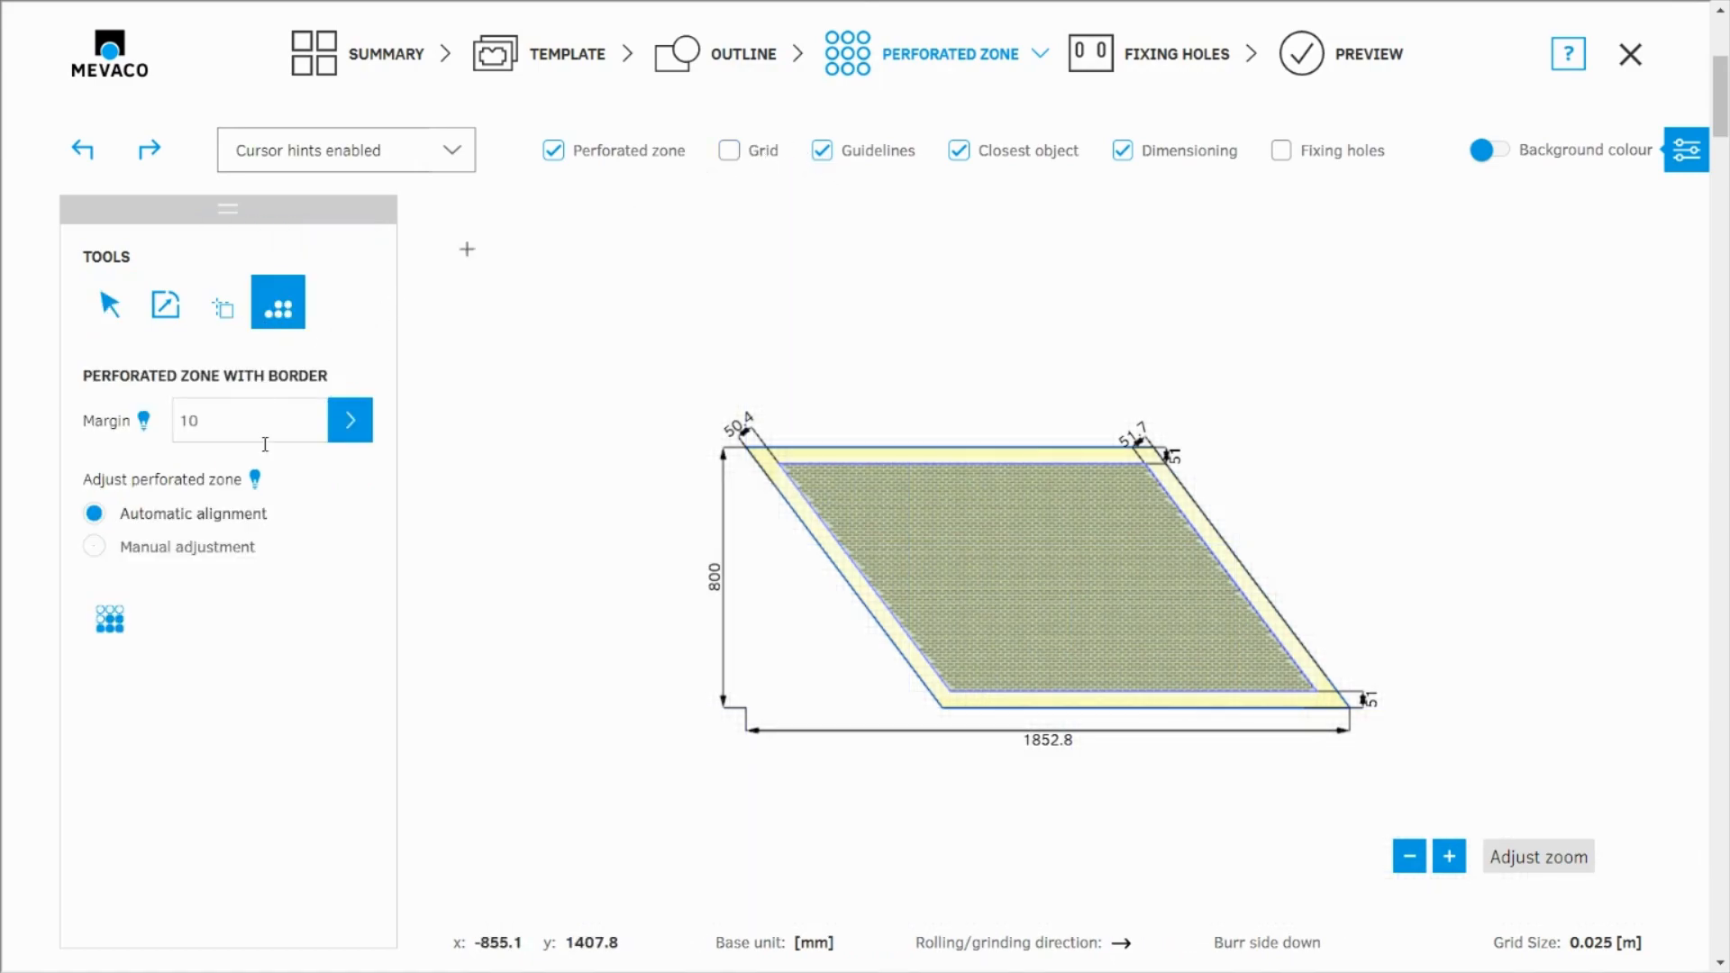
left_click(211, 424)
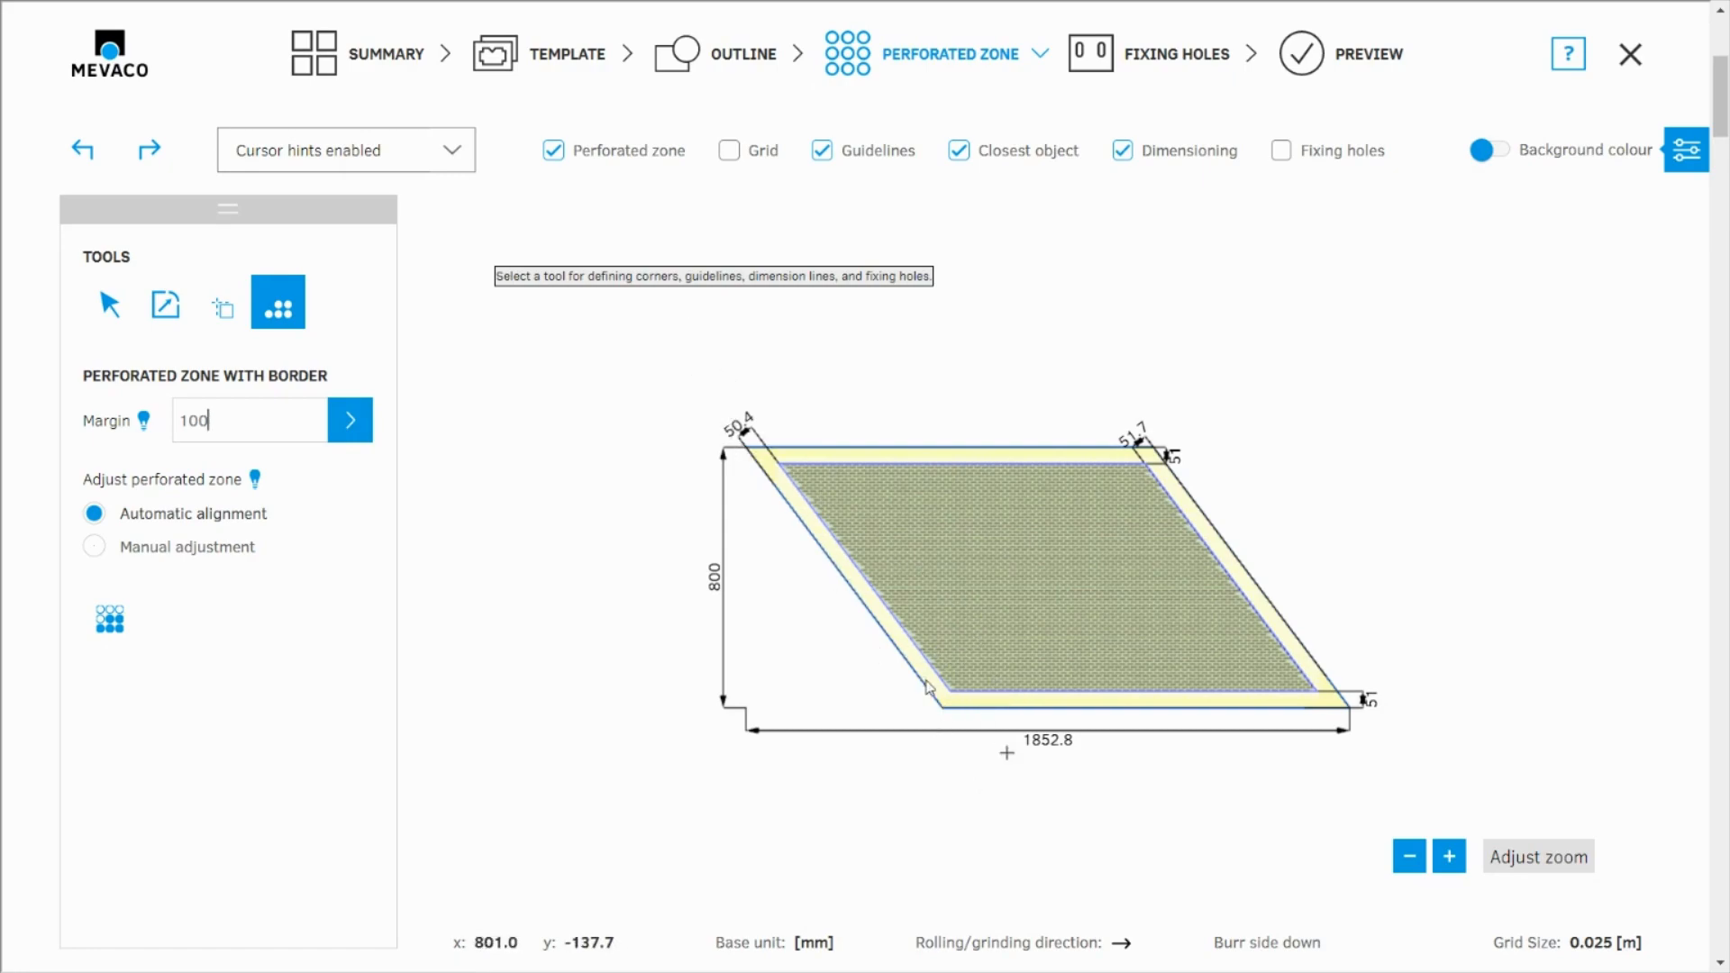
left_click(350, 422)
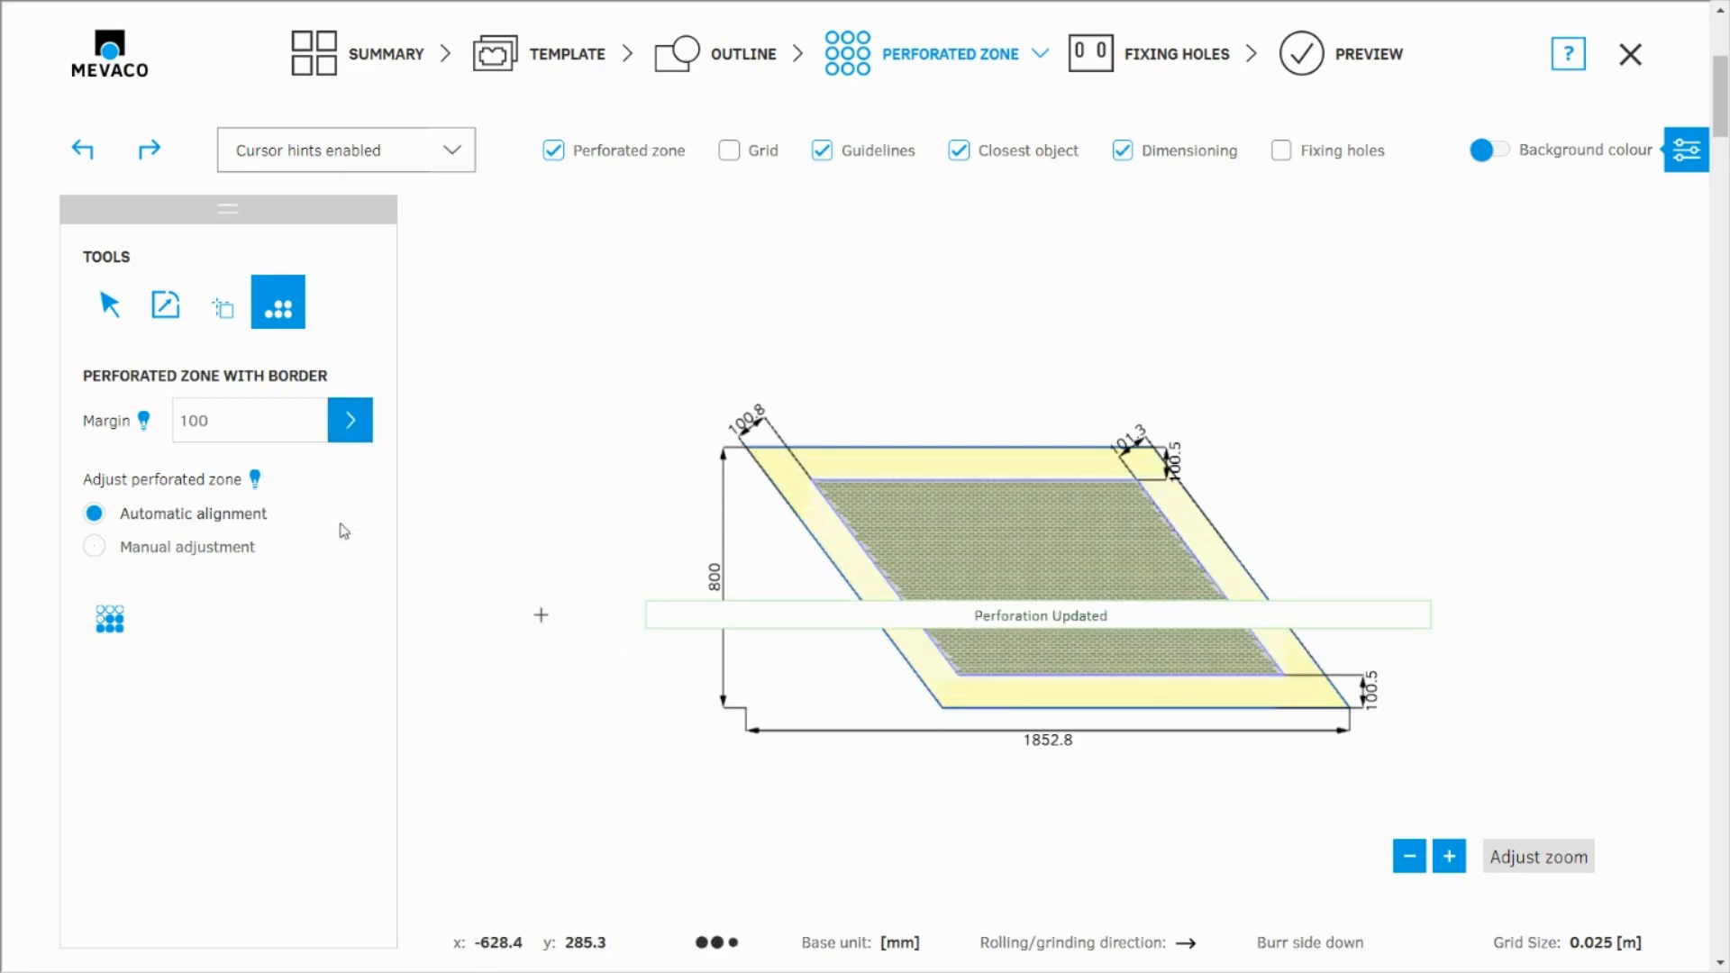
scroll(649, 431, "up", 4)
scroll(960, 495, "down", 9)
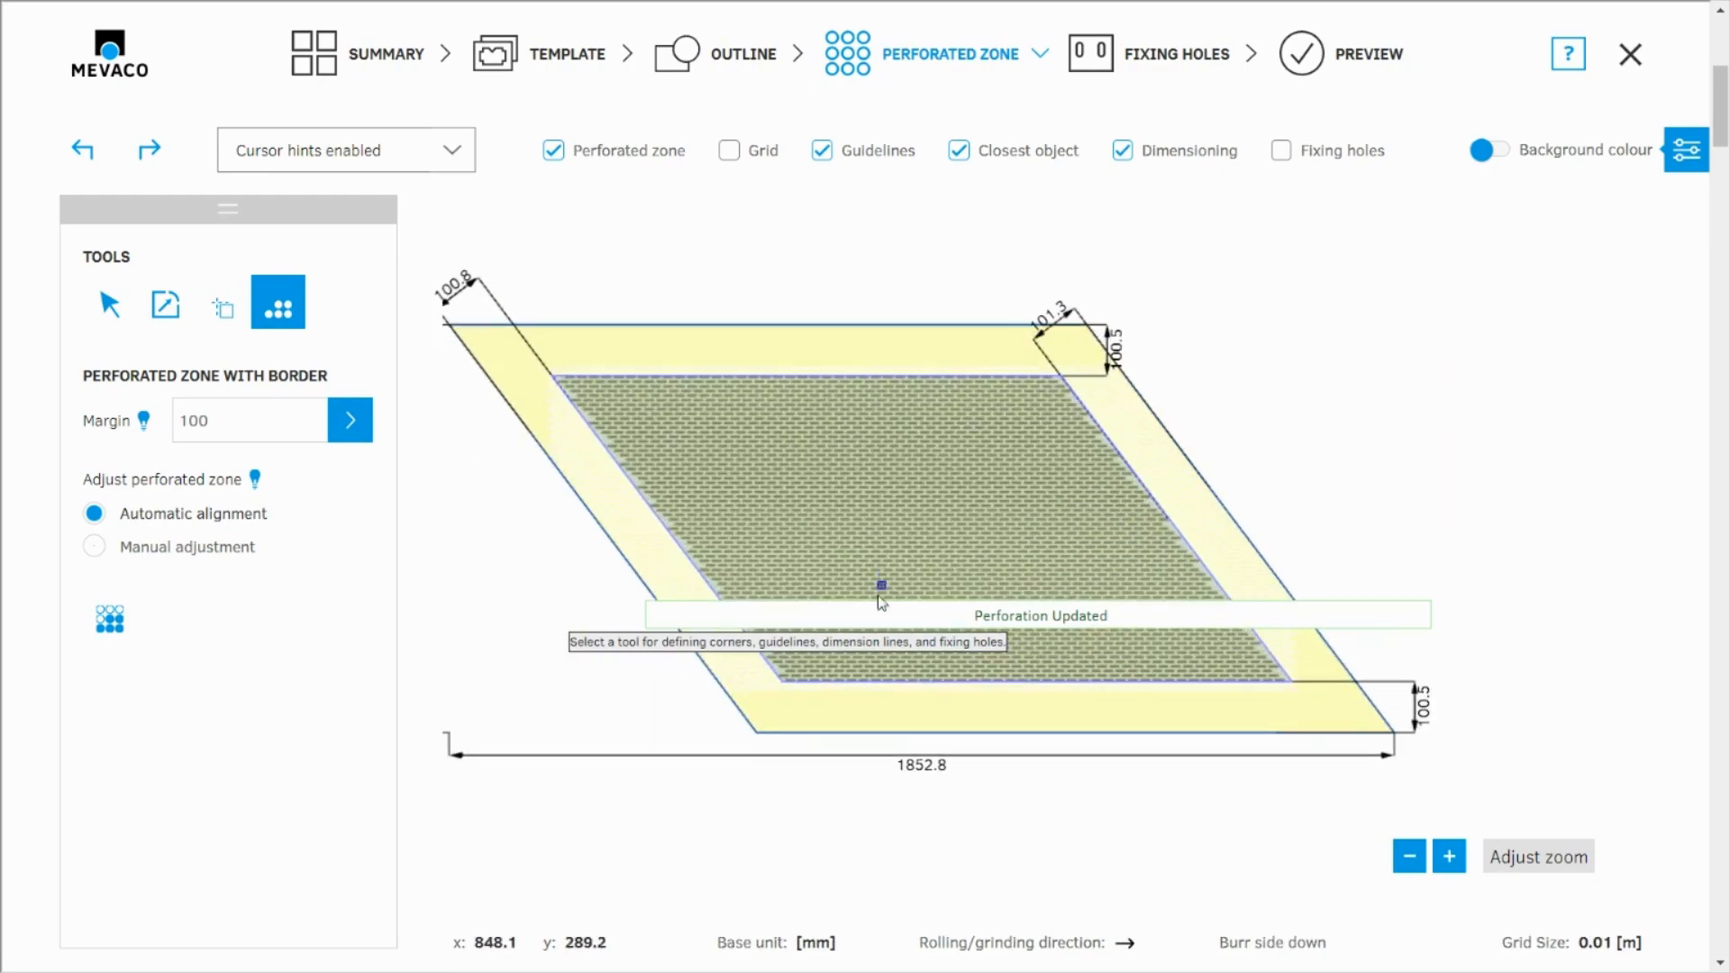
scroll(663, 717, "up", 2)
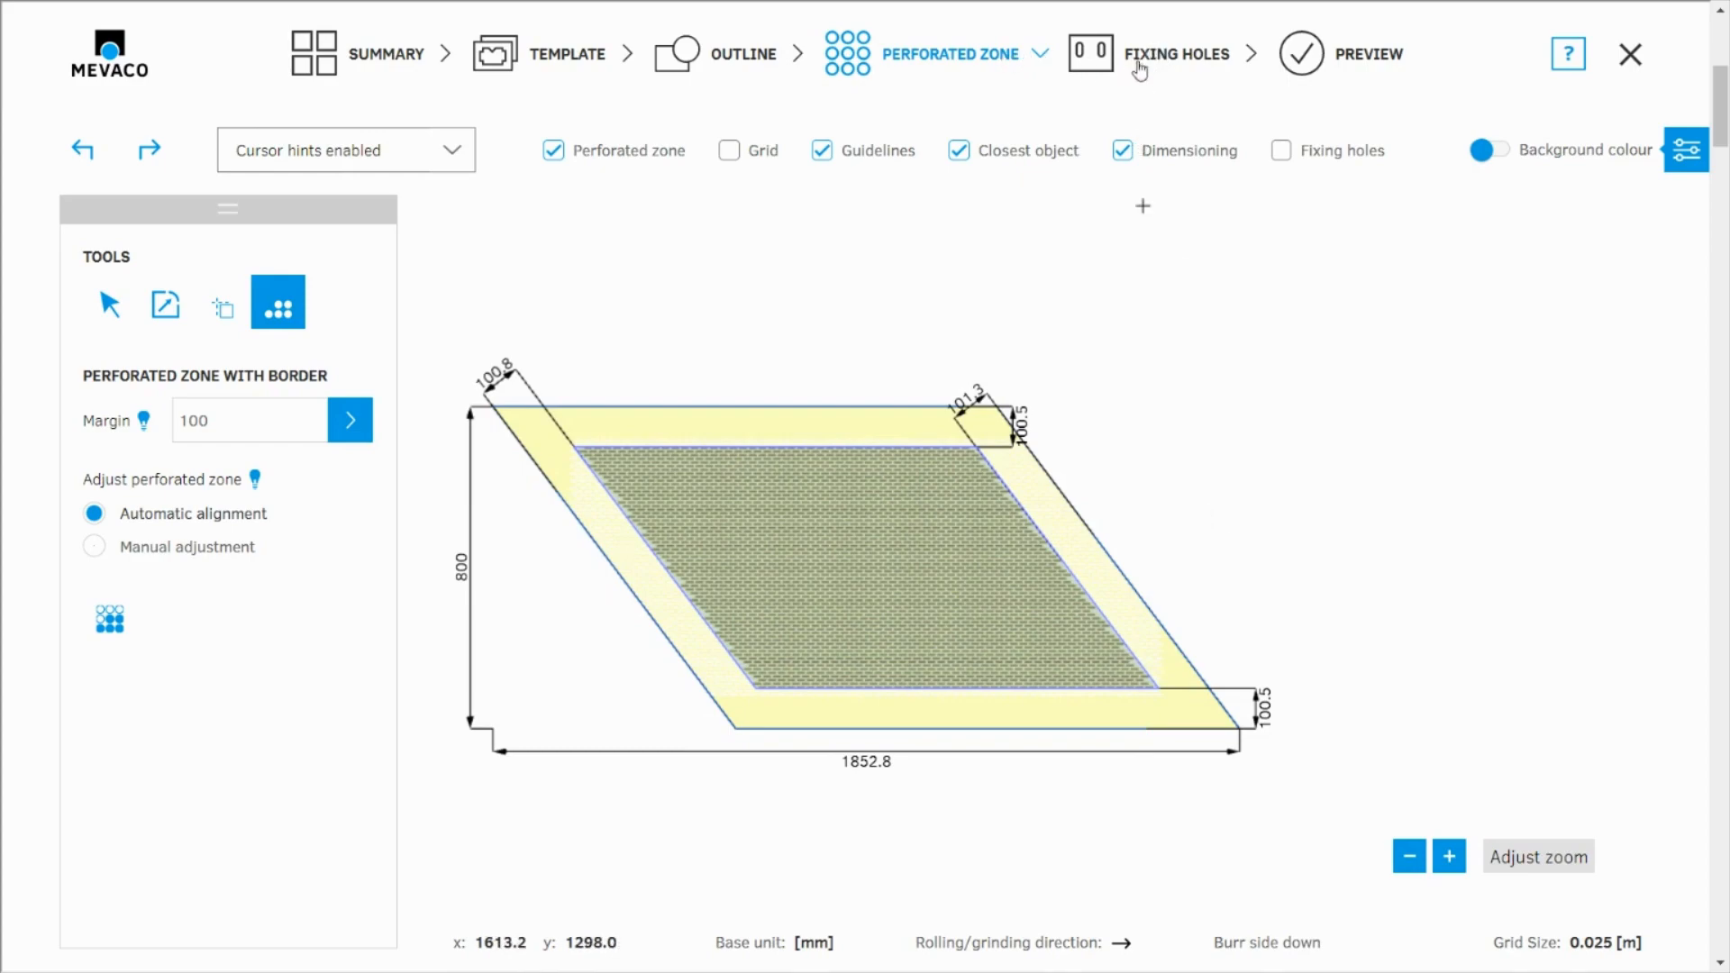
Go to the fixing holes stage and choose a slotted hole of size 20 x 40
left_click(1172, 63)
scroll(1075, 819, "up", 3)
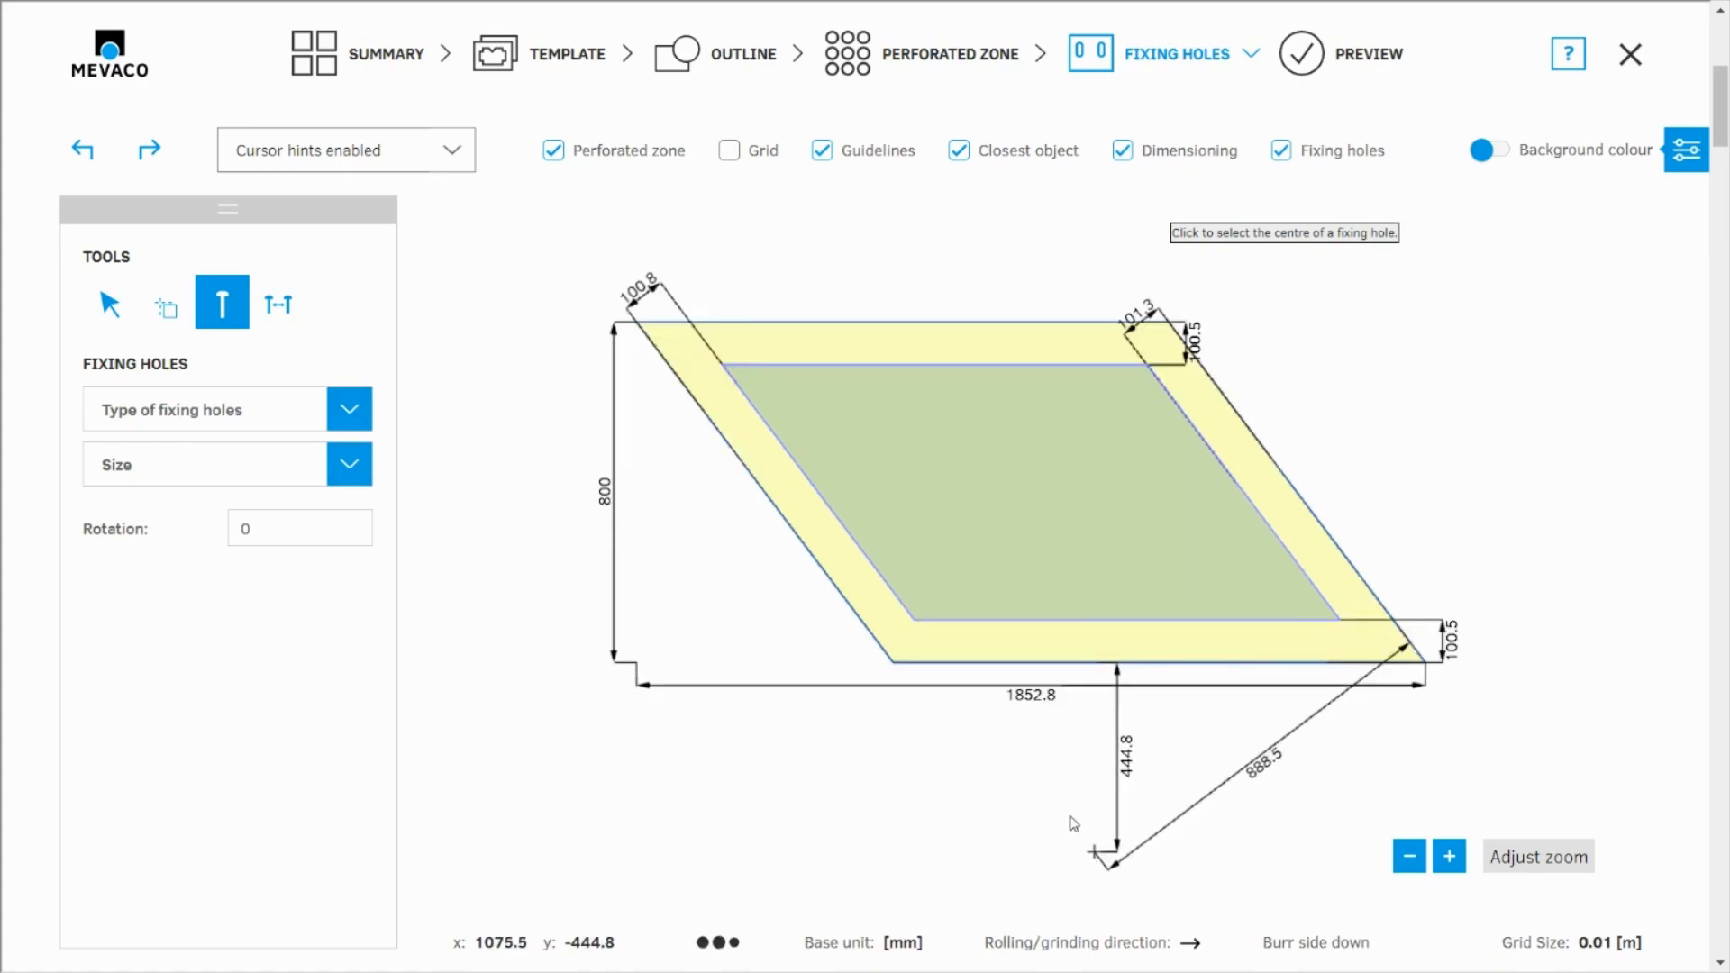
scroll(757, 291, "up", 1)
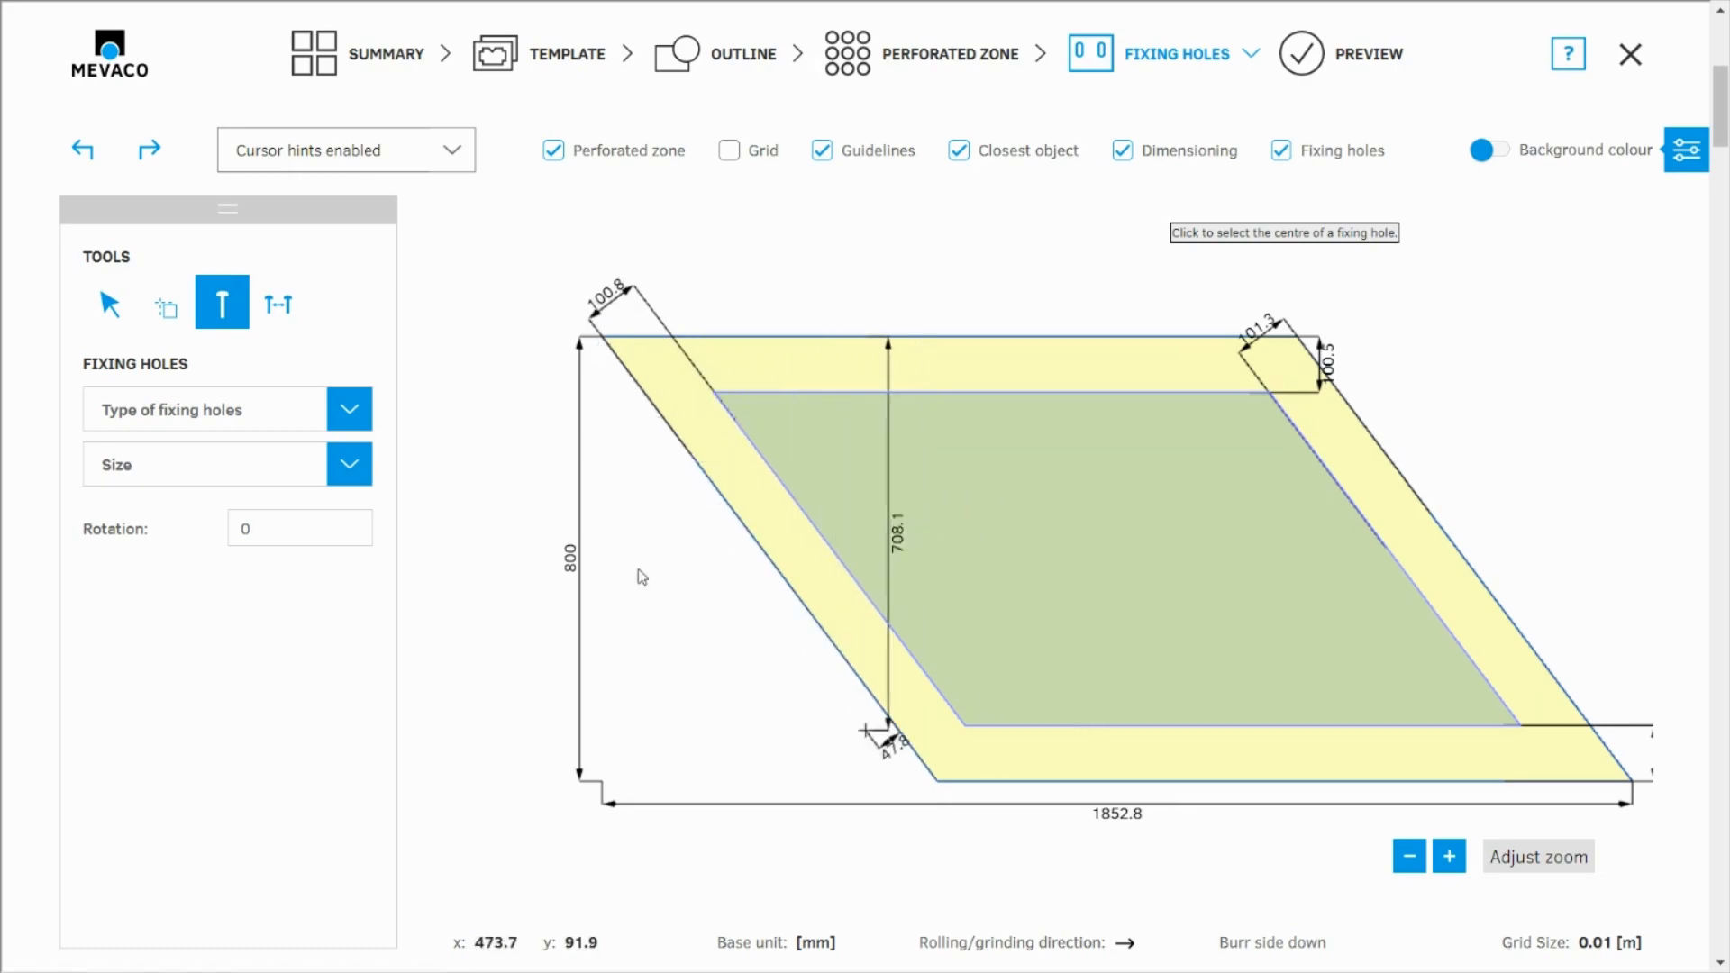
left_click(260, 429)
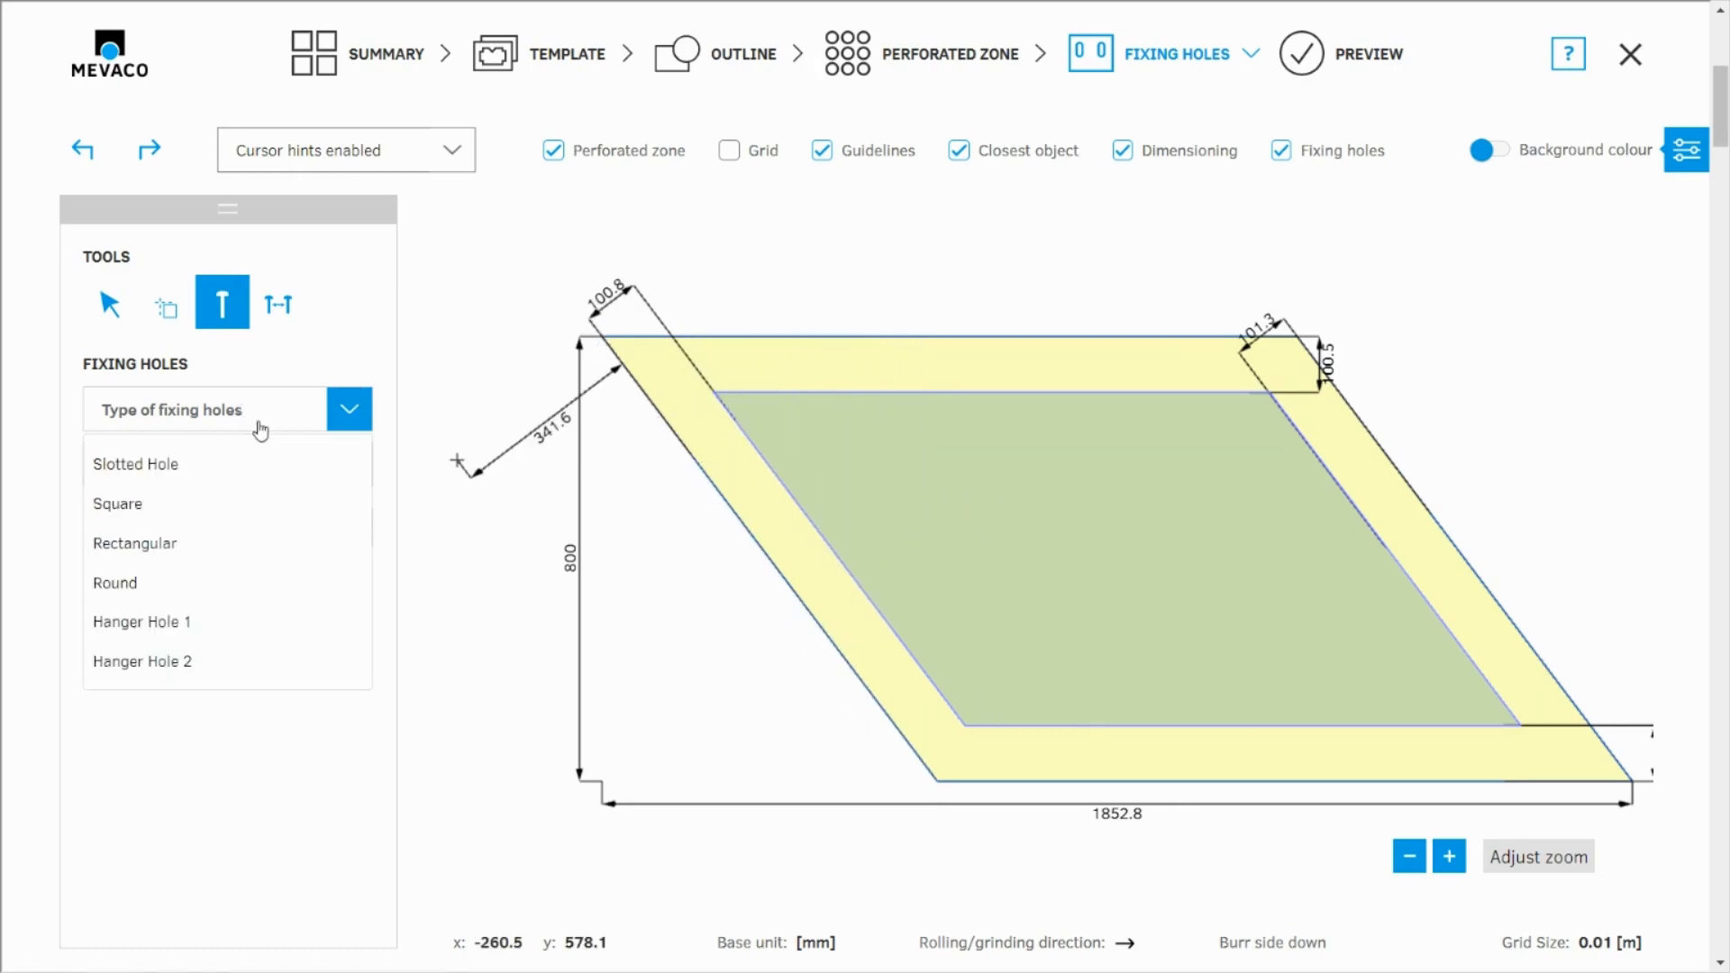
left_click(155, 462)
left_click(166, 466)
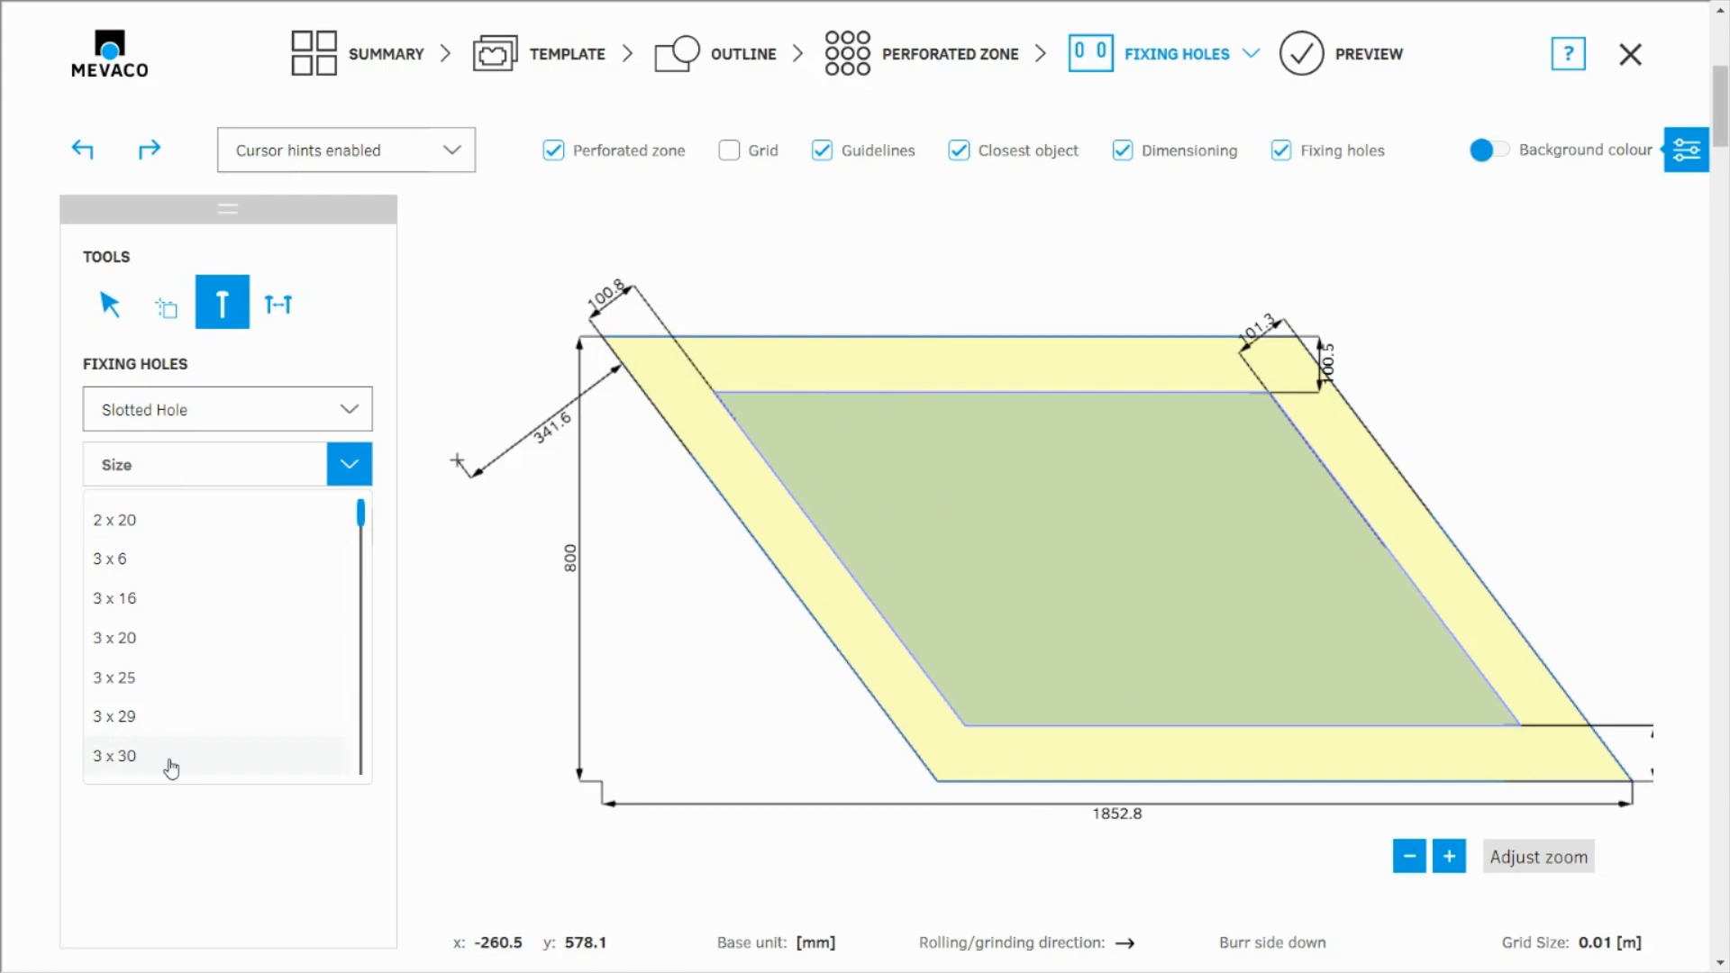
scroll(178, 741, "down", 10)
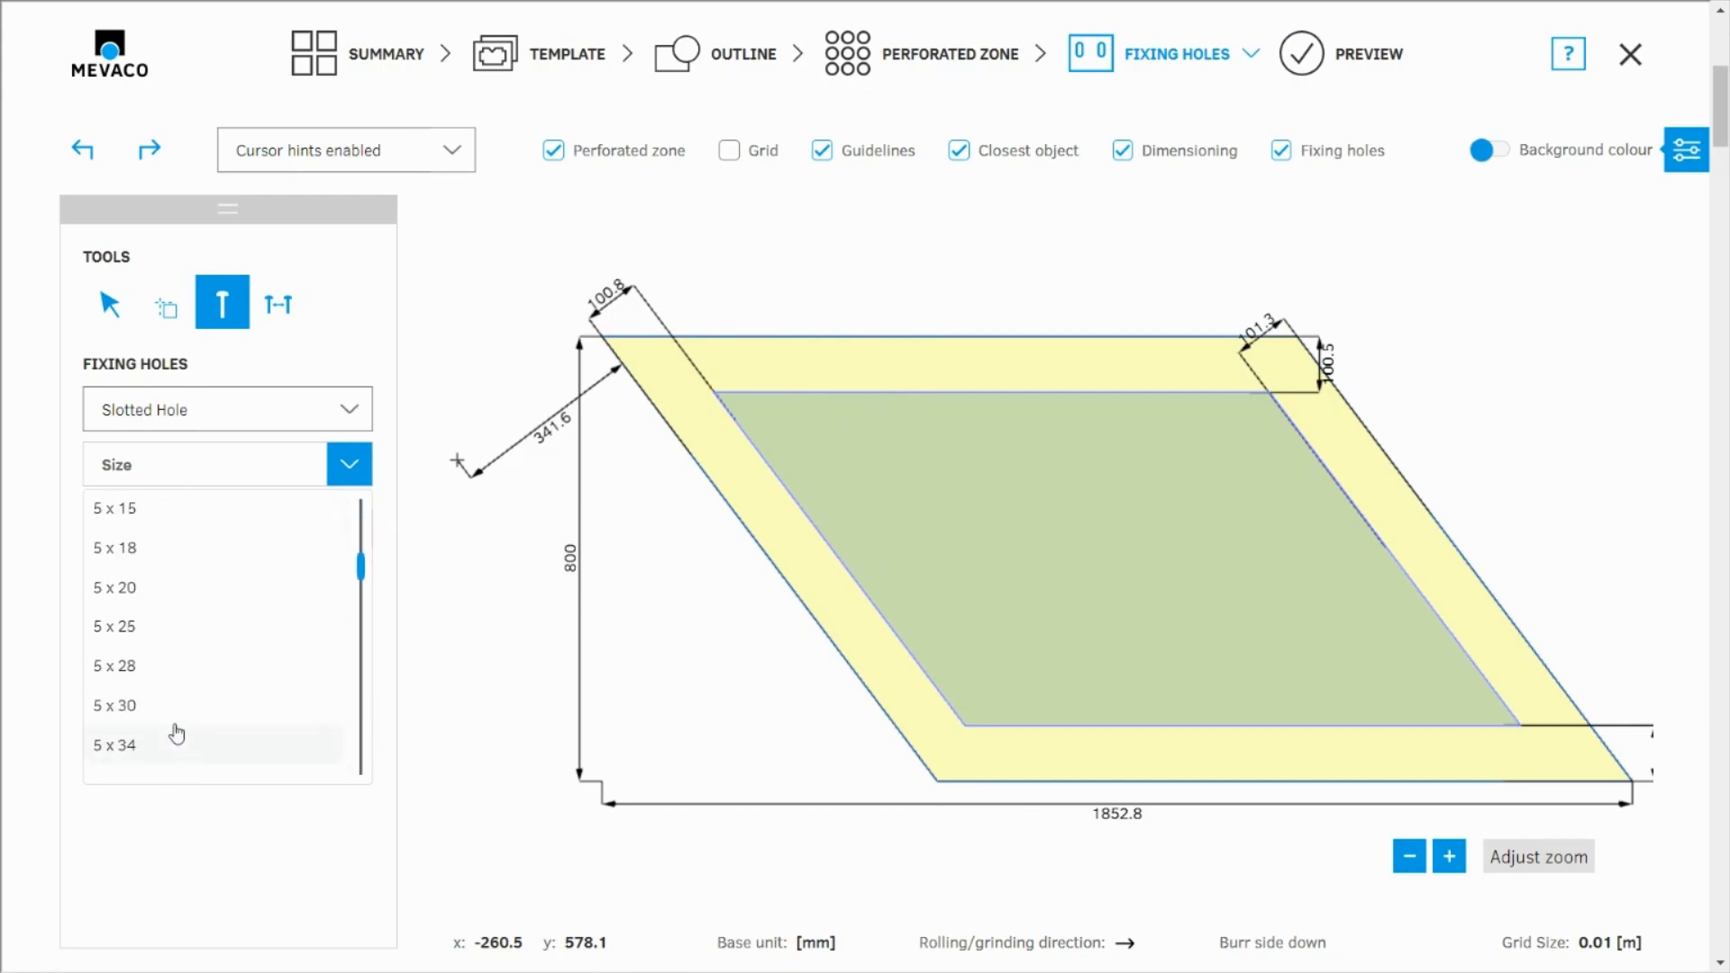
scroll(176, 726, "down", 10)
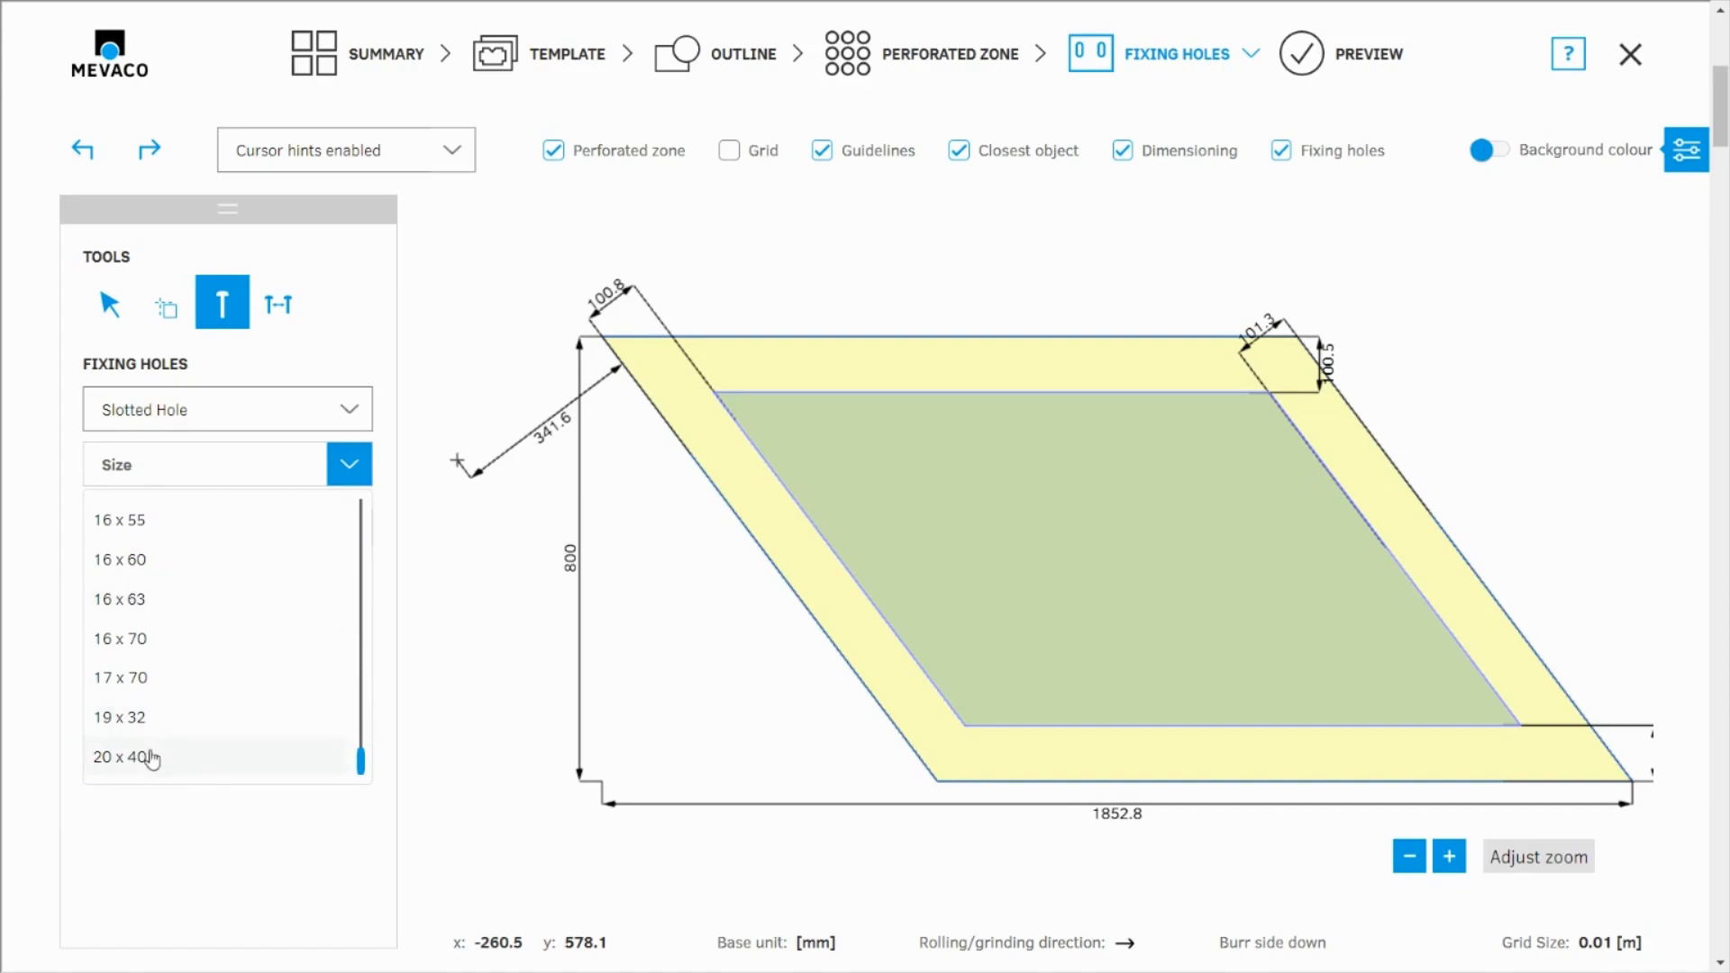
left_click(152, 758)
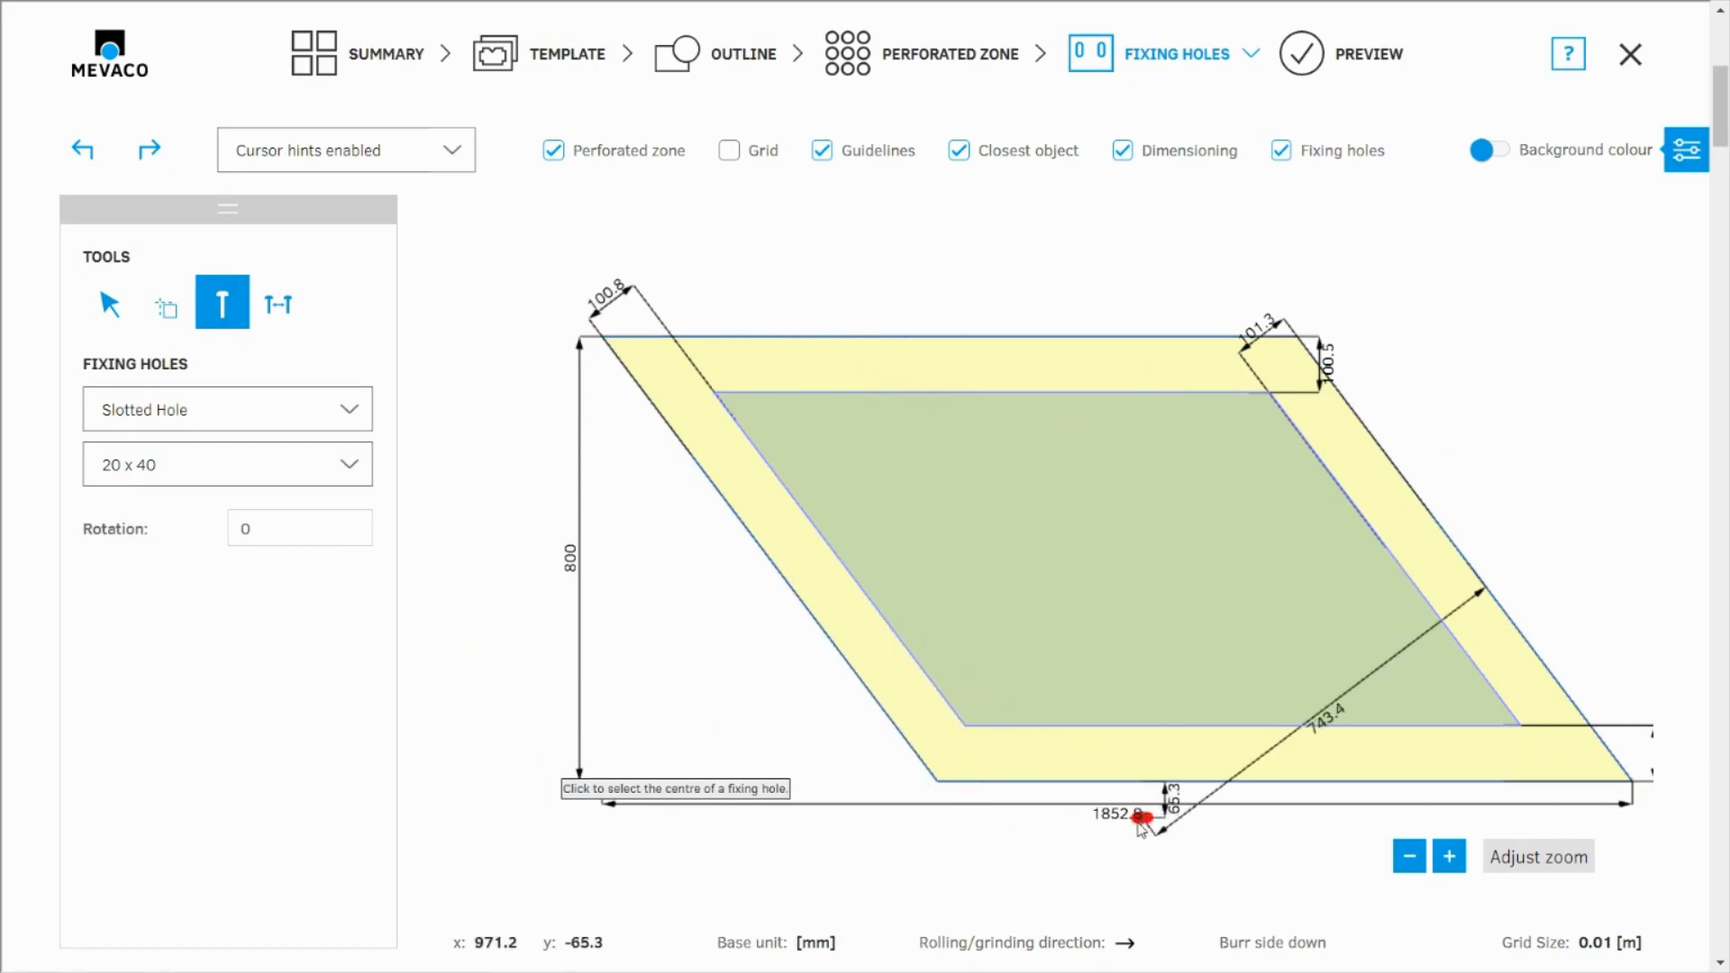
Measure the angle between the rhomboid's lower edge and its left slanted edge
left_click(109, 304)
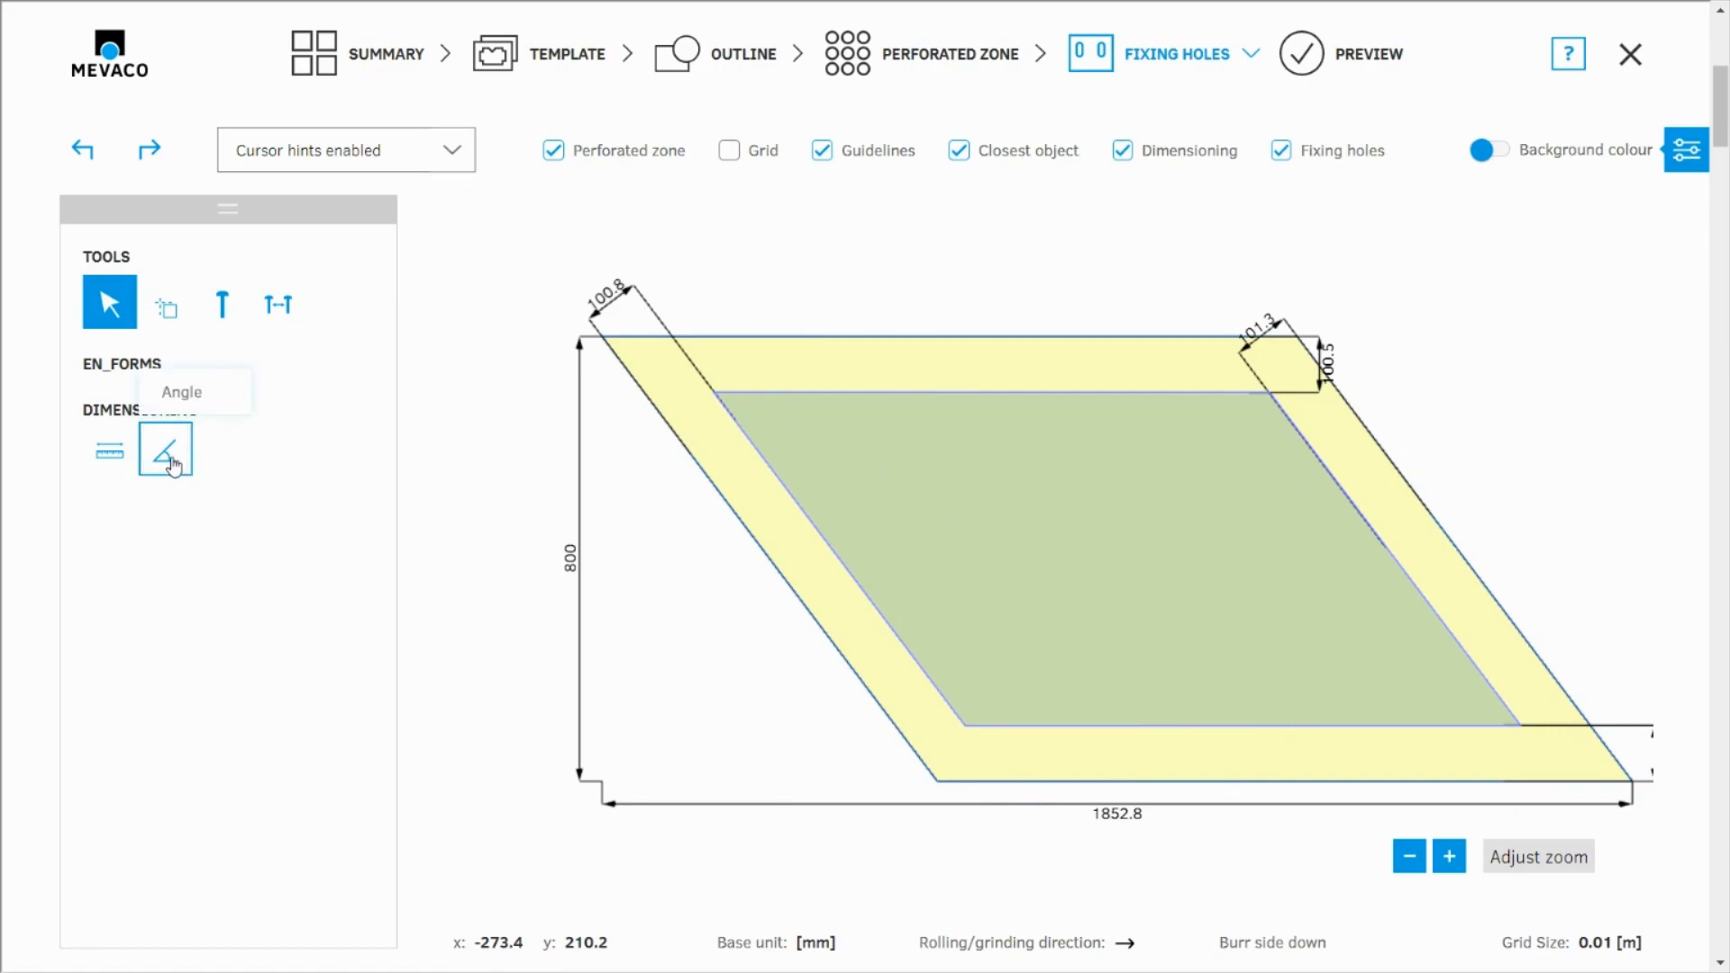
left_click(168, 451)
left_click(938, 783)
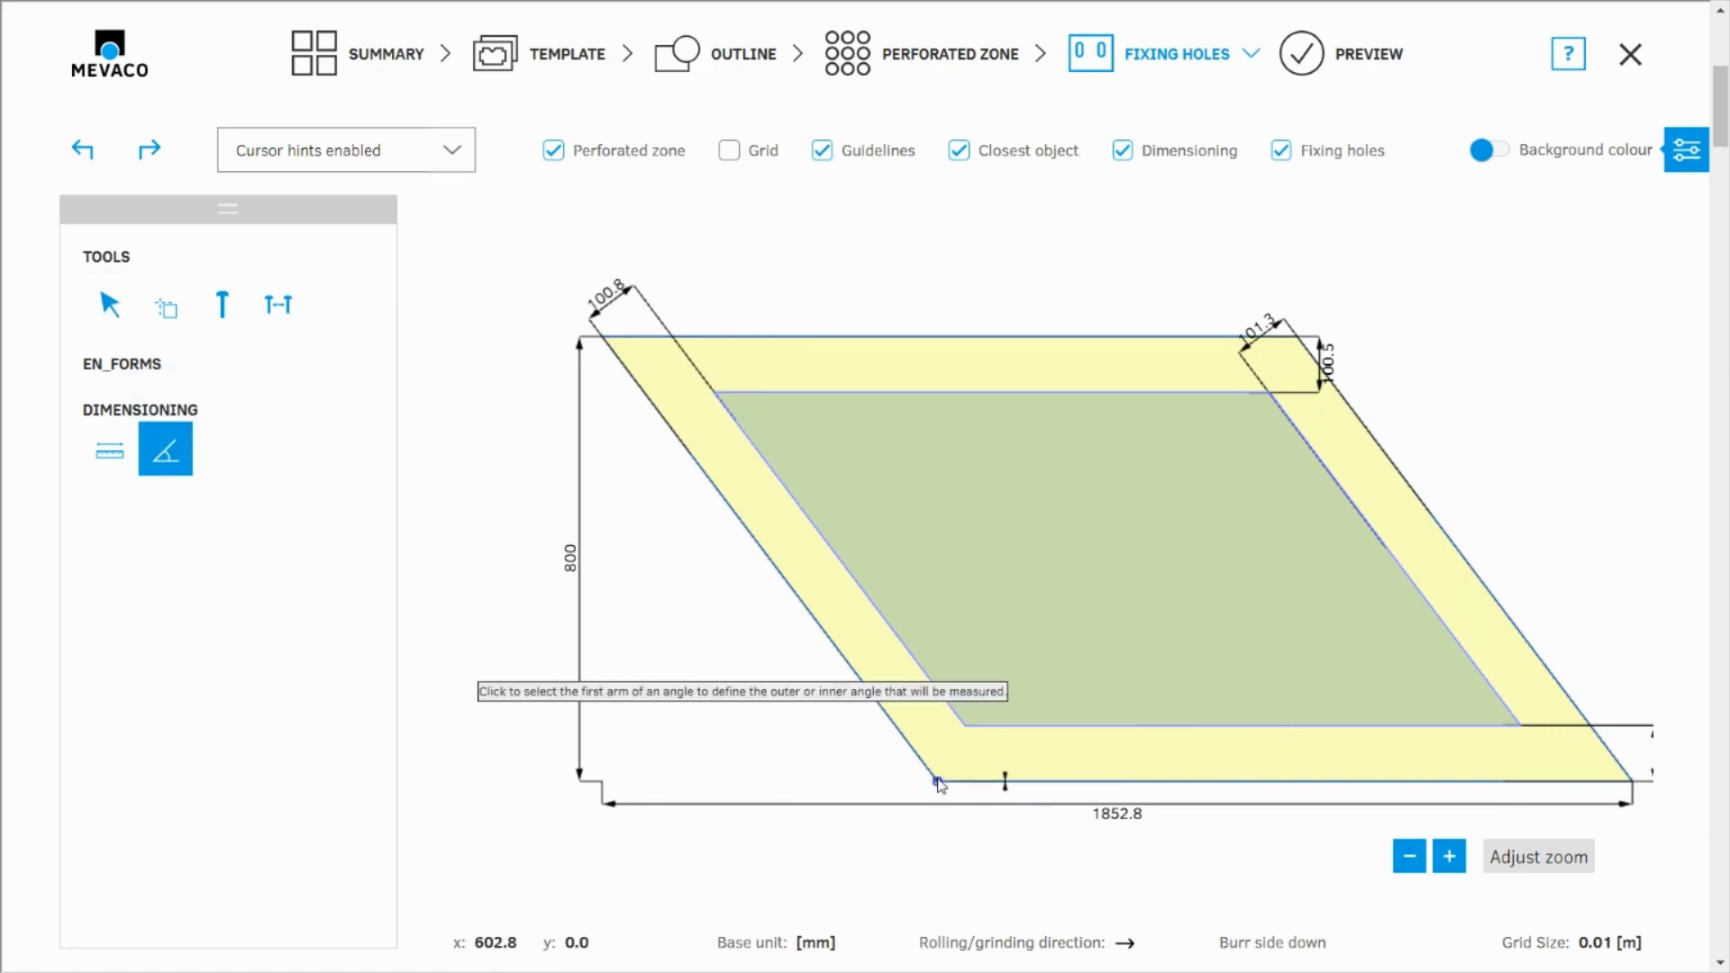
left_click(1633, 780)
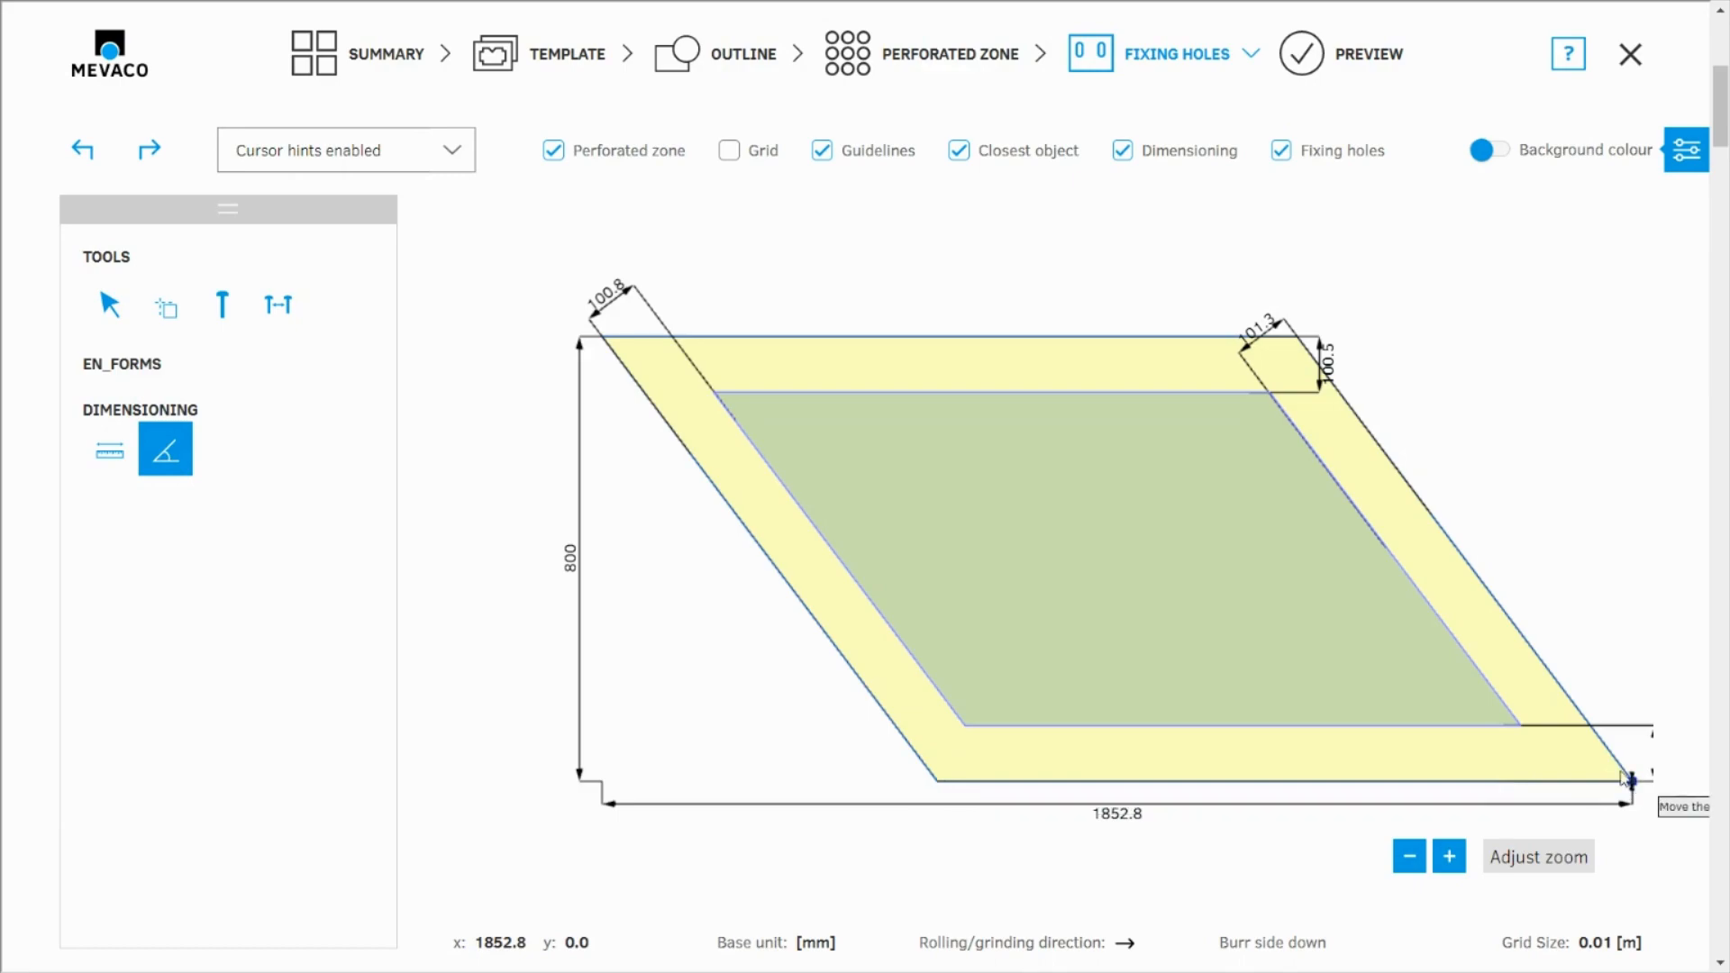
left_click(808, 610)
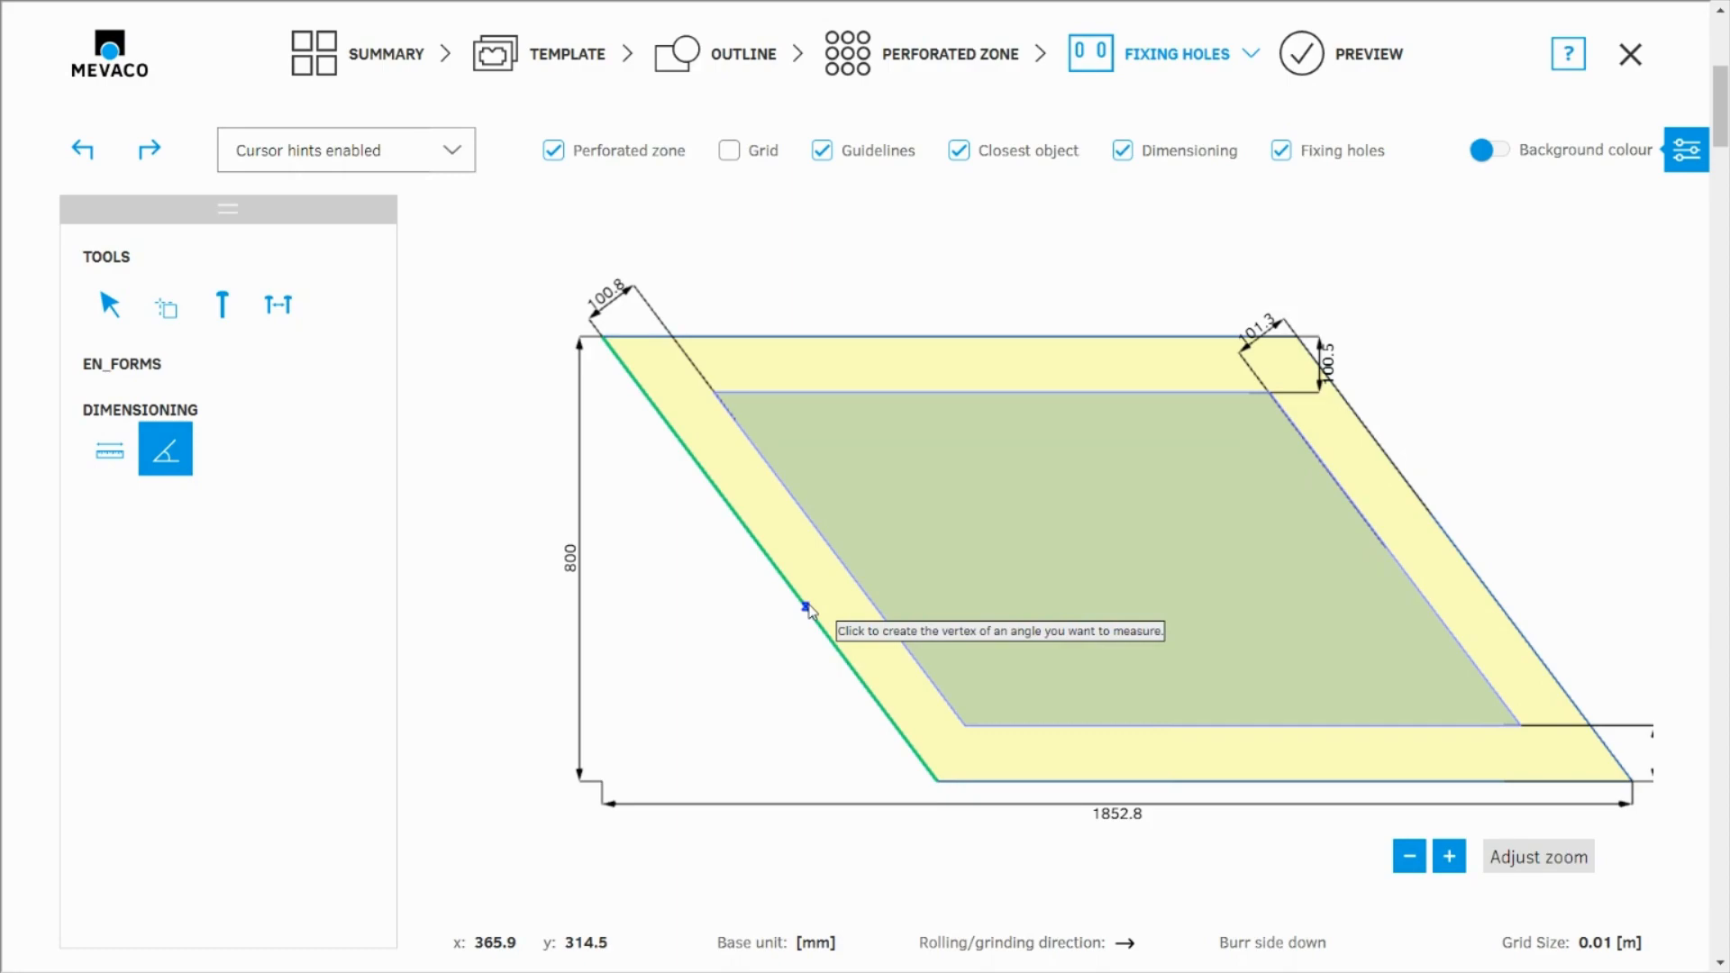
left_click(110, 305)
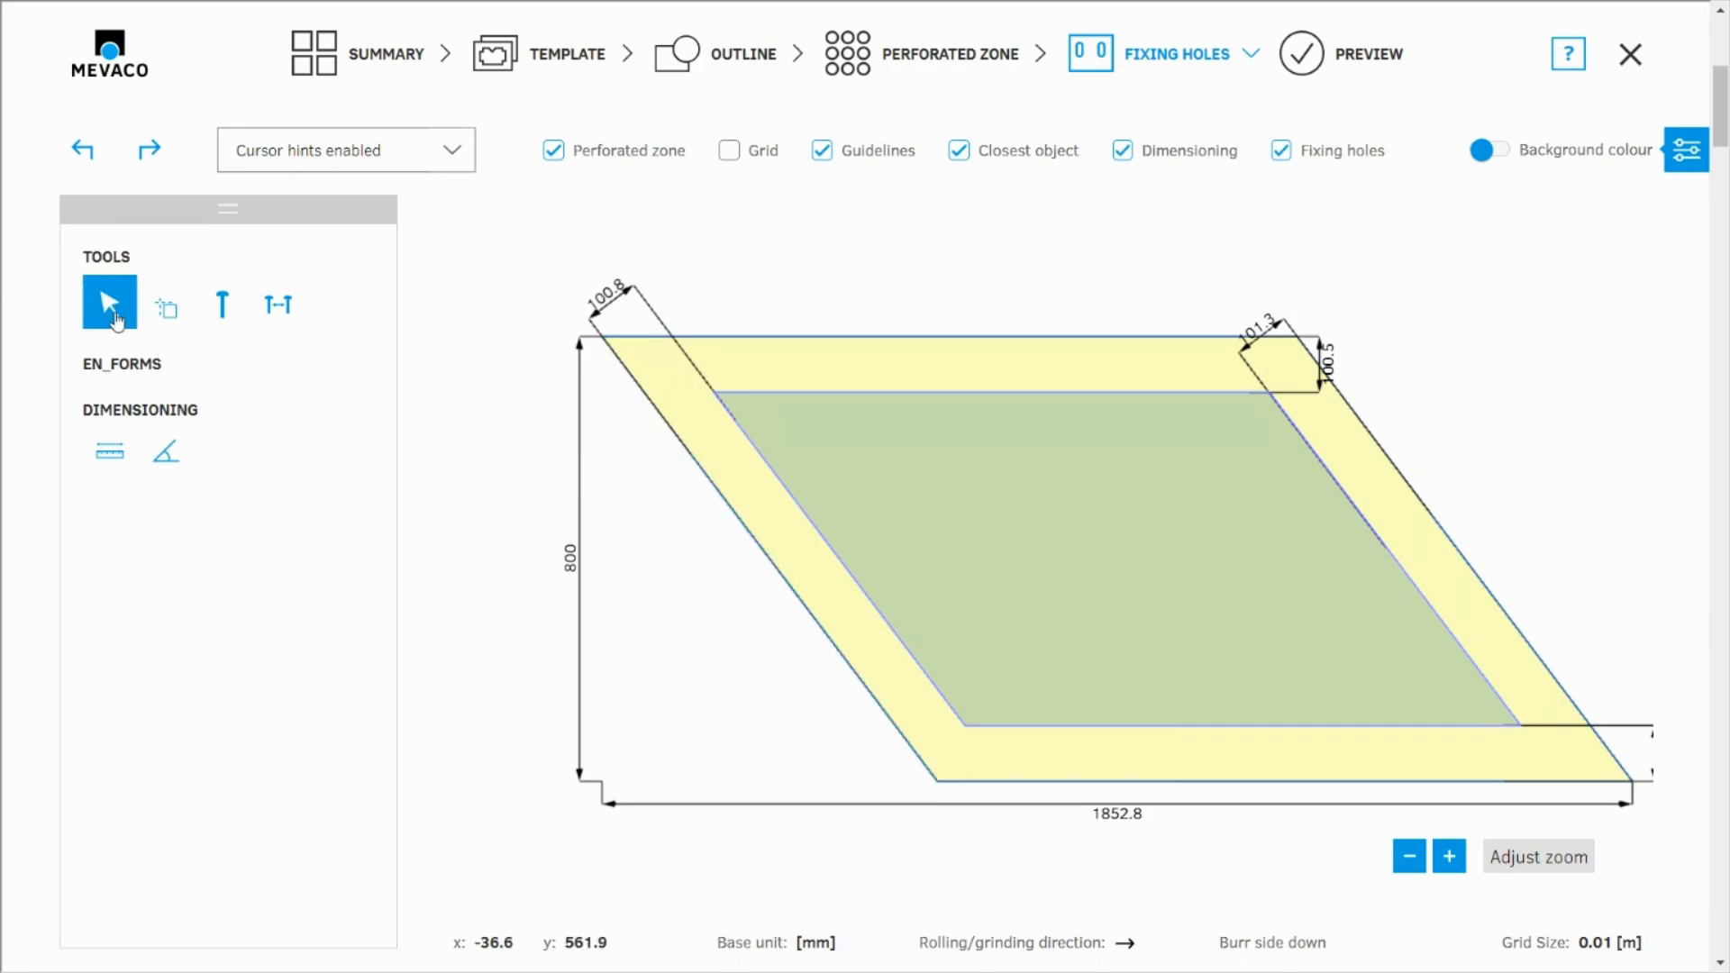
Set the rotation of the 20 x 40 slotted fixing hole to 127 degrees and preview it against the left slanted edge
left_click(224, 309)
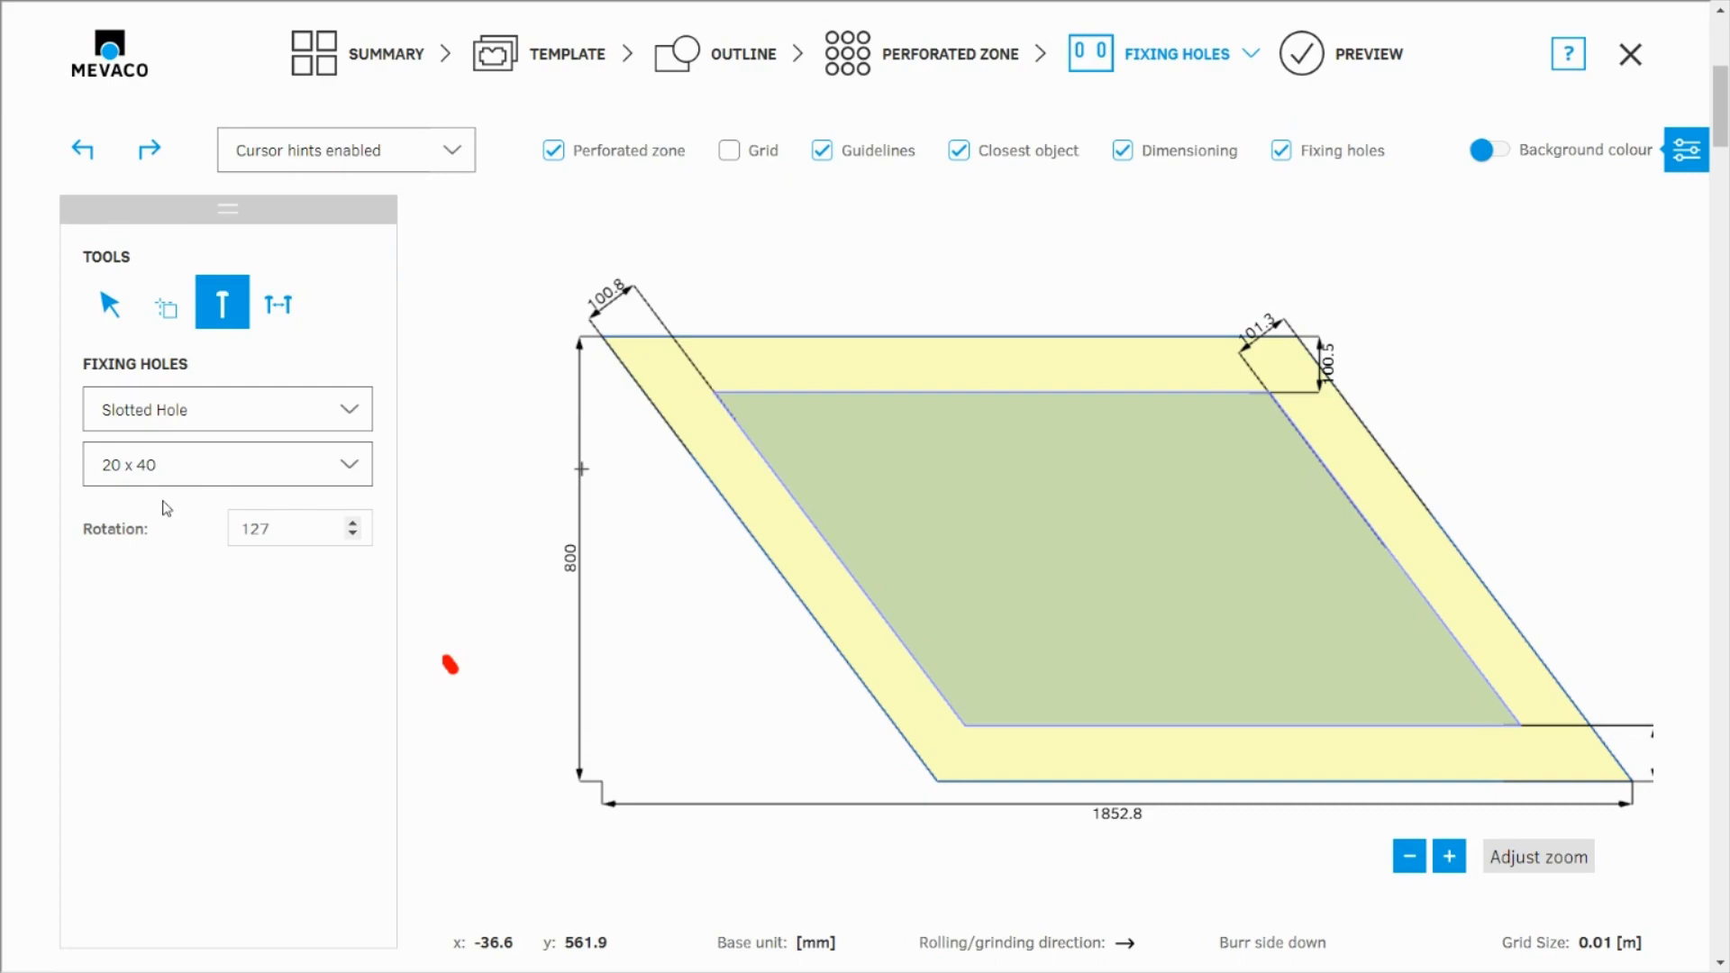
scroll(644, 407, "up", 2)
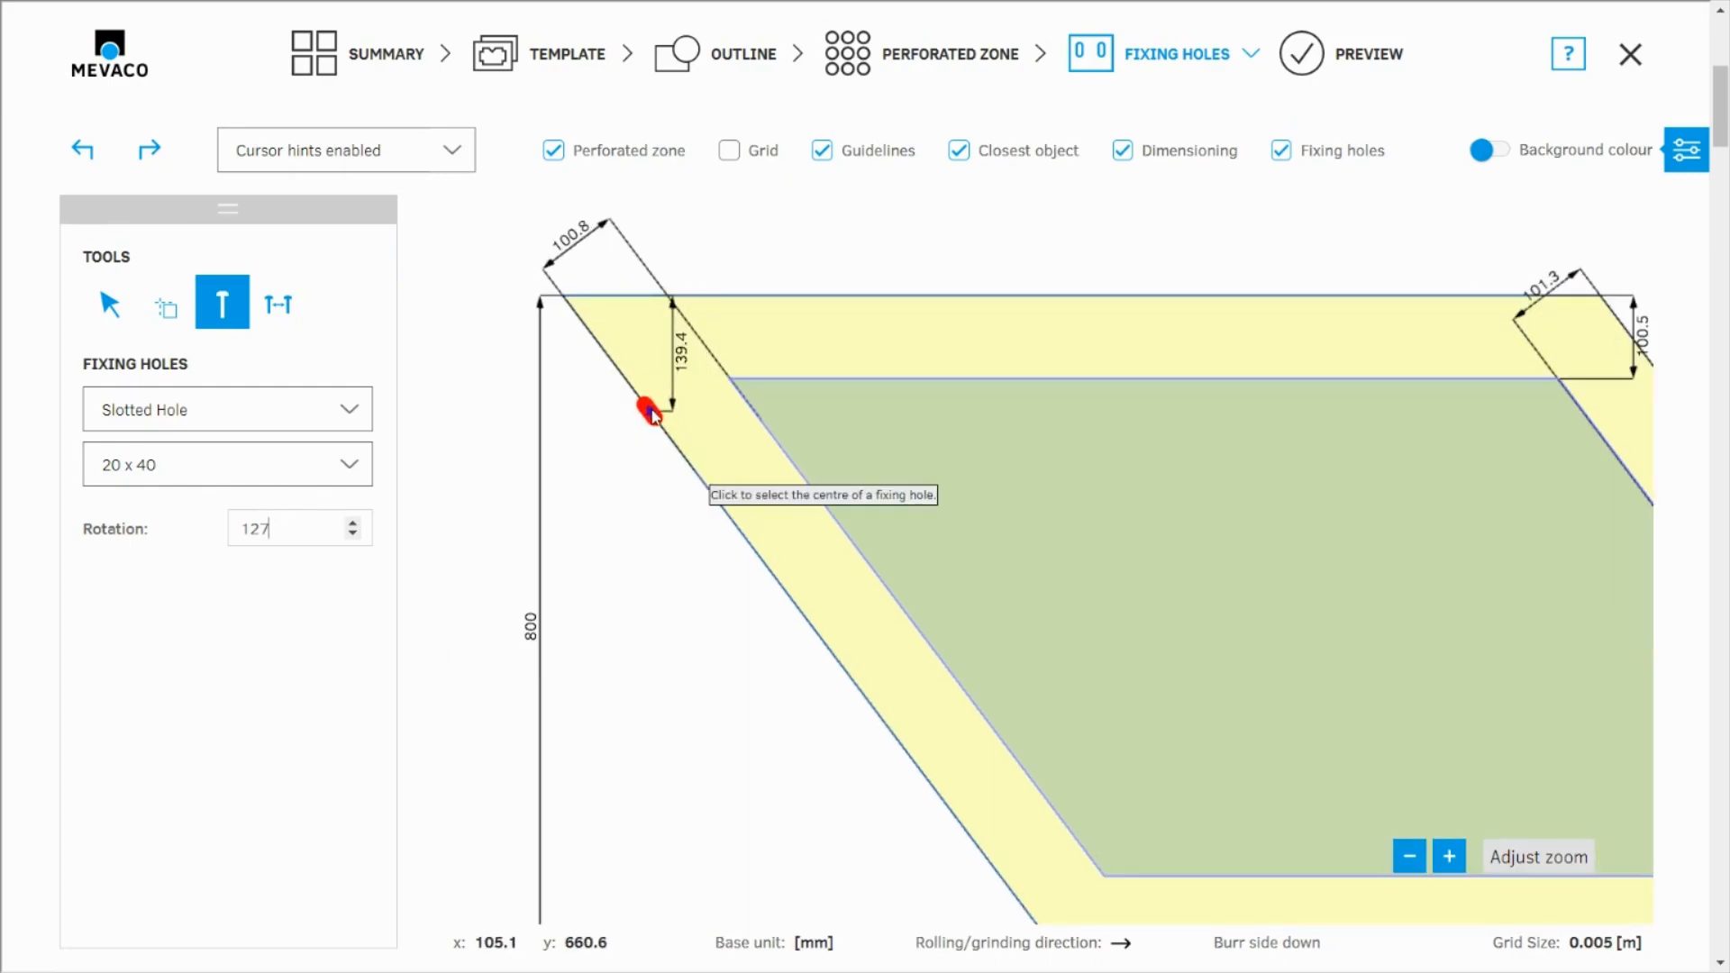
scroll(654, 412, "up", 2)
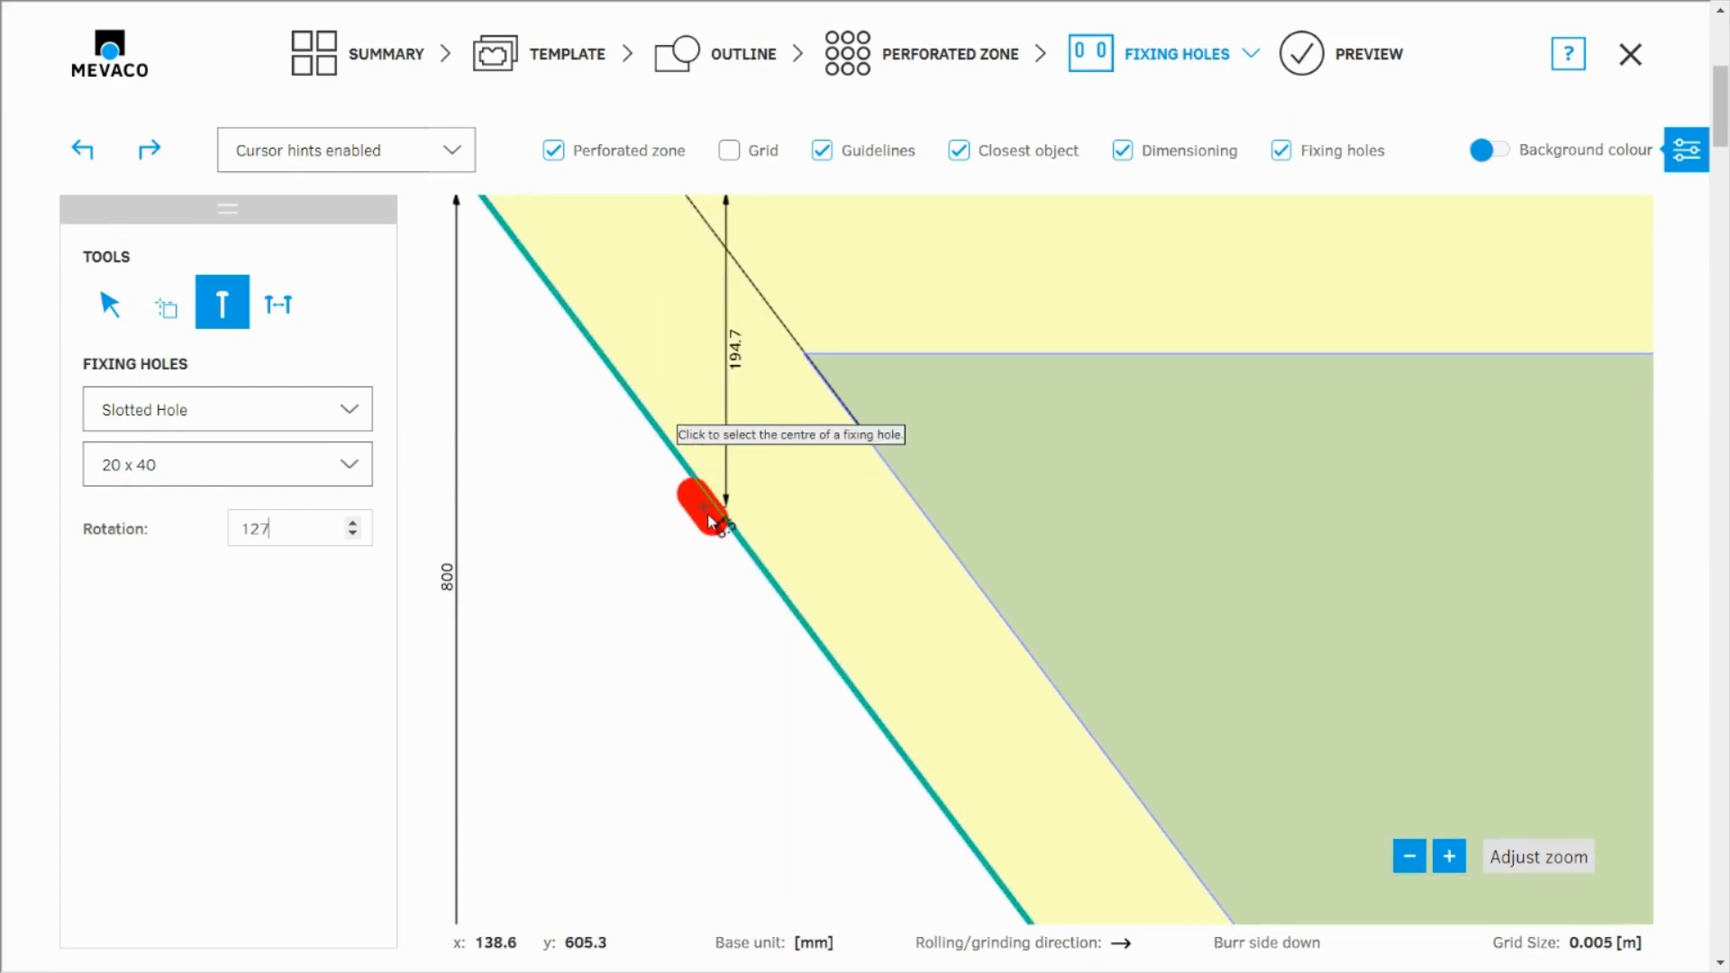
scroll(703, 523, "down", 5)
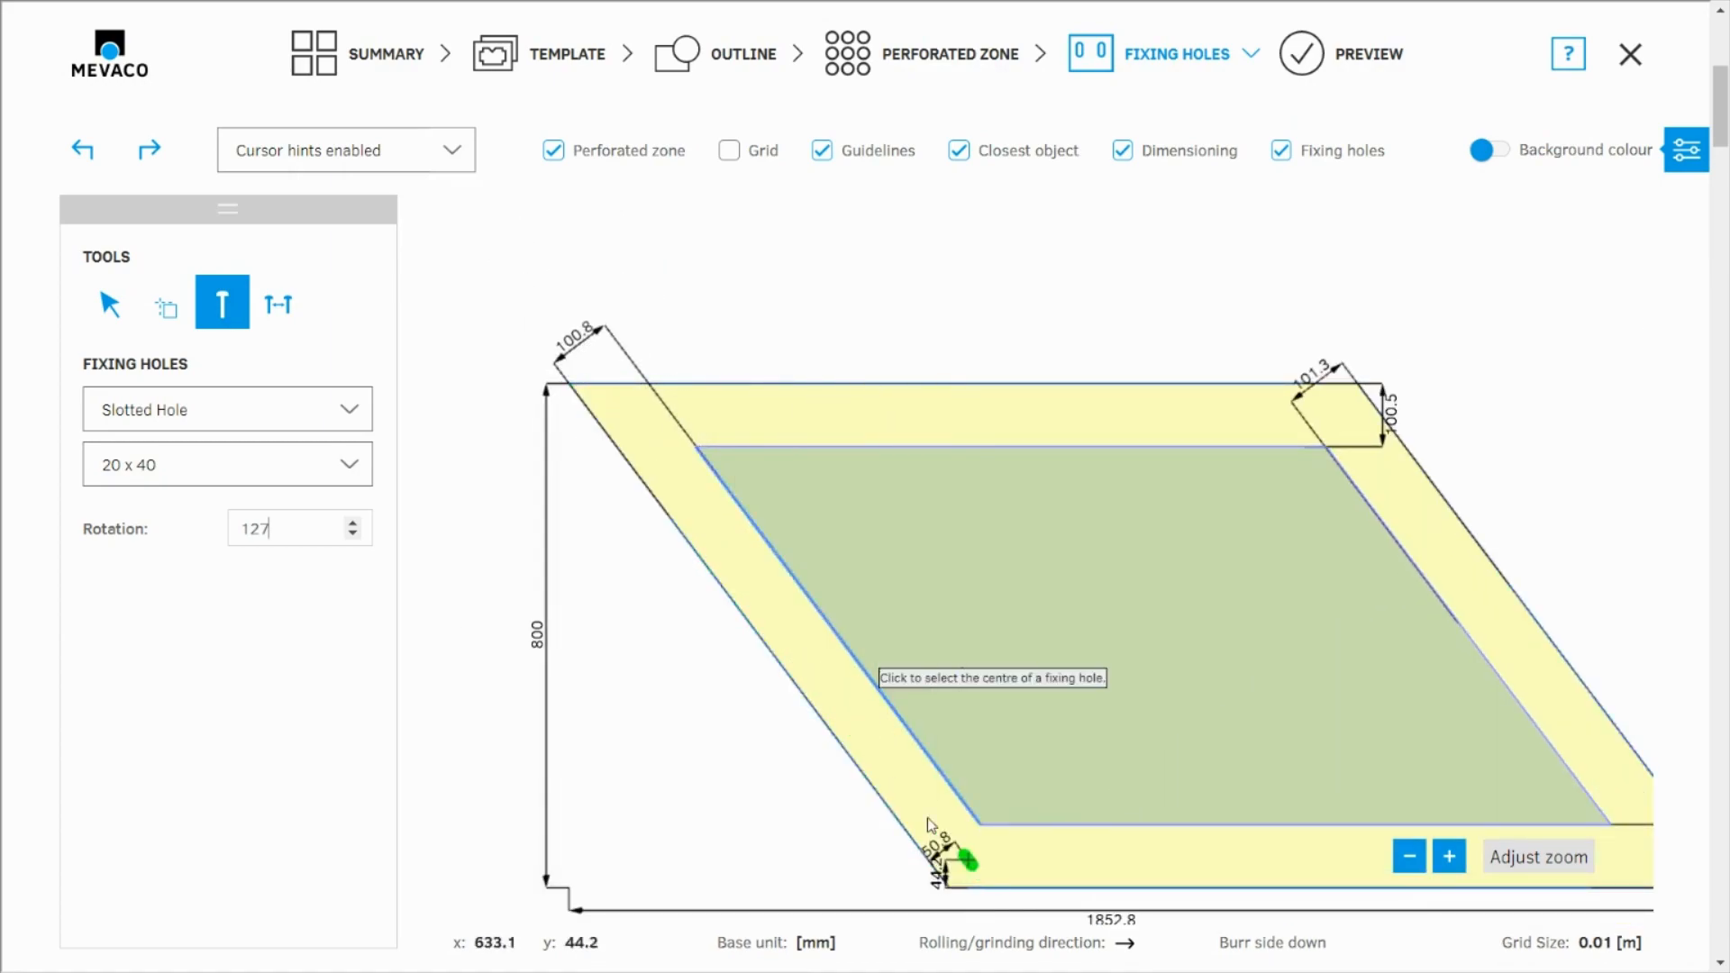
Place a guideline at an angle of 127 degrees, offset 50 mm inward from the rhomboid's left slanted edge
left_click(169, 312)
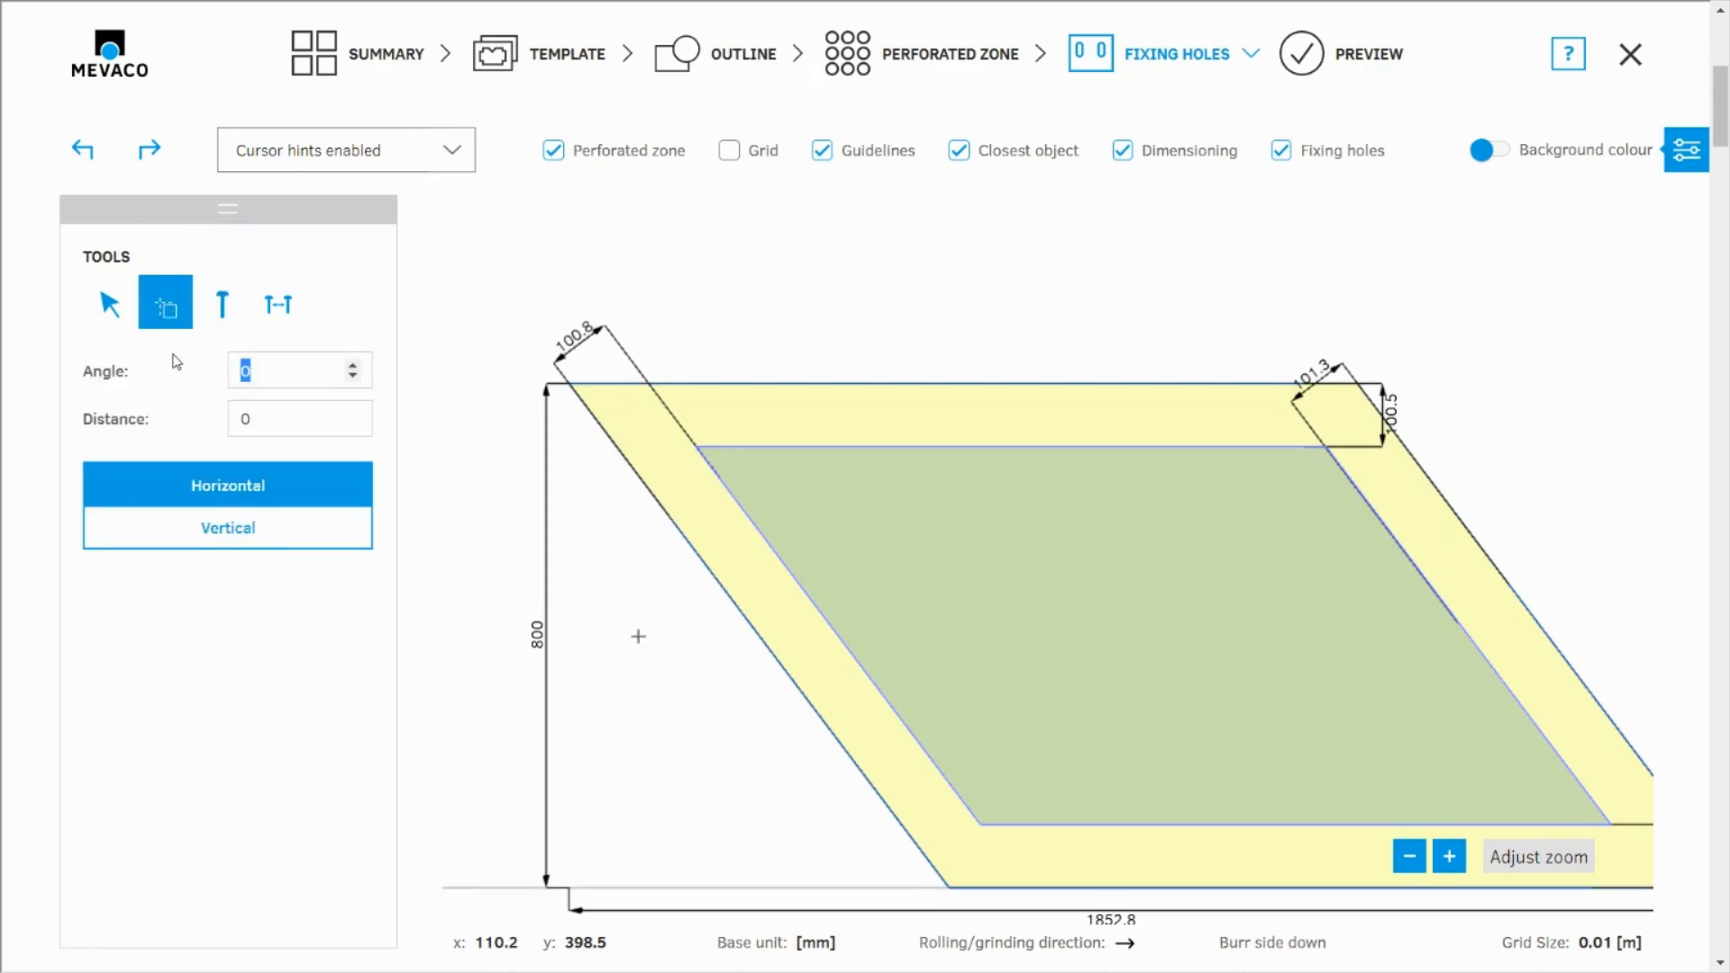
type("127")
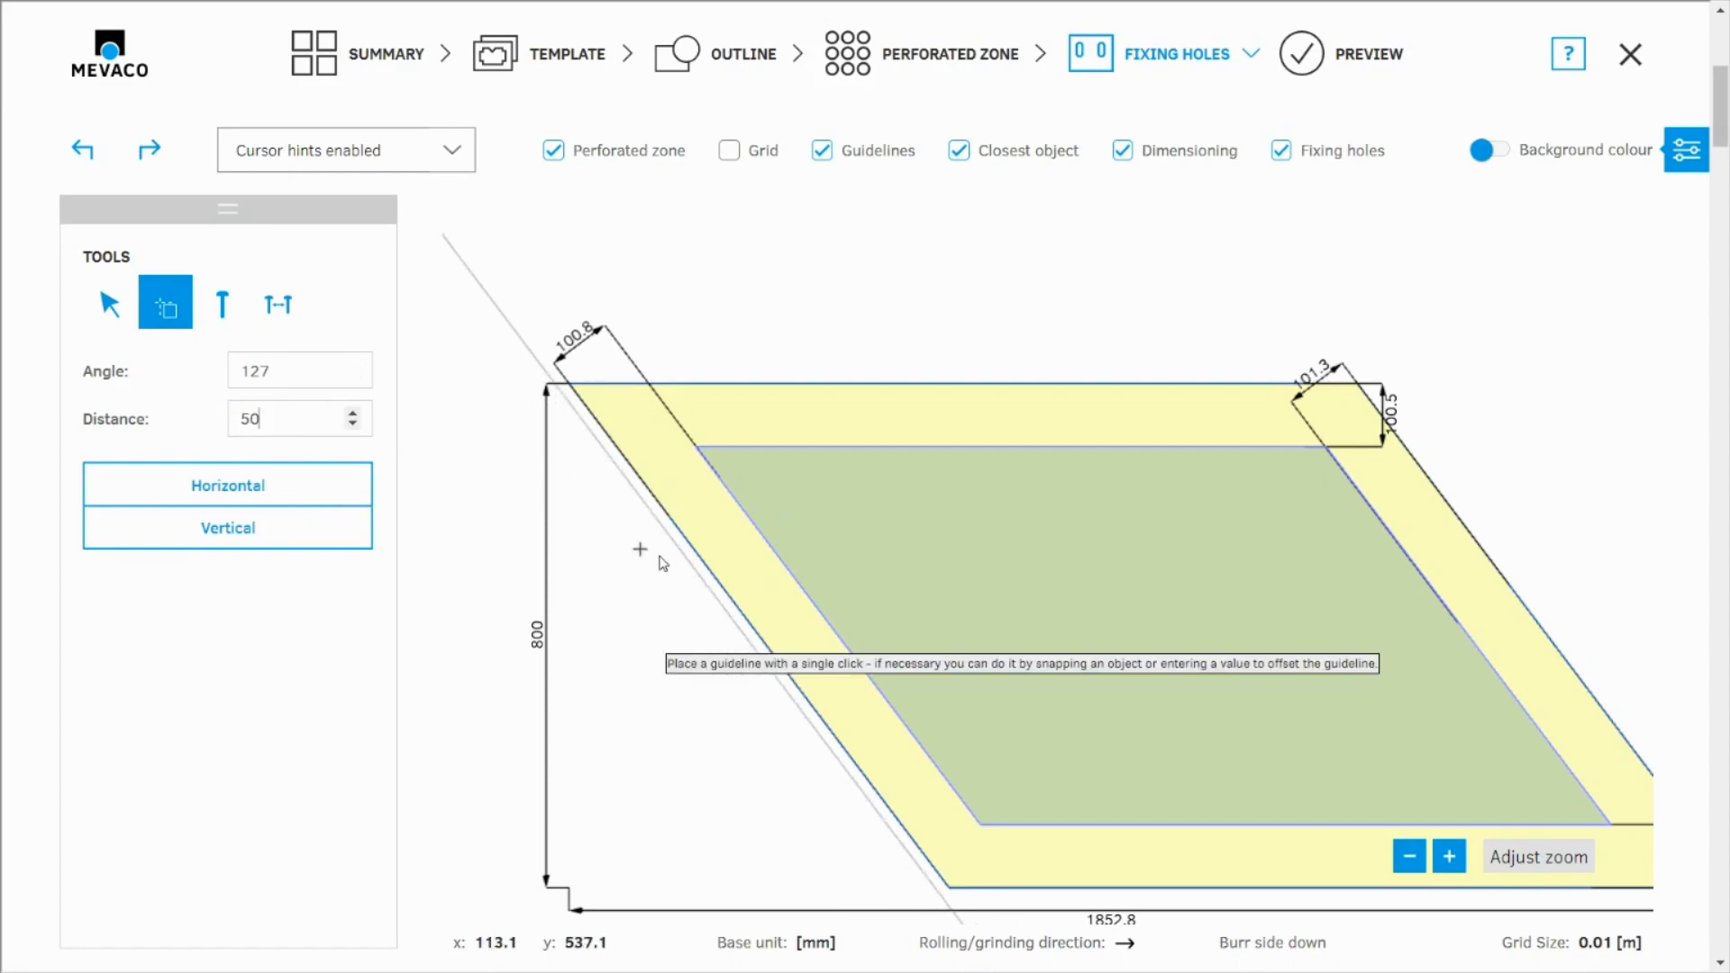
scroll(694, 563, "up", 3)
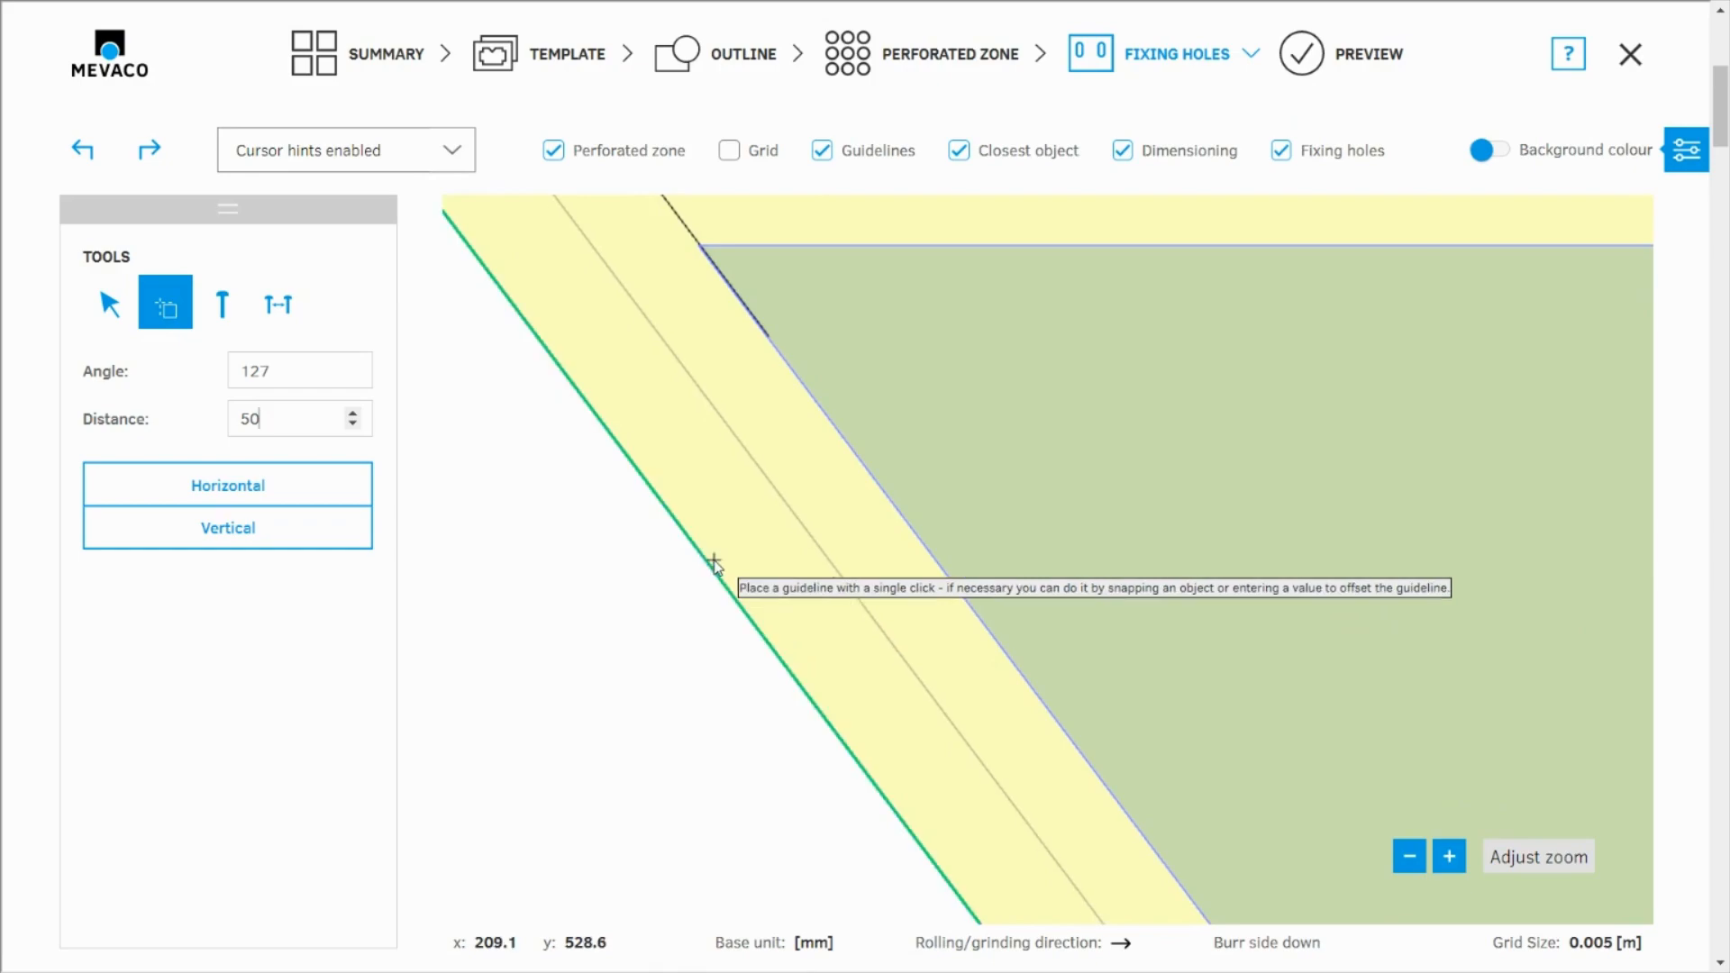
left_click(709, 568)
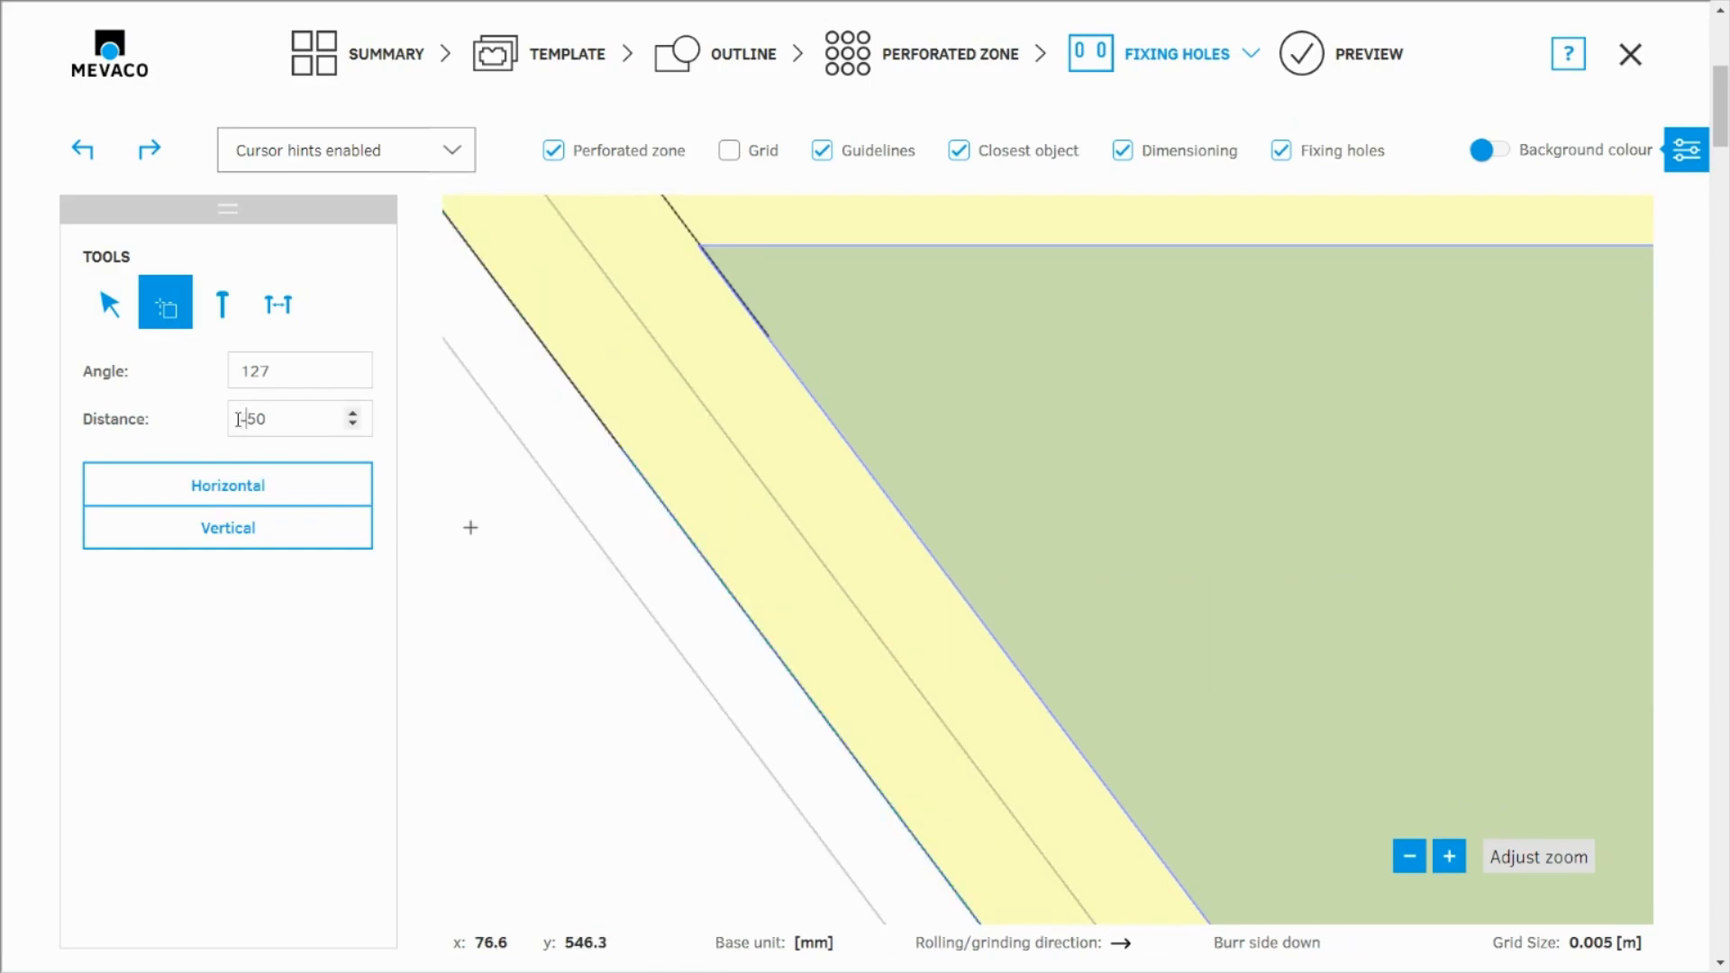
Place a second guideline at 127 degrees, offset 50 mm inward from the rhomboid's right slanted edge
scroll(590, 540, "down", 5)
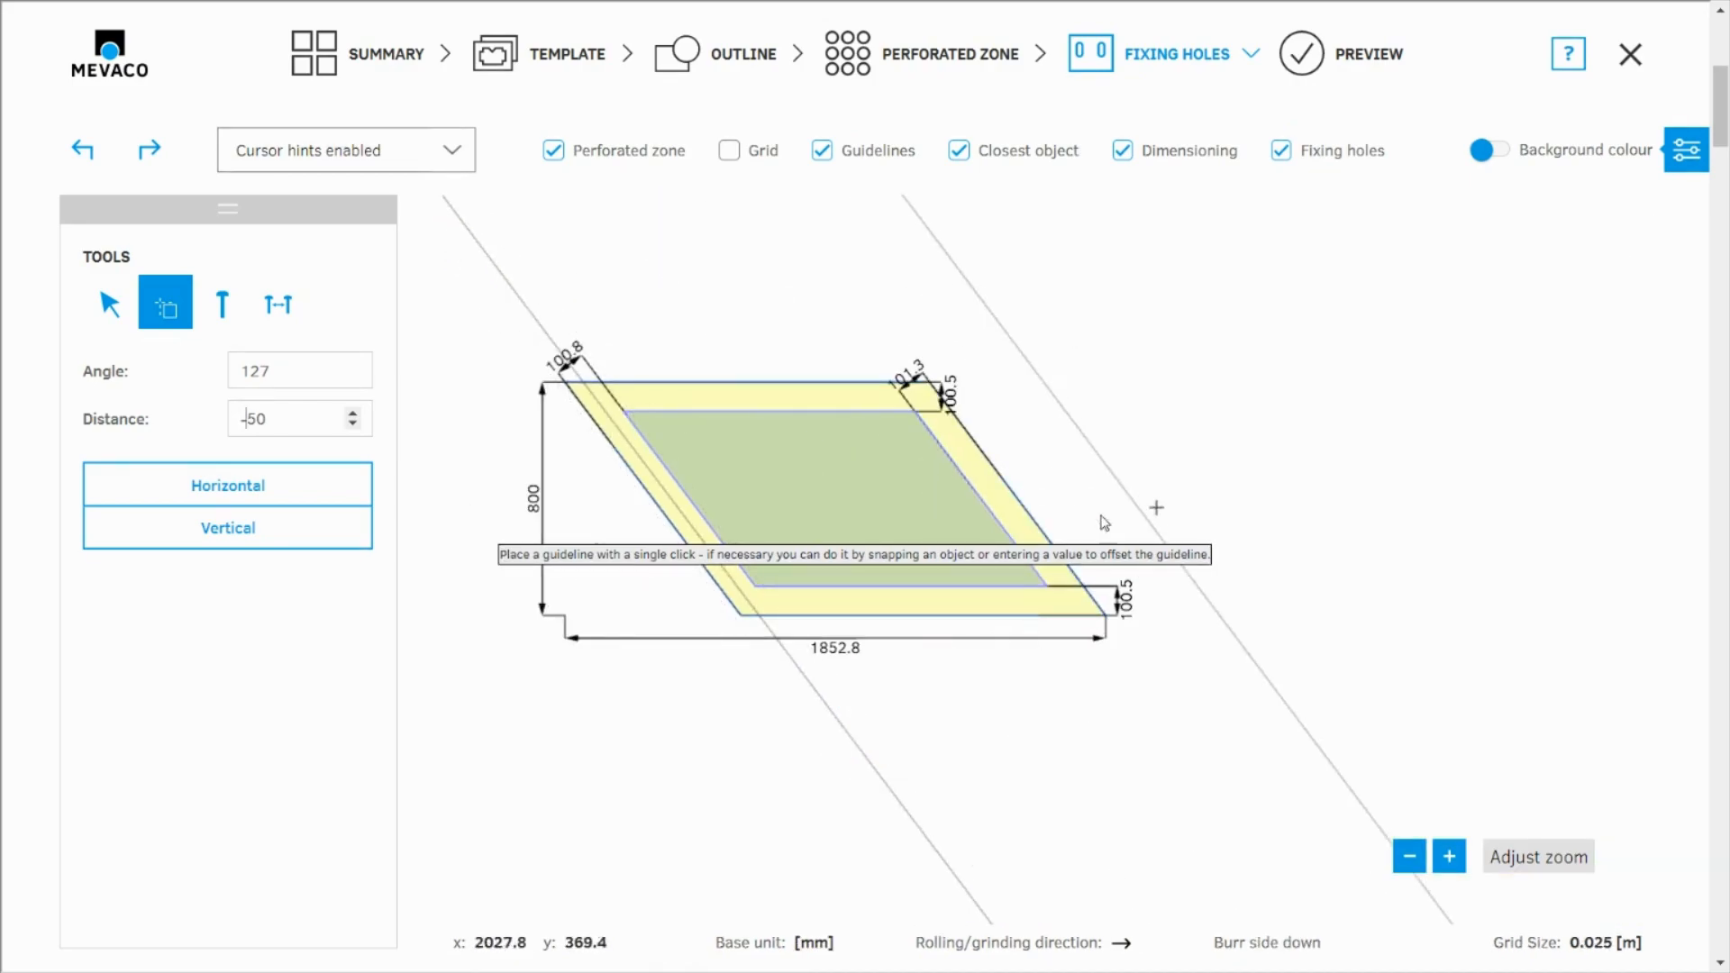
scroll(1007, 509, "up", 5)
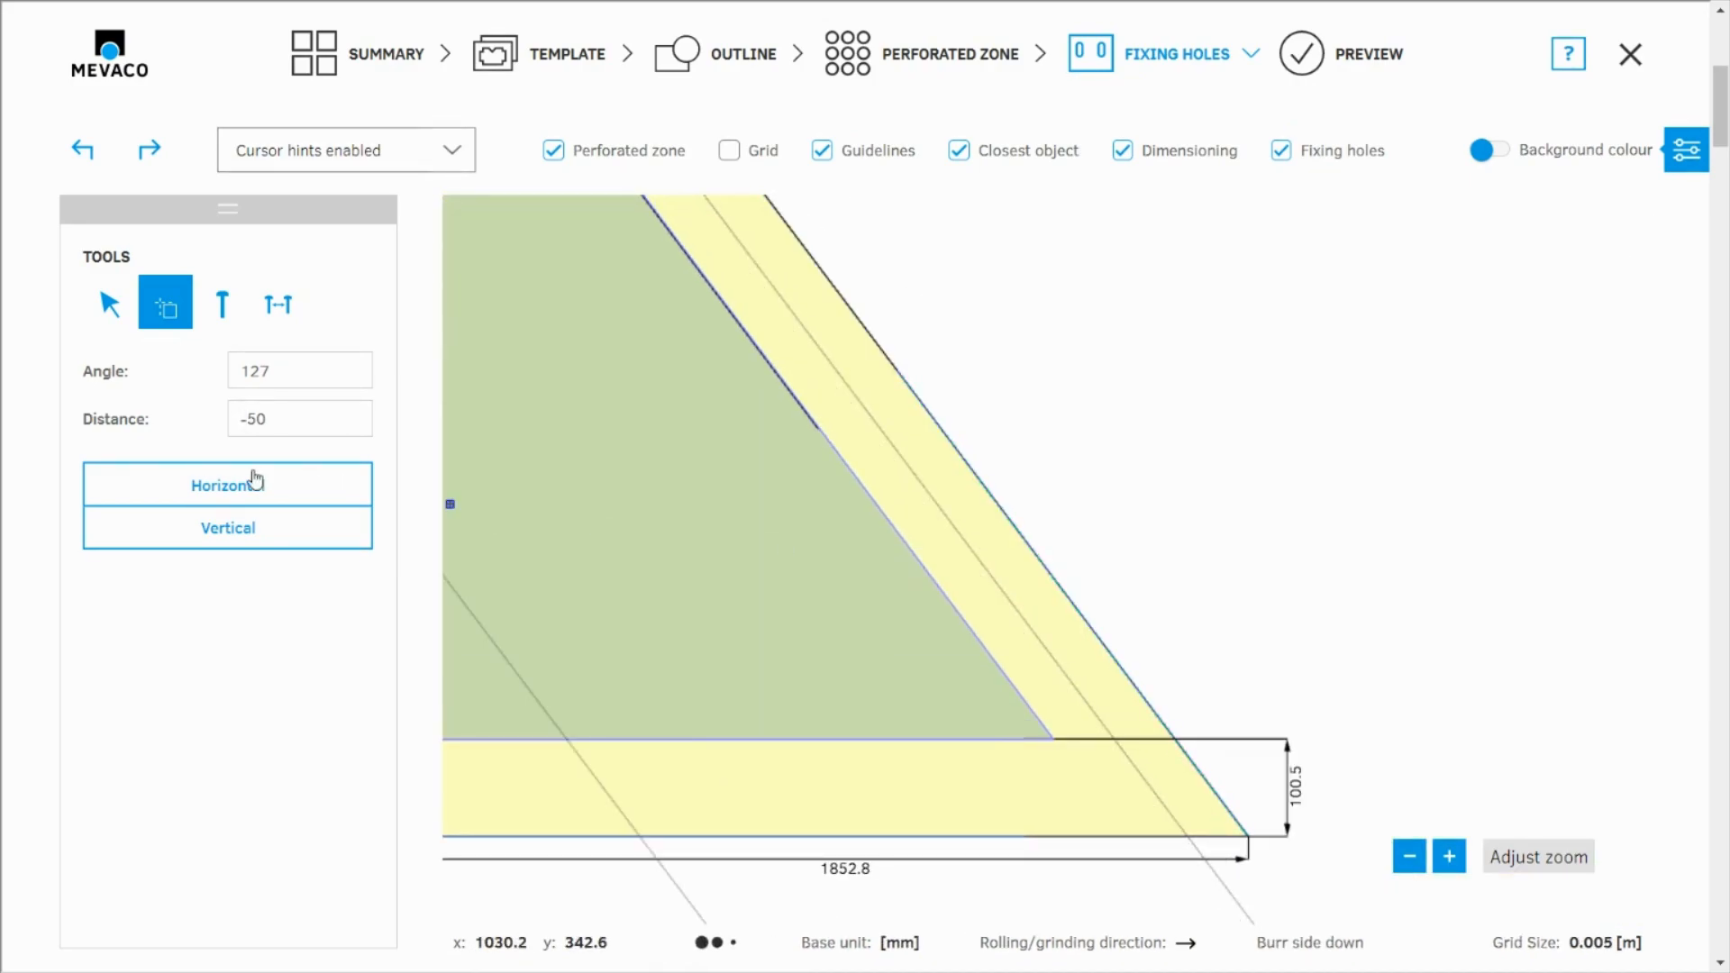
left_click(223, 307)
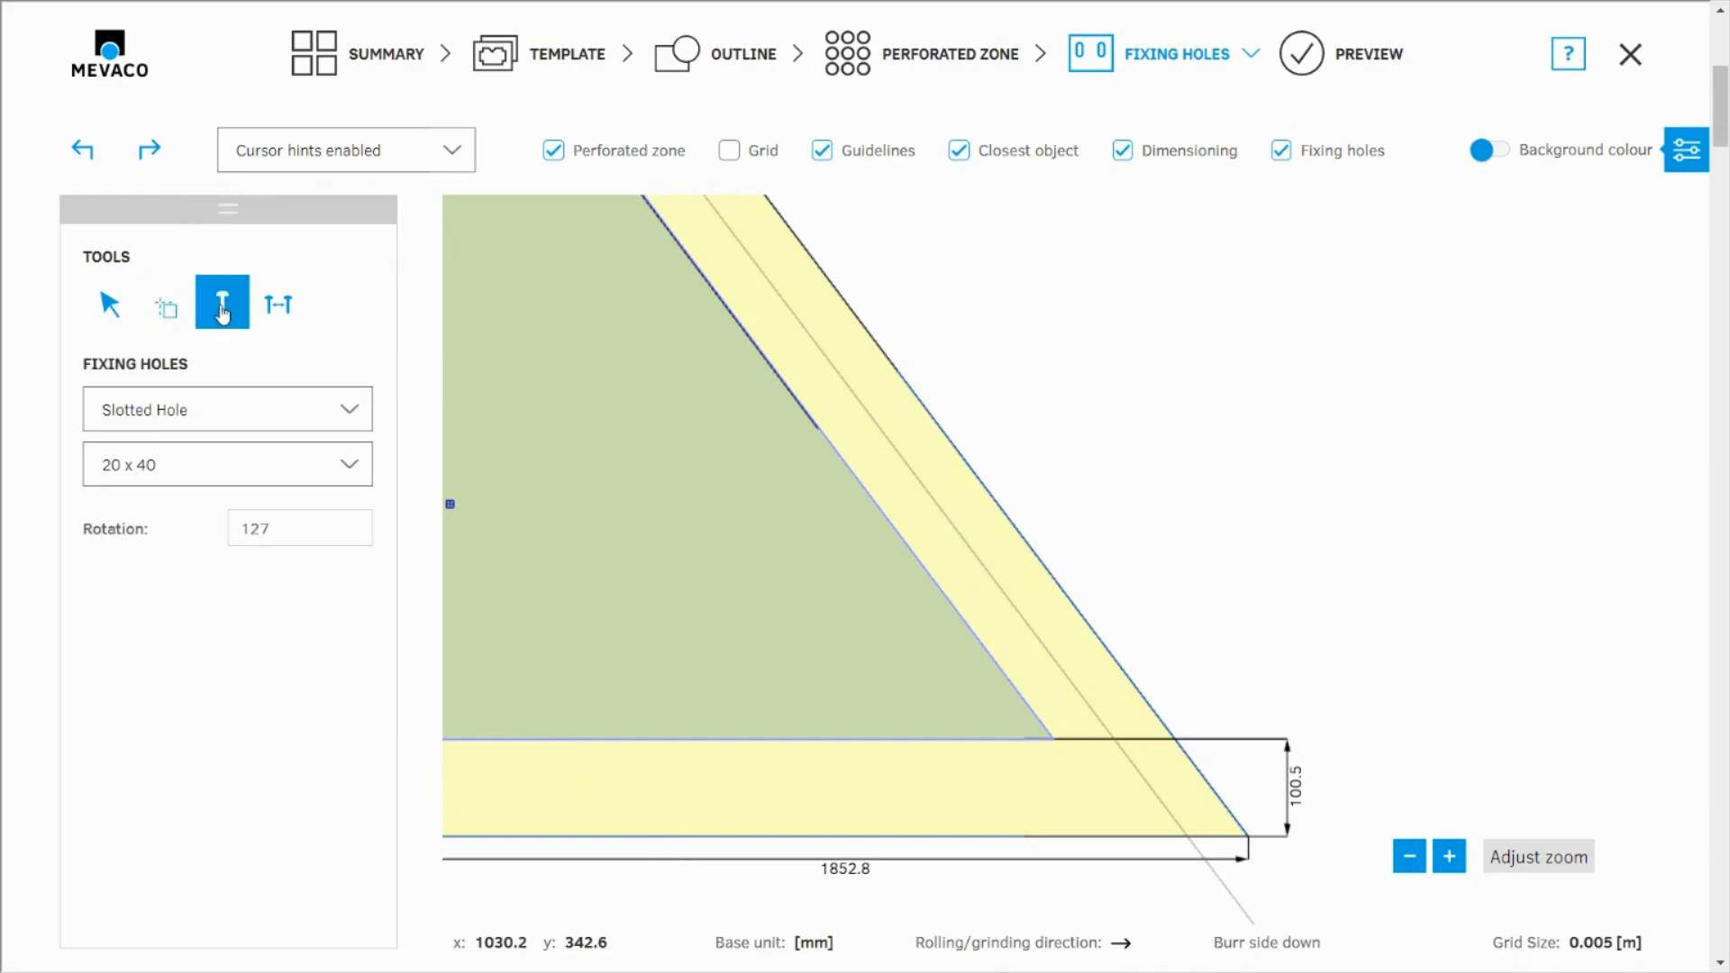
Place a horizontal guideline 200 mm below the rhomboid's upper edge, using a distance of 200
left_click(166, 310)
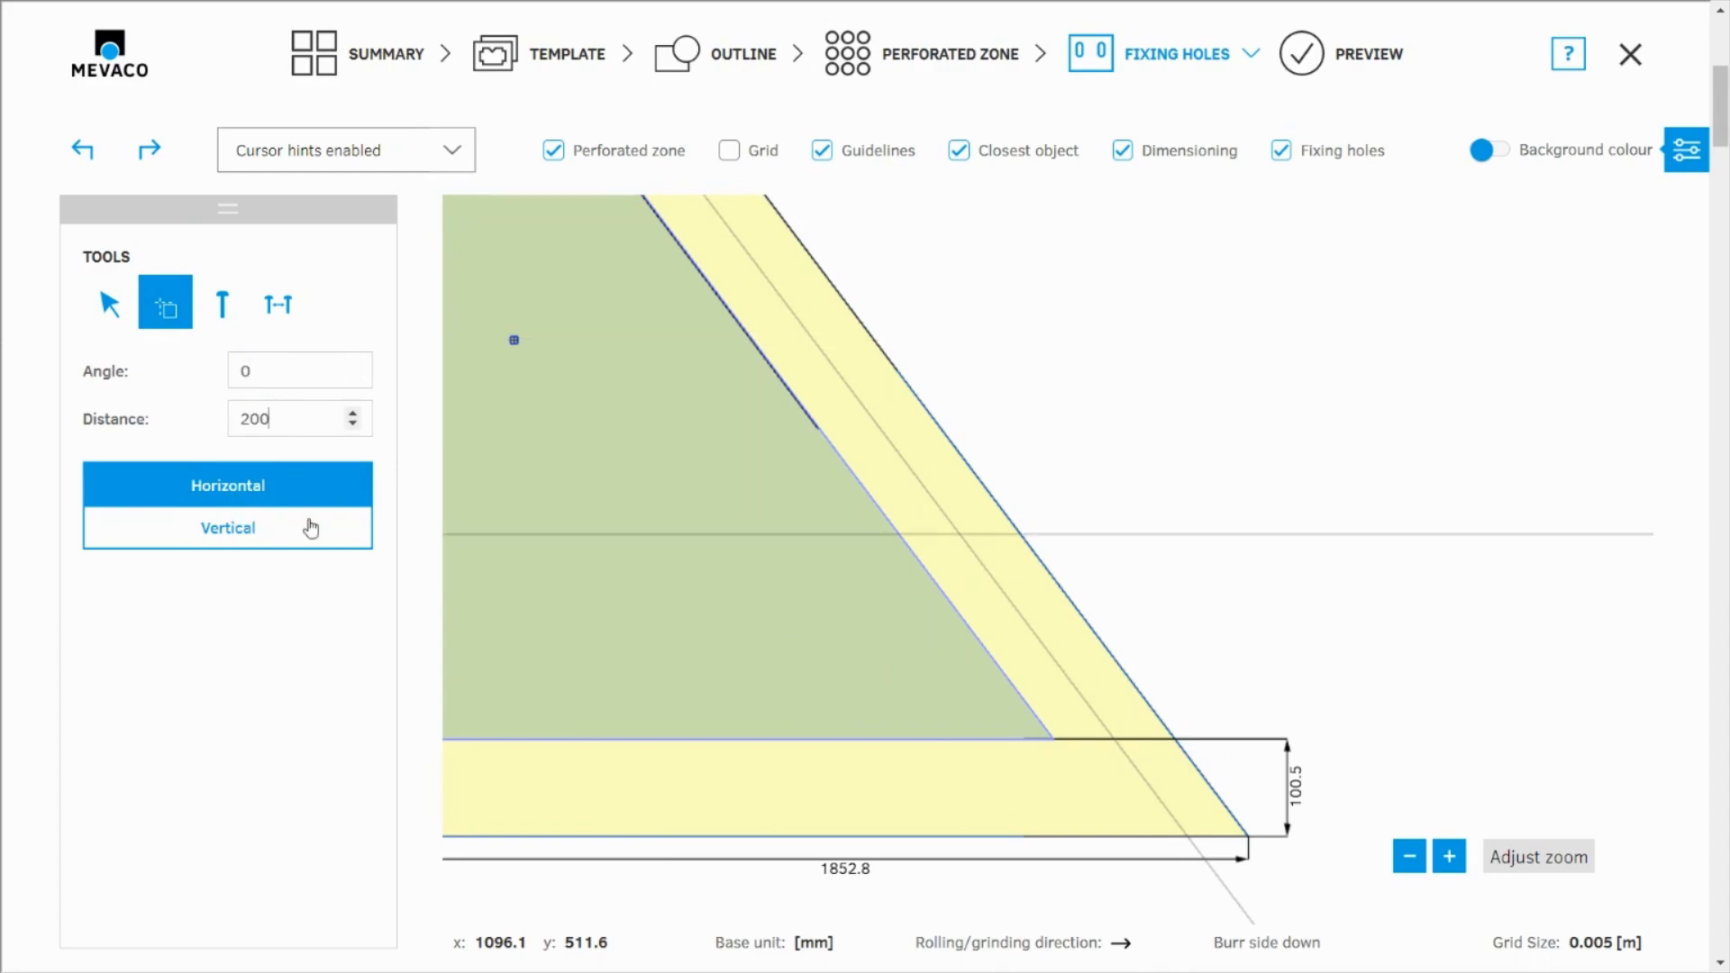
scroll(1147, 598, "down", 5)
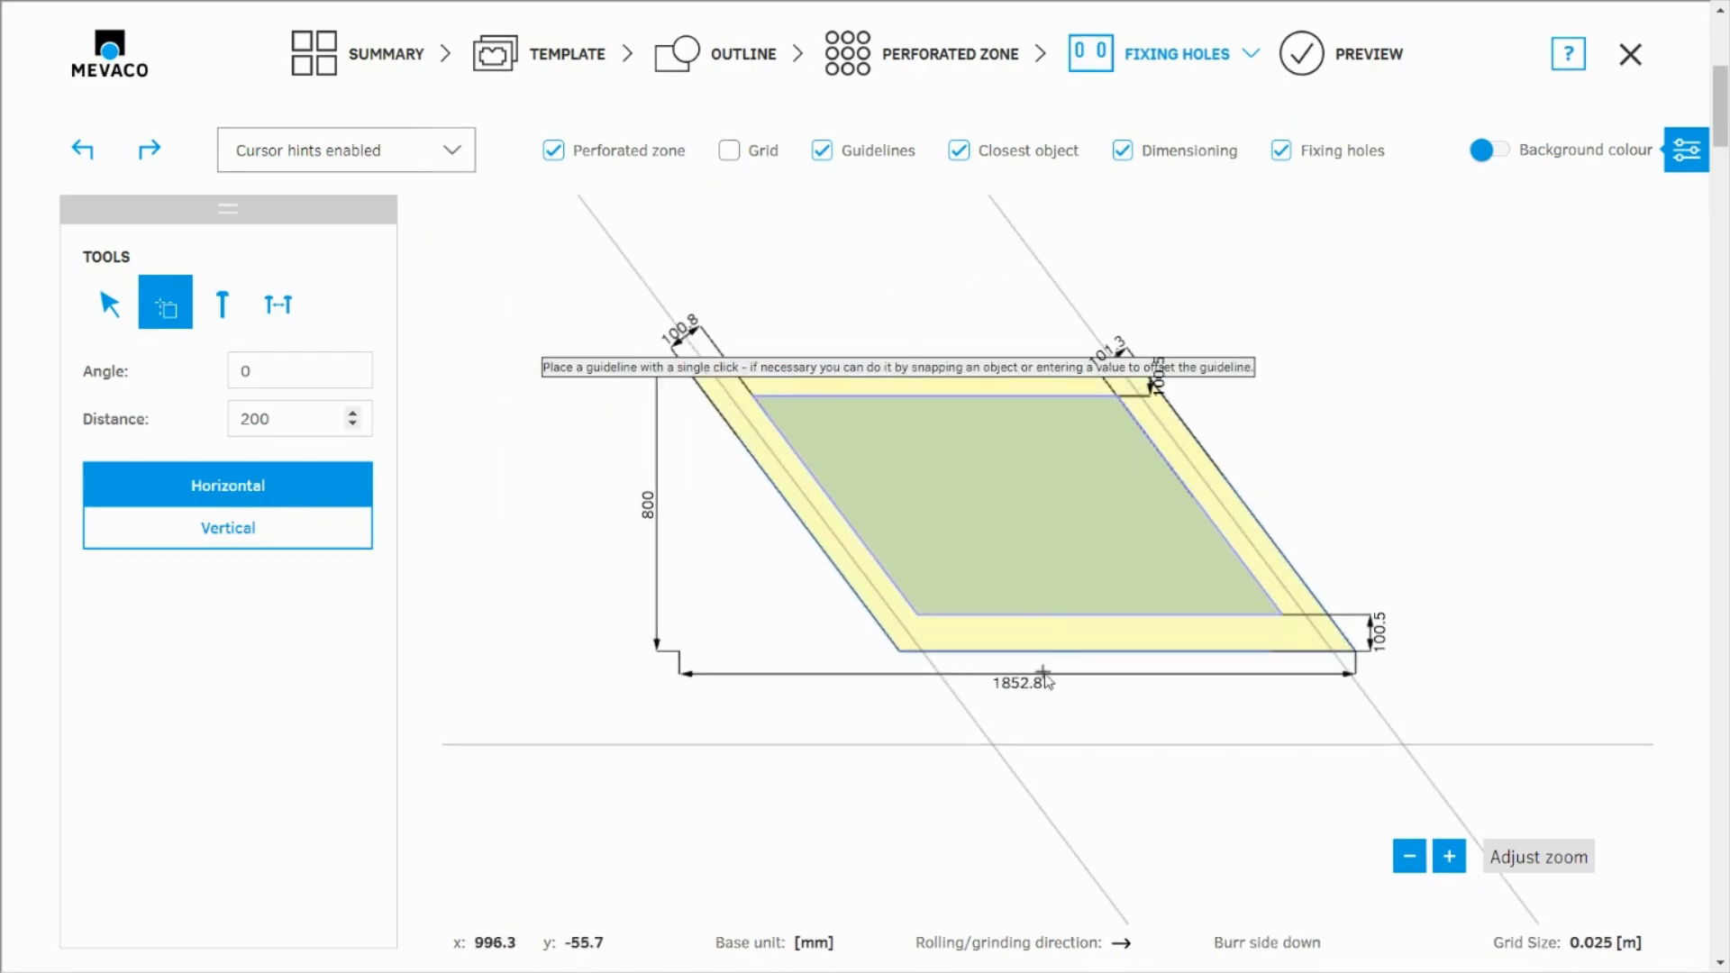
scroll(907, 462, "up", 3)
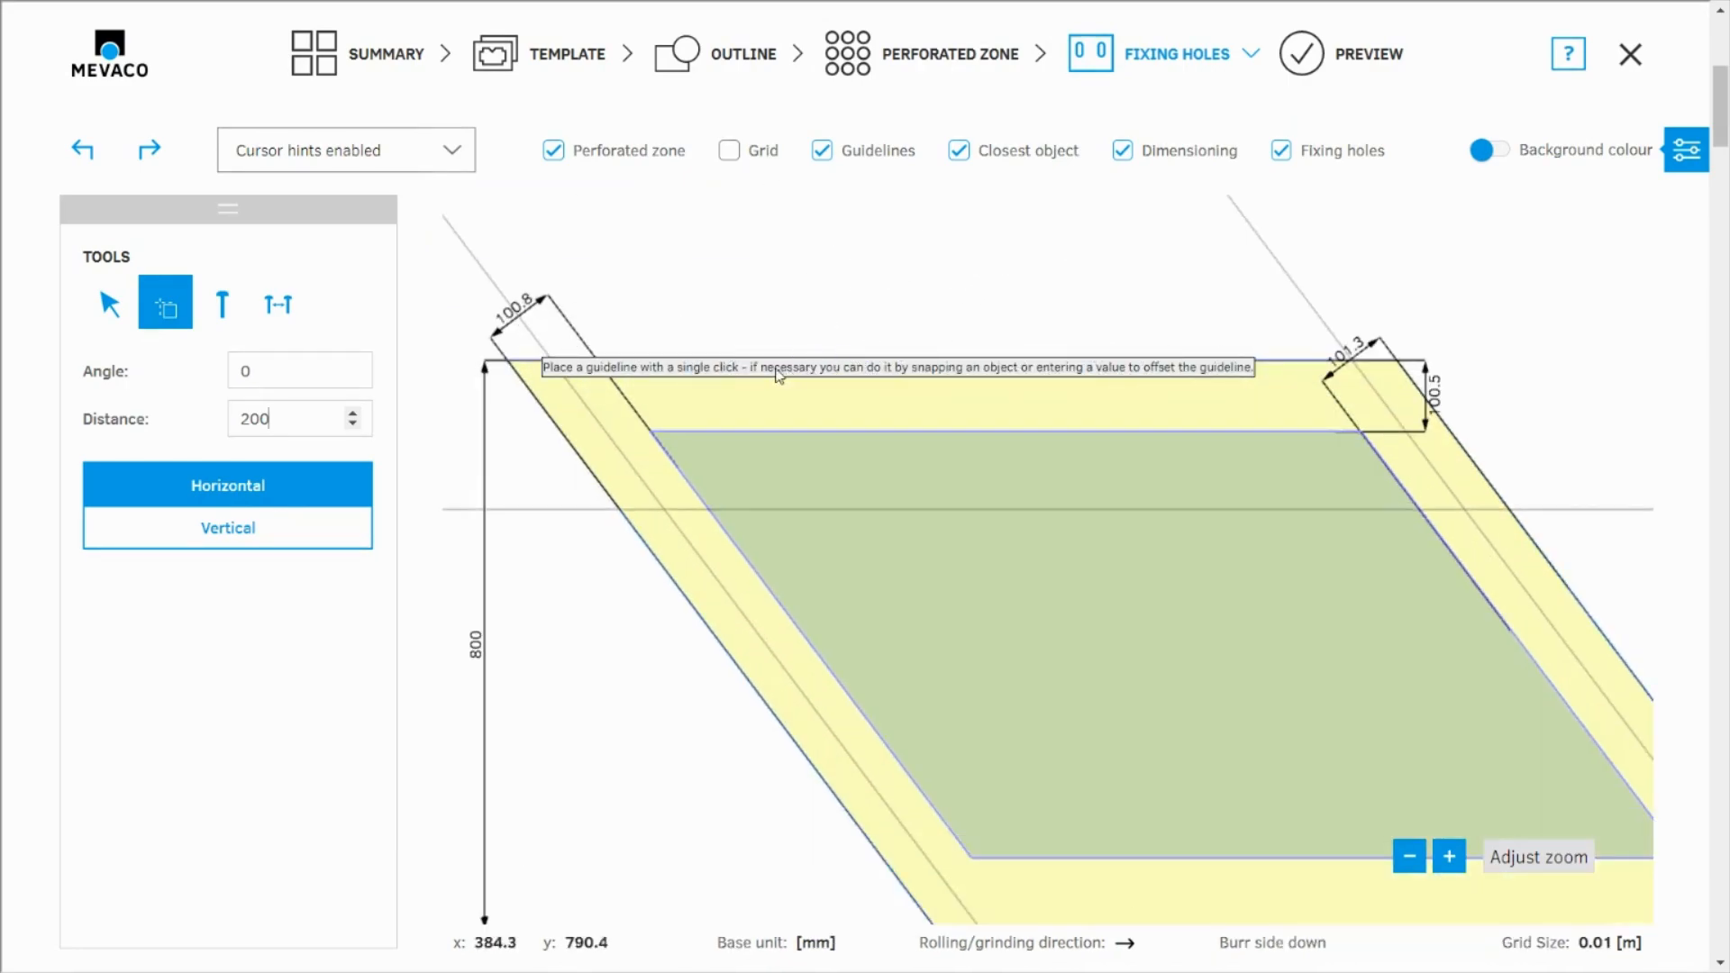
left_click(541, 364)
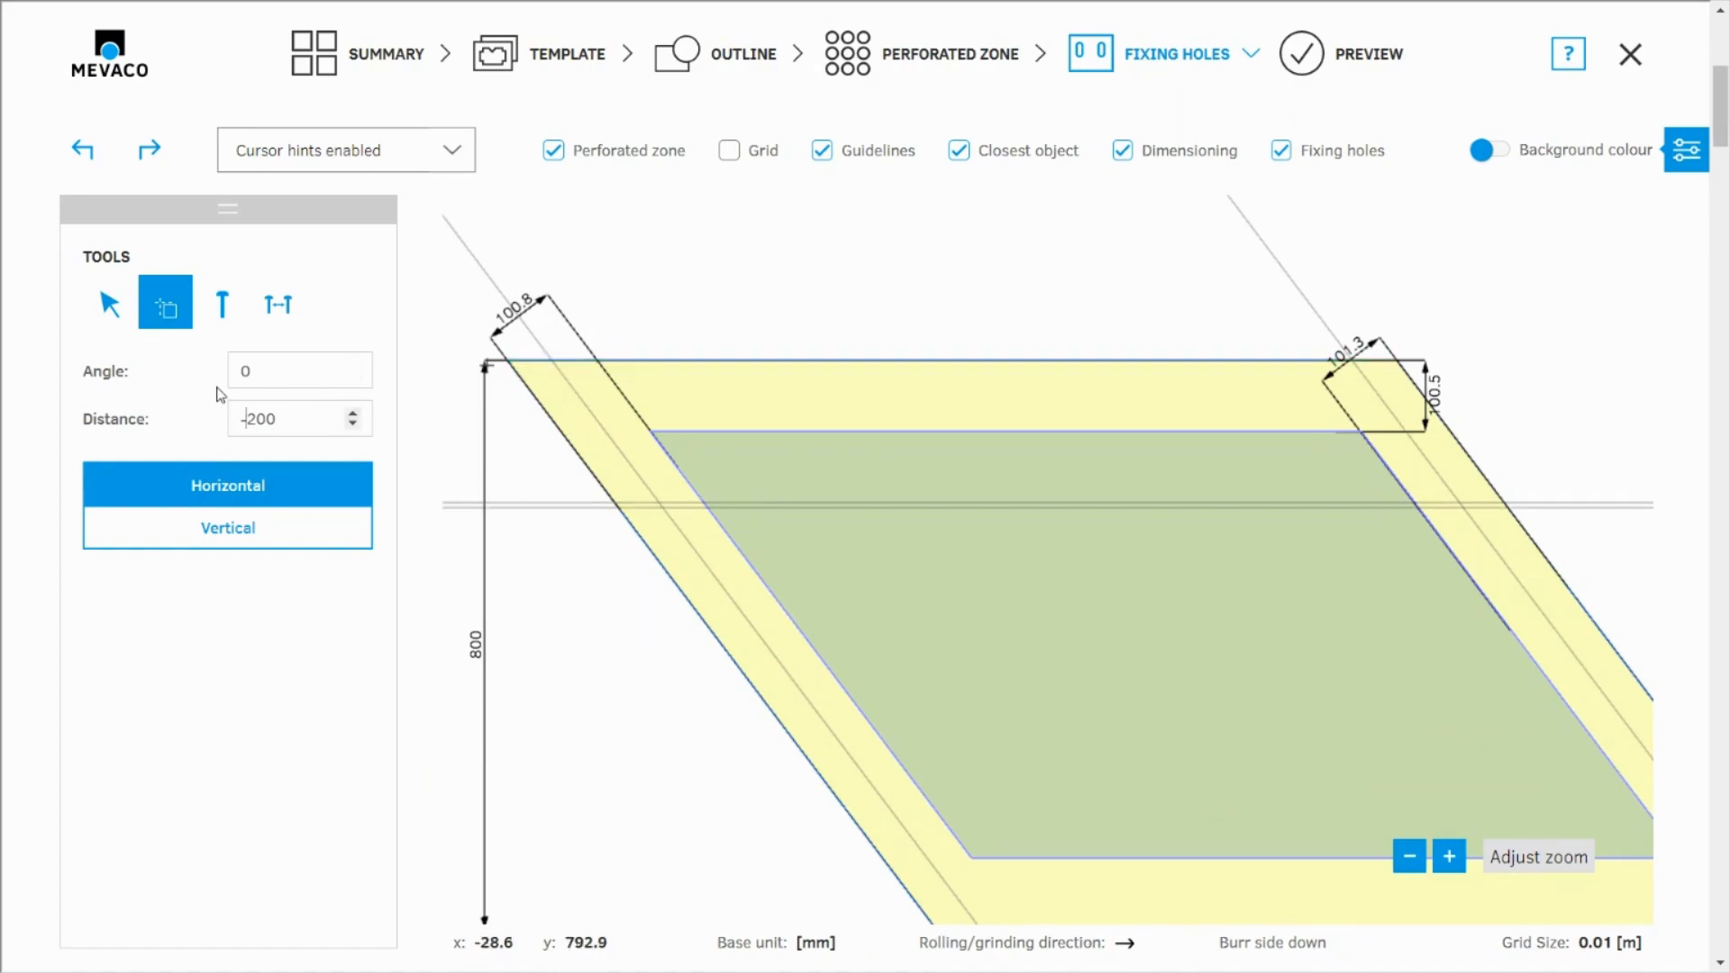
Place another horizontal guideline 200 mm above the rhomboid's lower edge, using a distance of -200
scroll(667, 270, "down", 2)
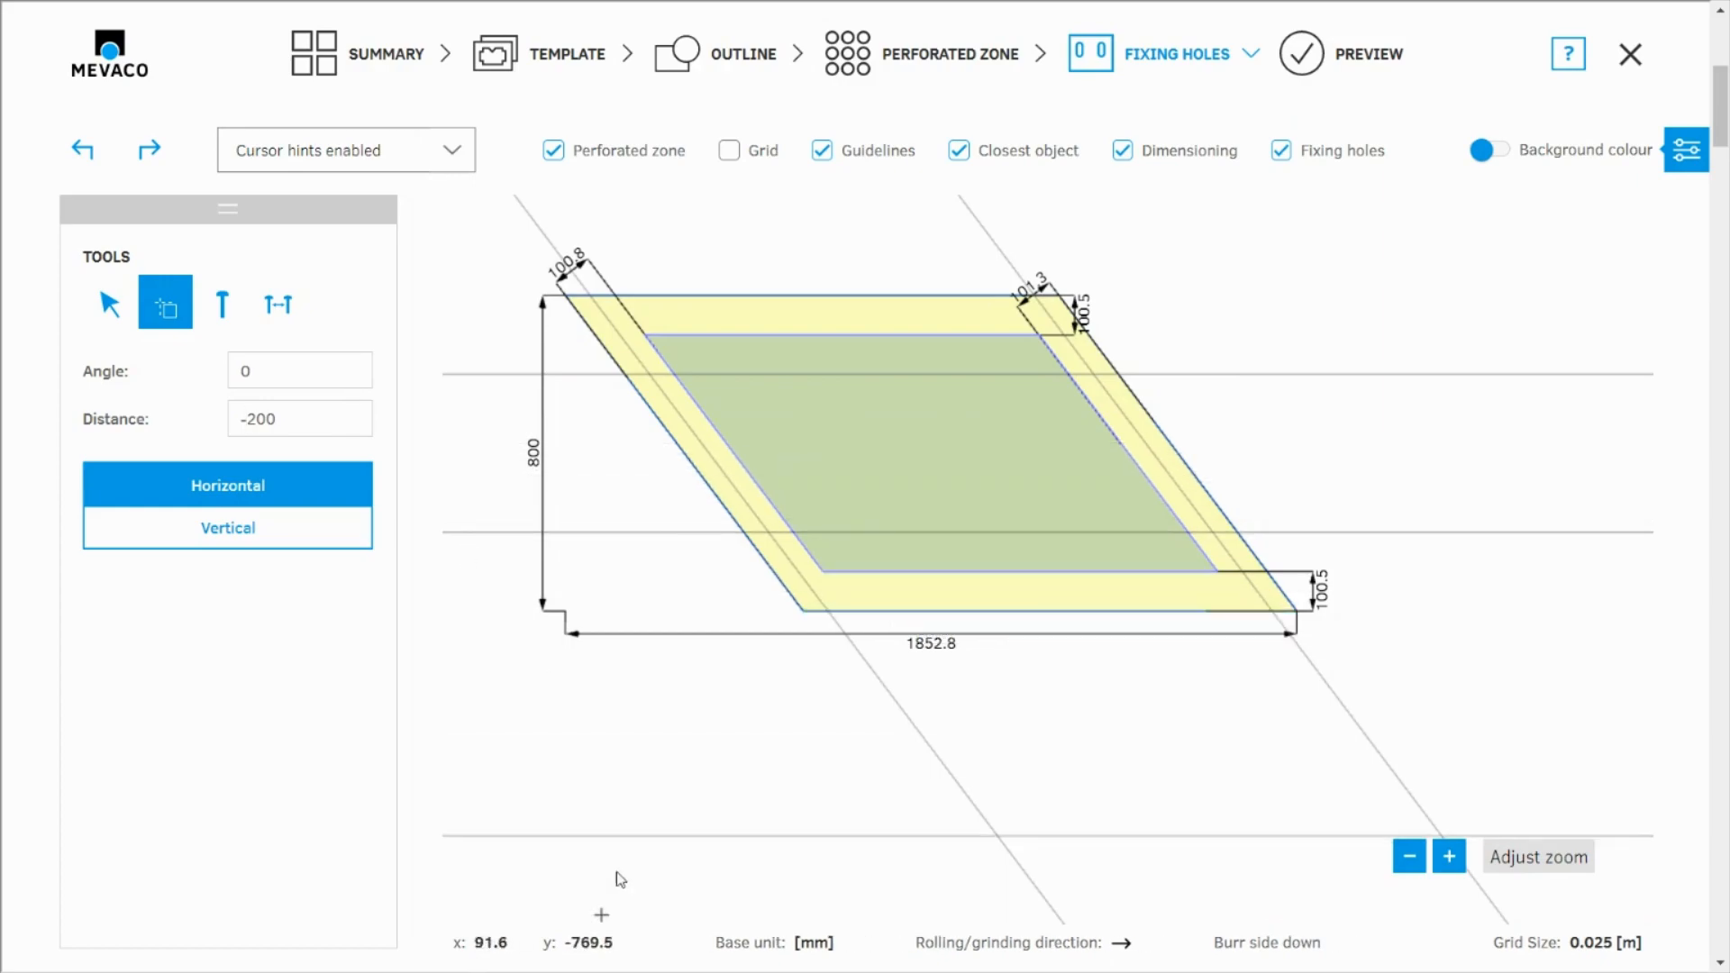
scroll(638, 348, "up", 2)
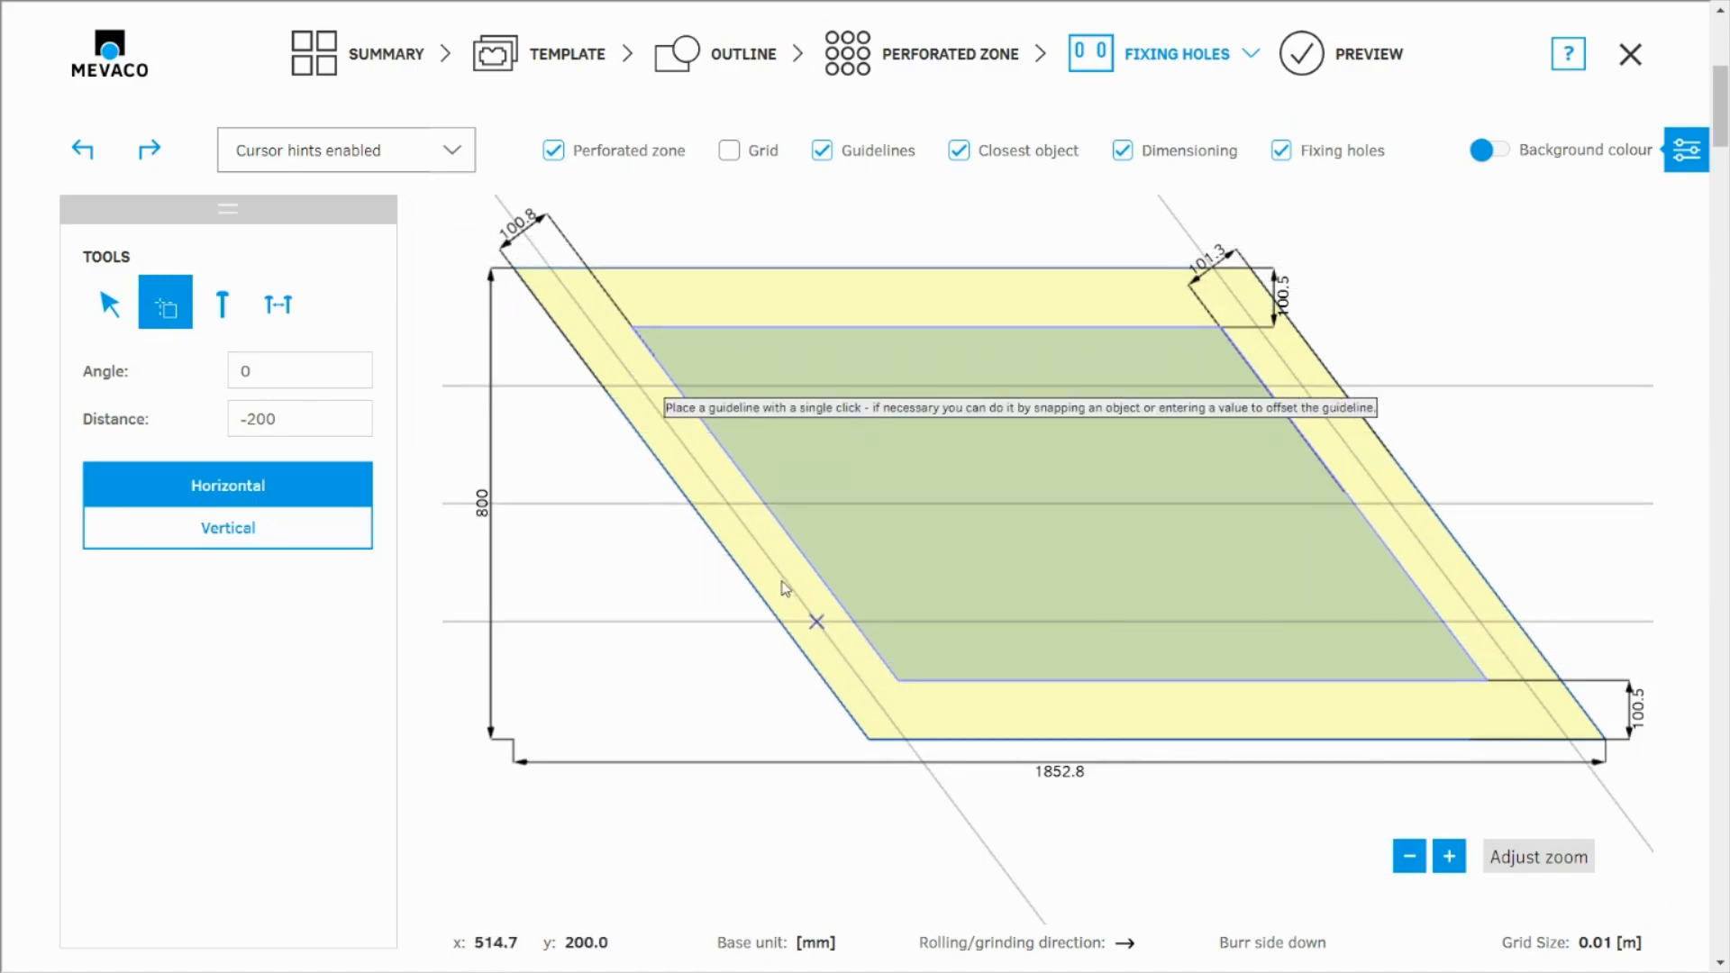
Place 20 x 40 slotted holes rotated 127 degrees where the left slanted guideline crosses the upper and lower horizontal guidelines
left_click(223, 307)
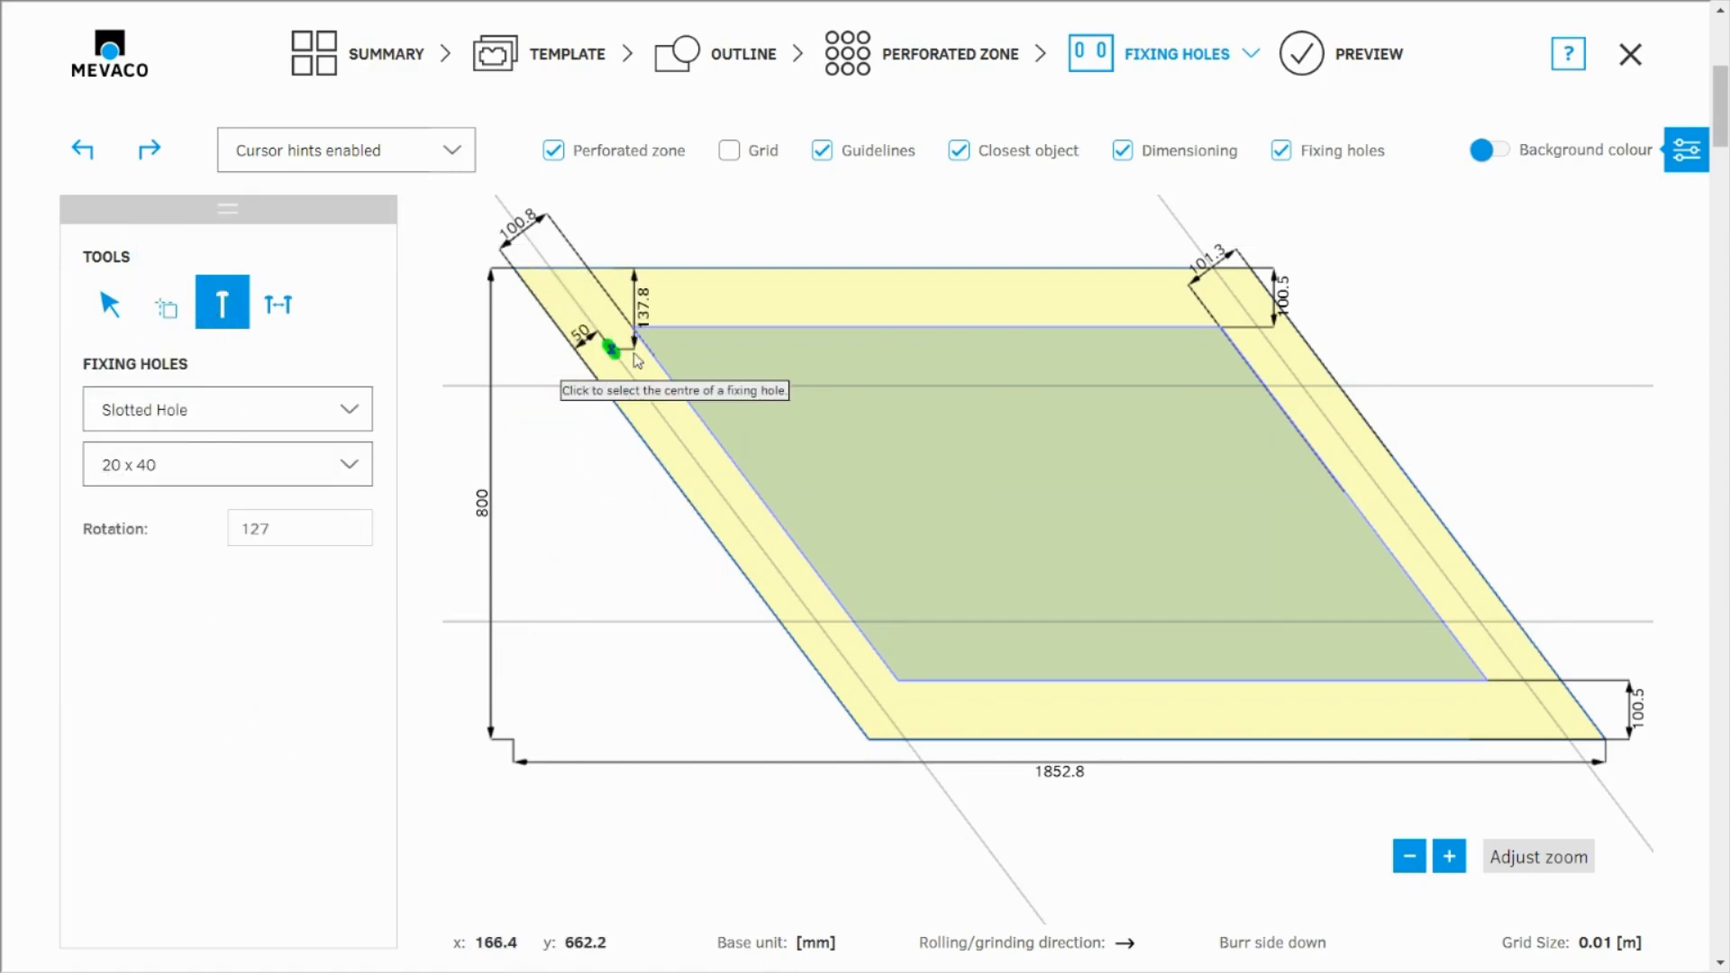
scroll(619, 410, "up", 5)
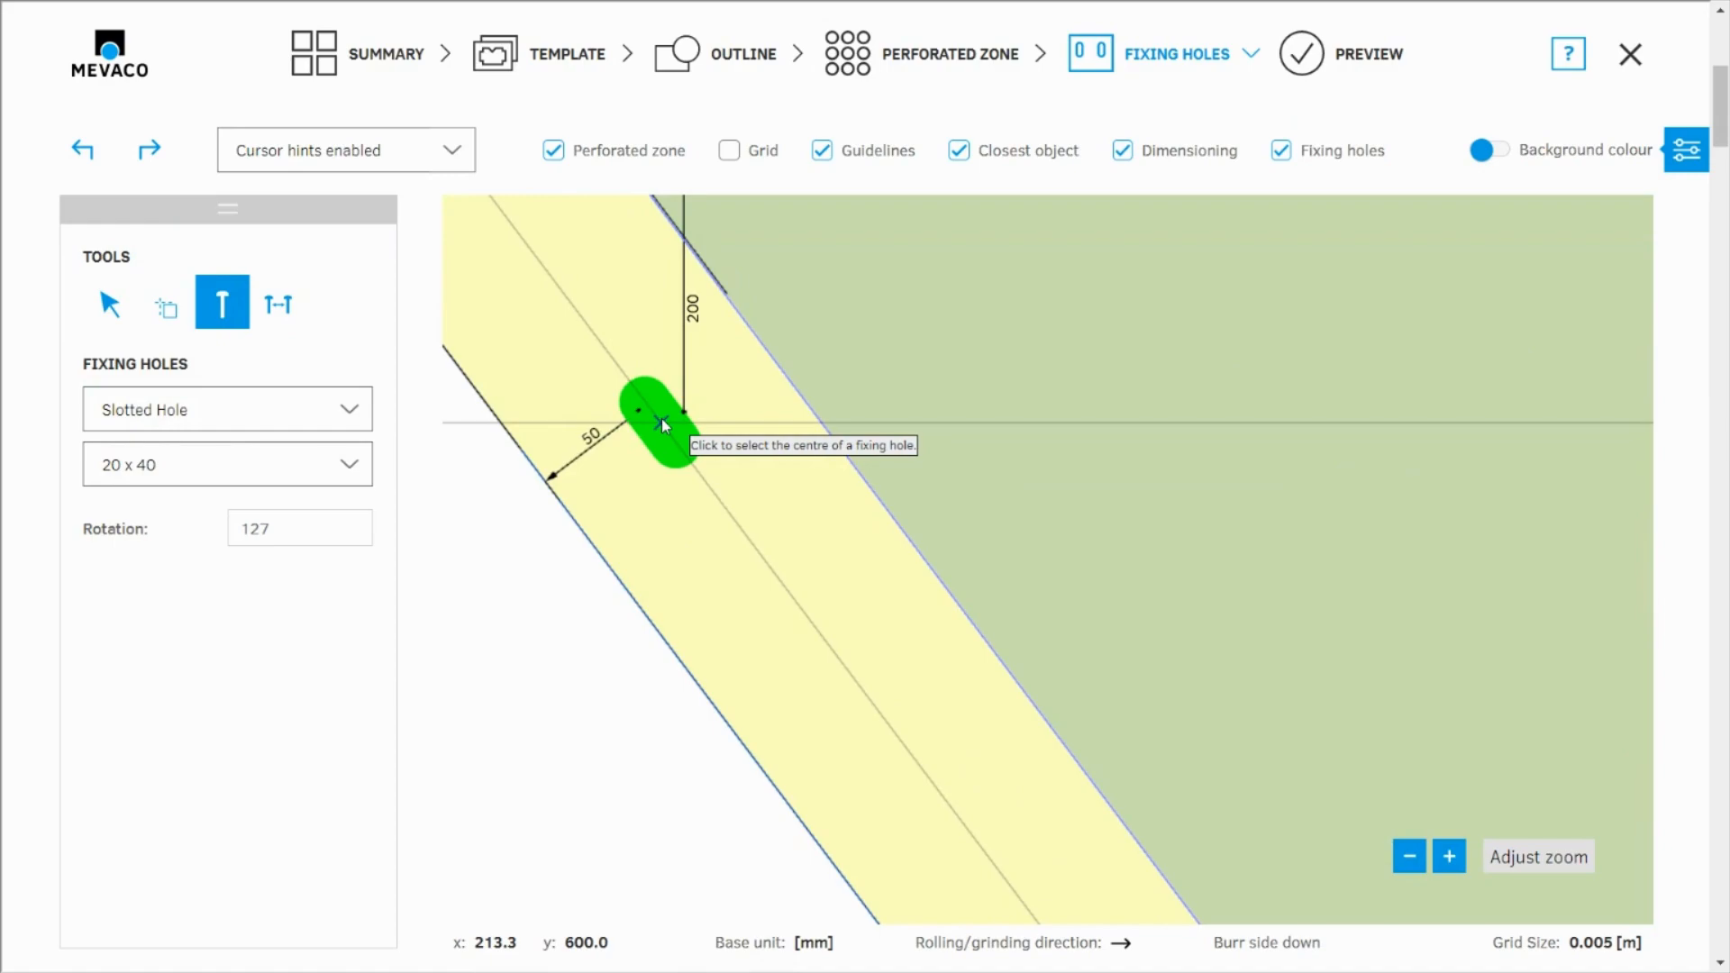
left_click(662, 420)
scroll(604, 392, "down", 5)
scroll(715, 658, "up", 5)
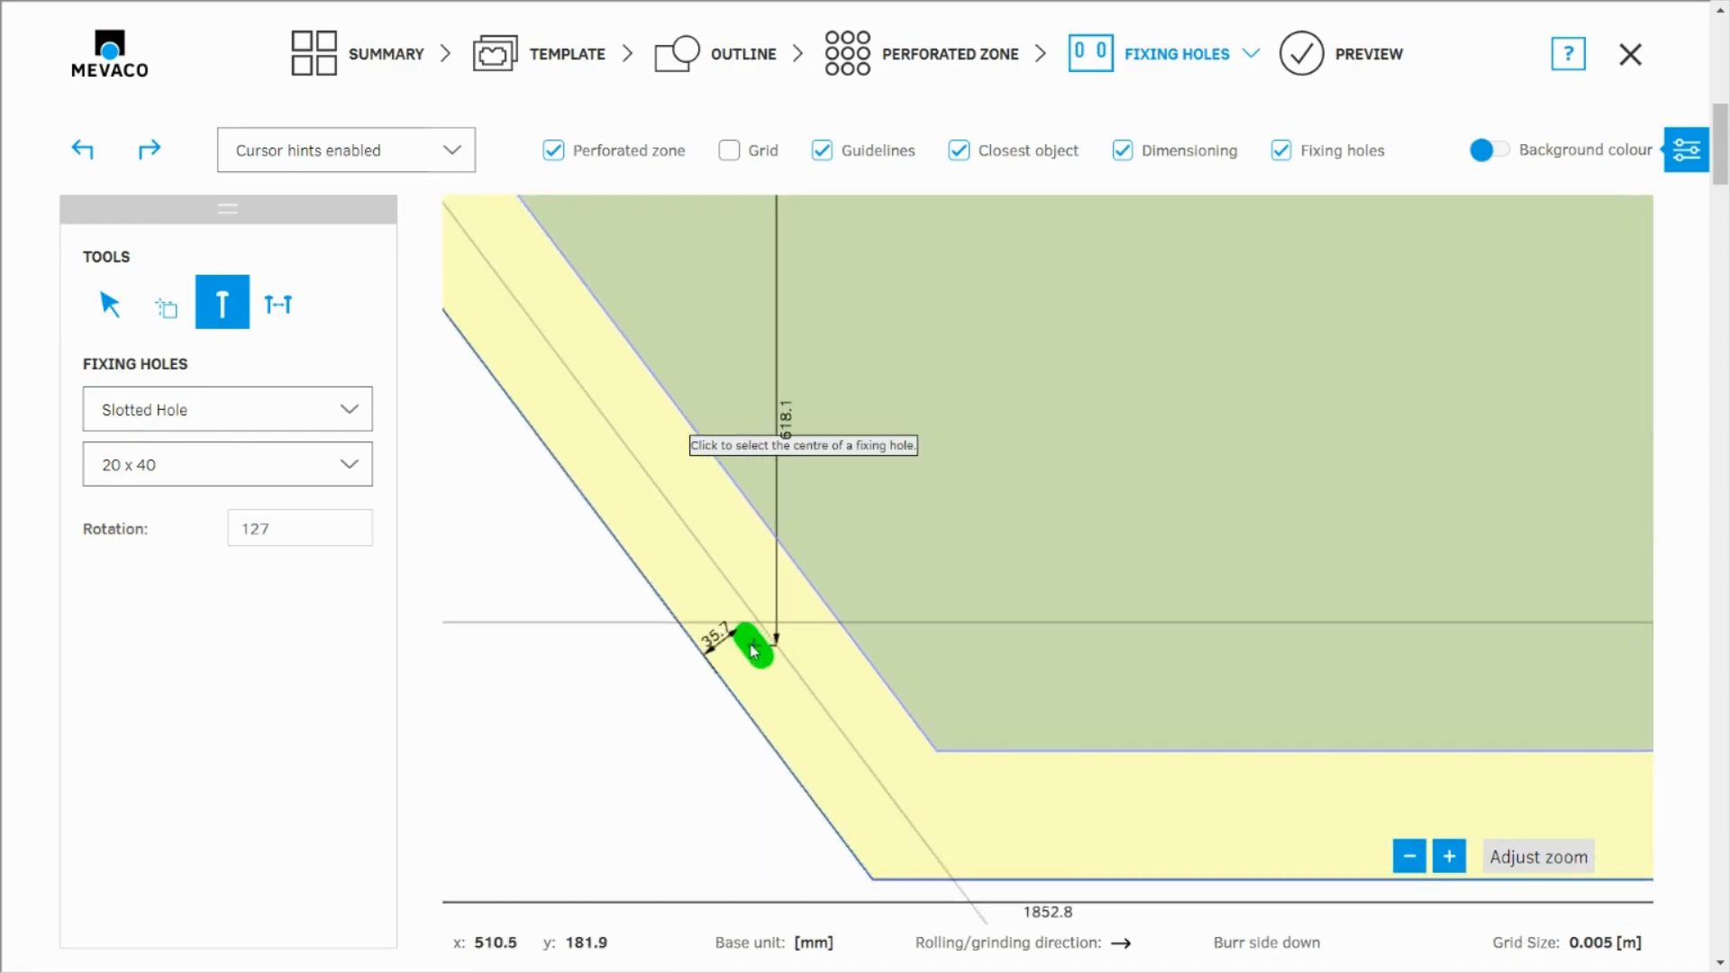
left_click(765, 613)
scroll(615, 655, "down", 5)
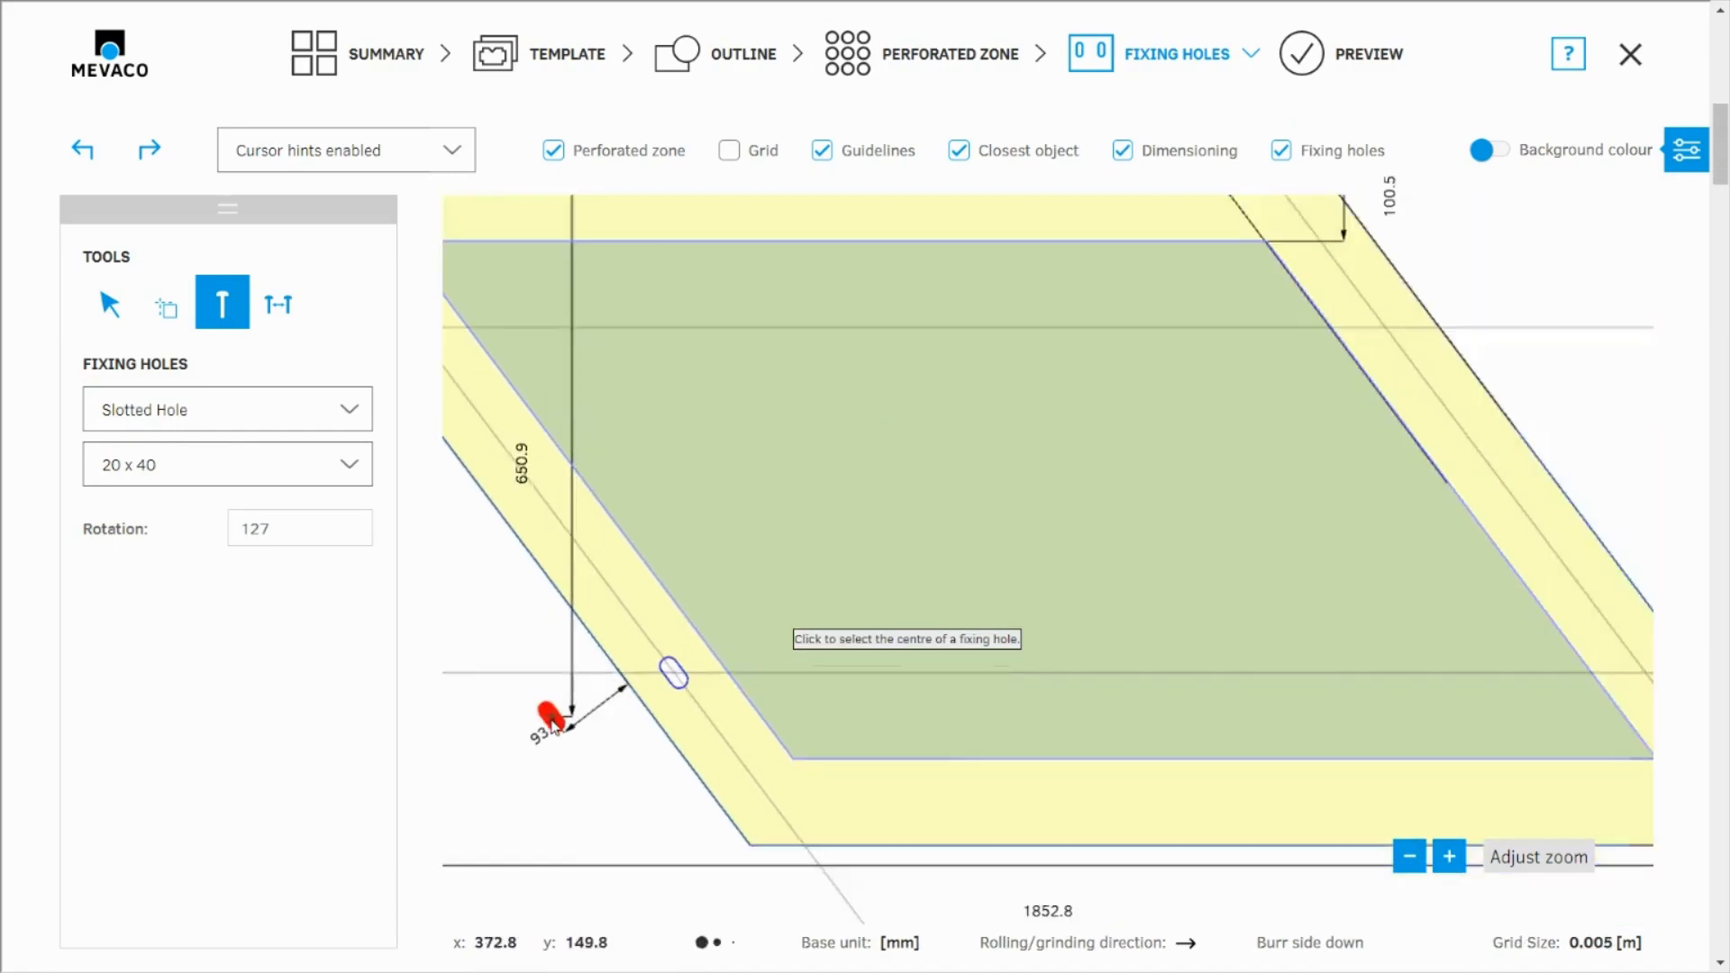
Place two more slotted holes on the right slanted guideline: one at the upper horizontal guideline, one about 100 mm above the lower edge
scroll(766, 523, "up", 5)
scroll(895, 674, "up", 5)
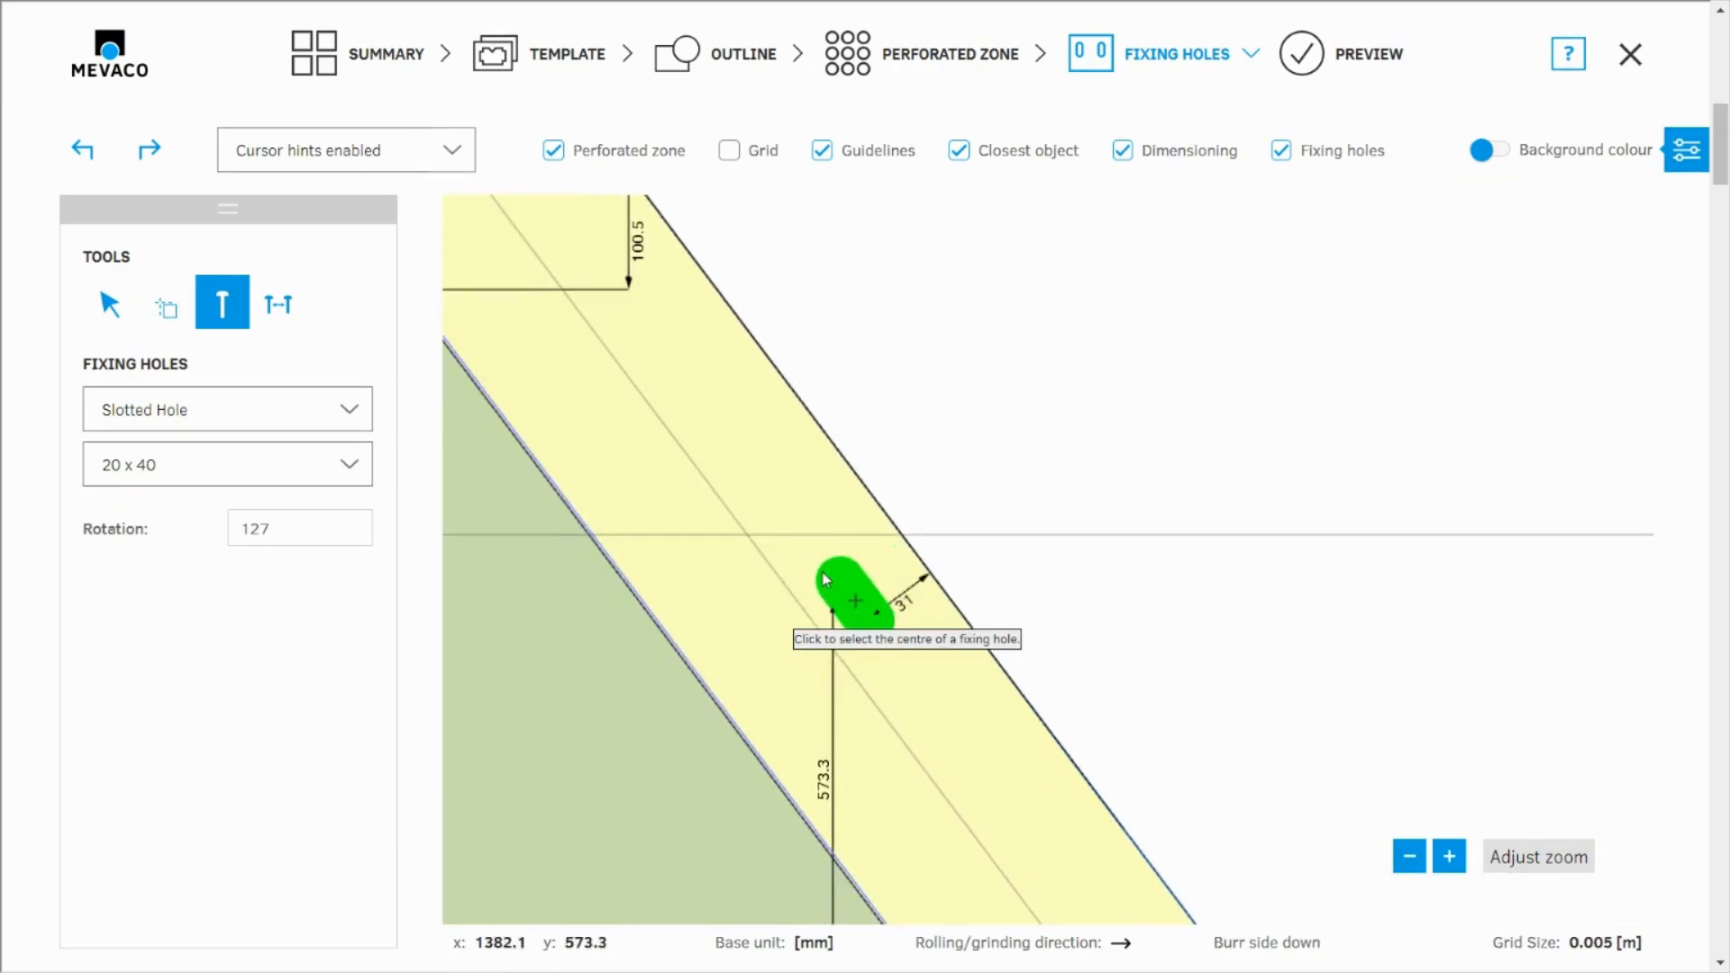
left_click(694, 517)
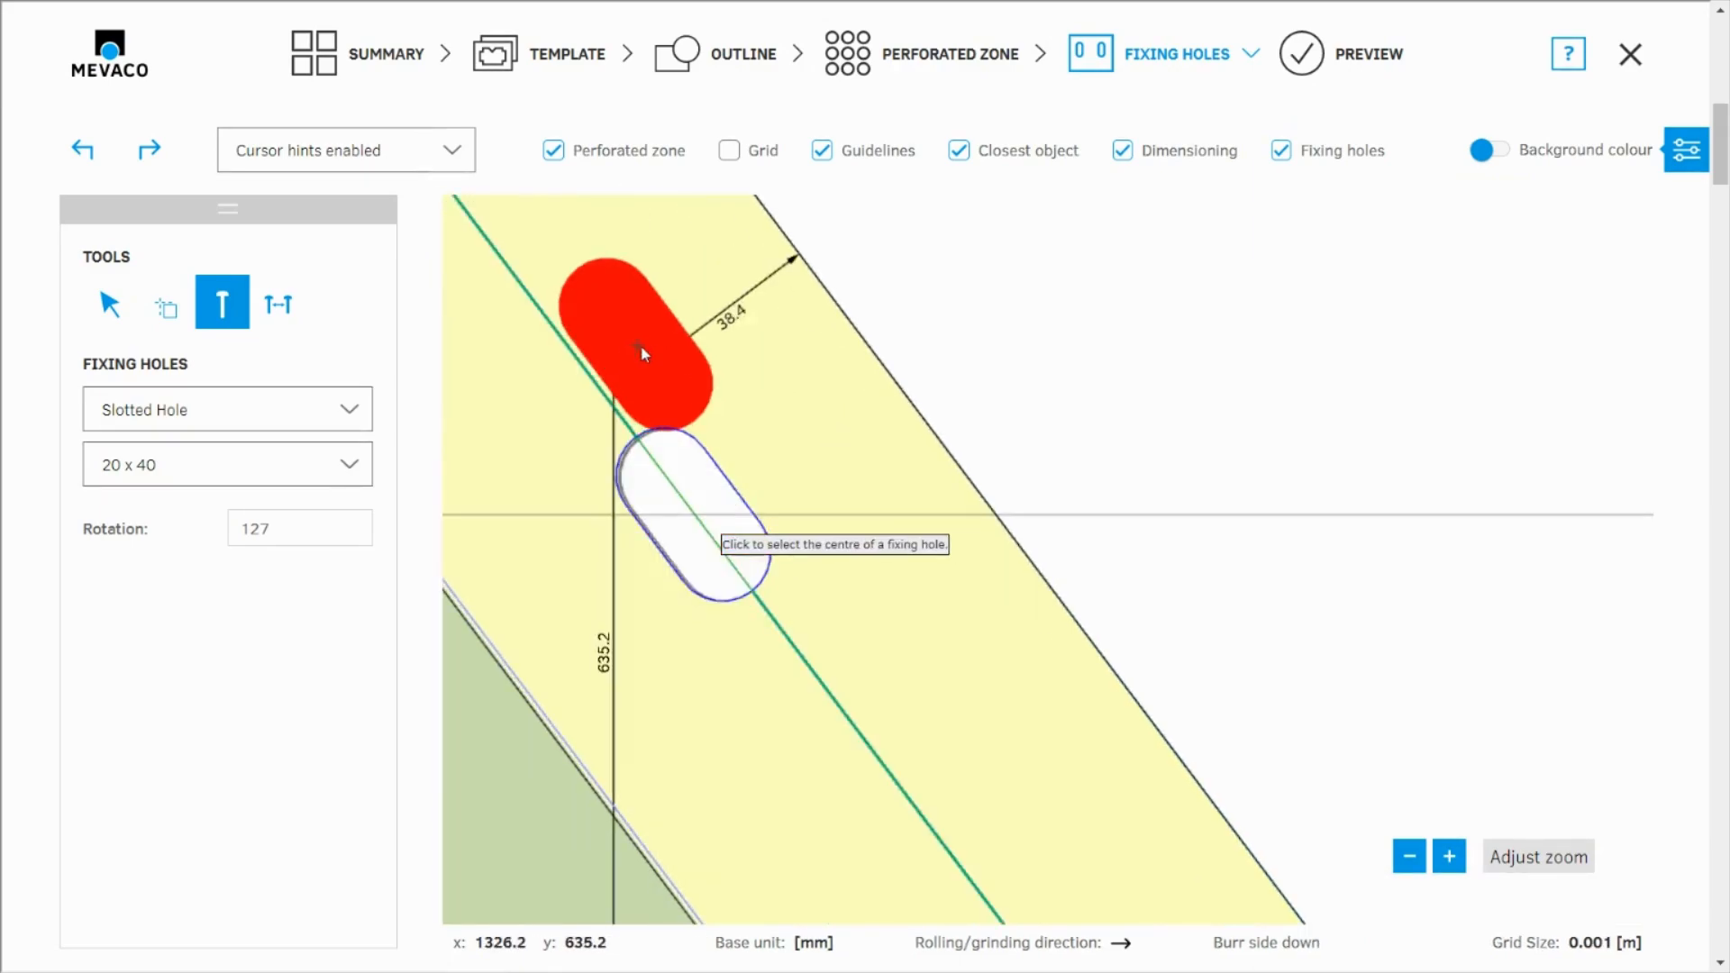
scroll(541, 289, "down", 5)
scroll(700, 507, "up", 2)
scroll(847, 759, "up", 2)
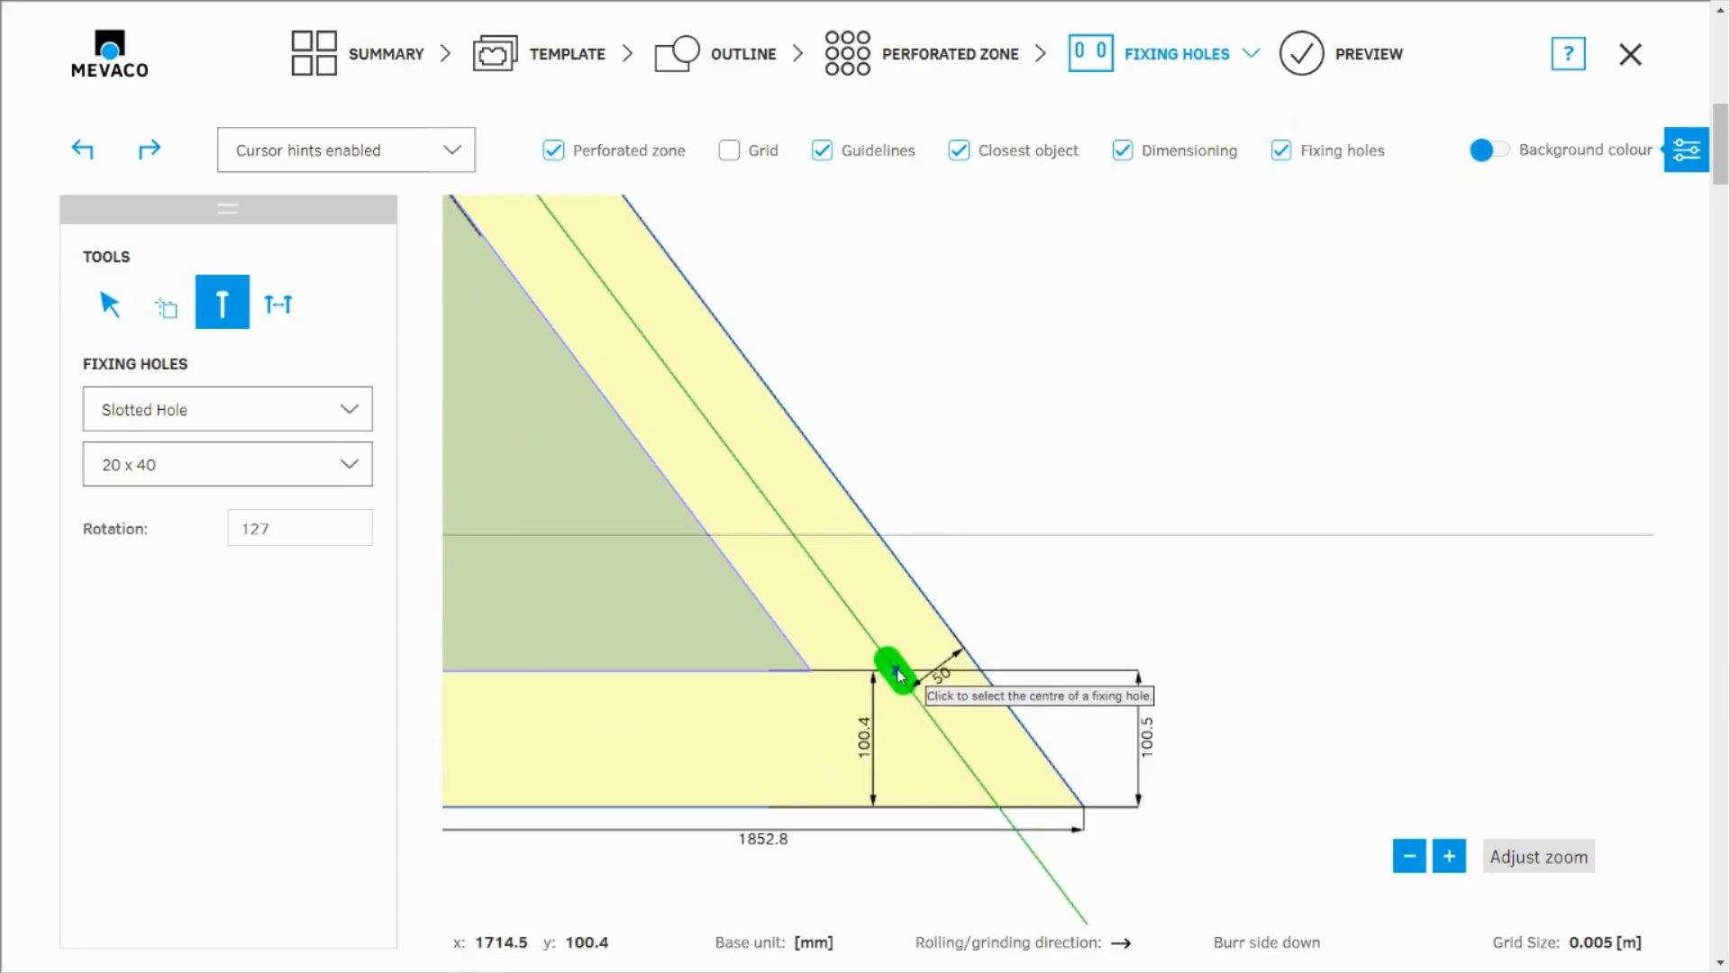
left_click(896, 670)
scroll(978, 483, "down", 2)
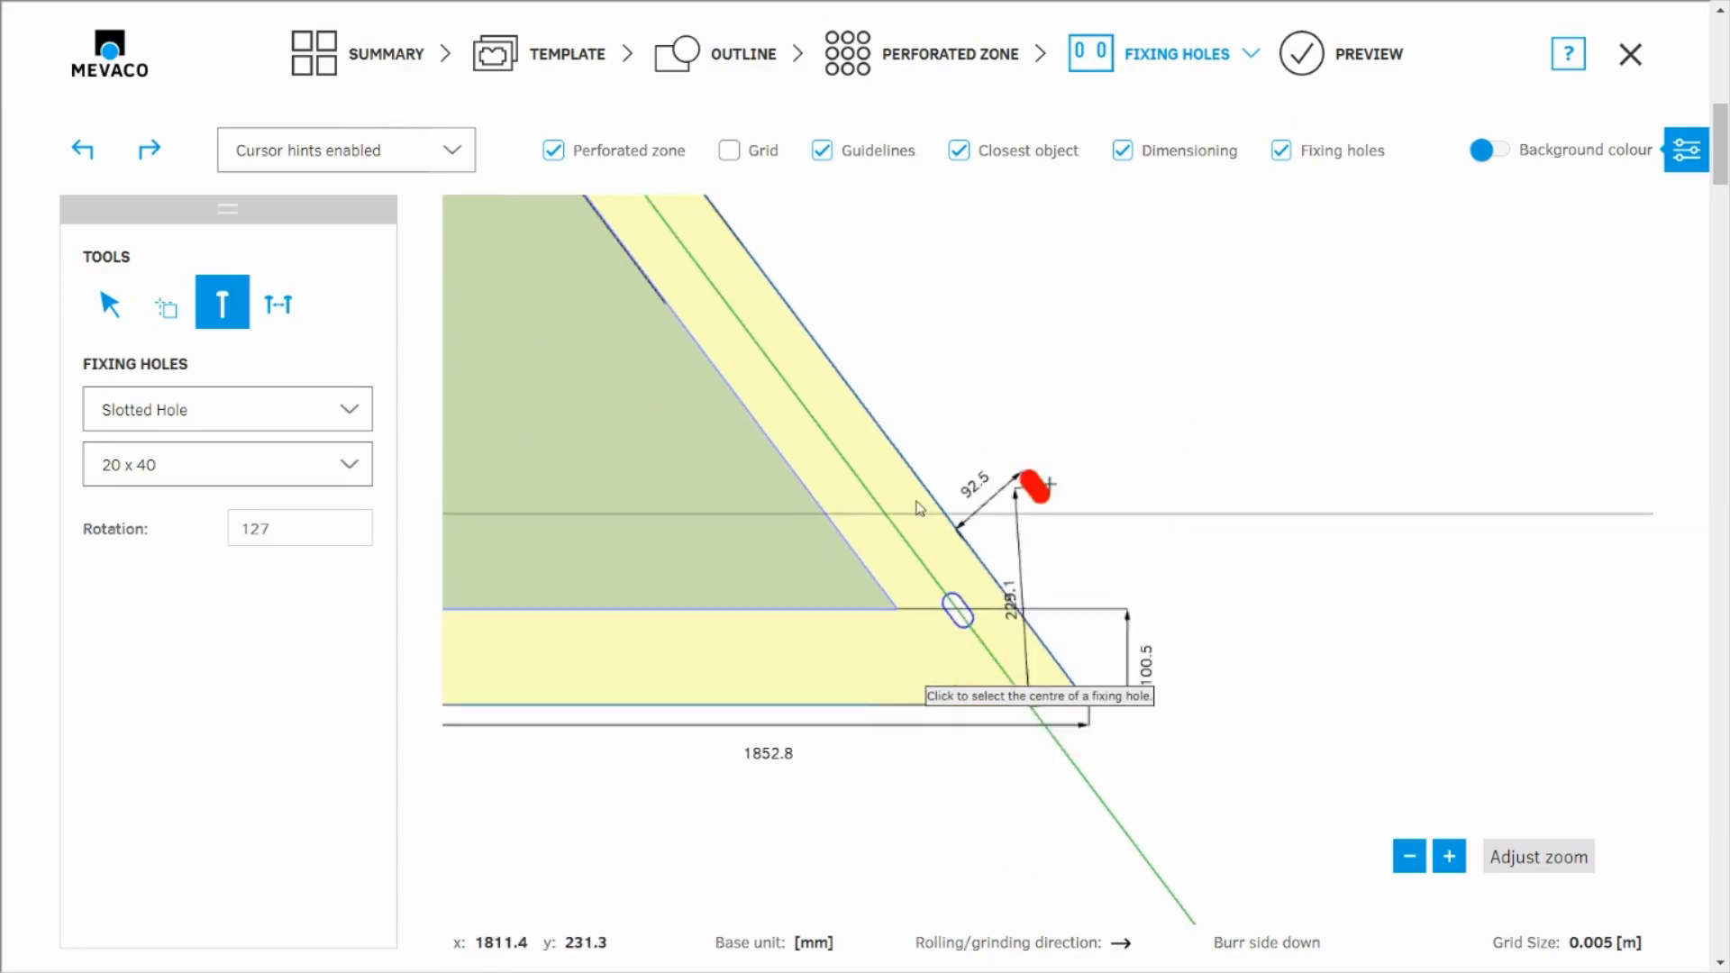
Preview the finished perforated sheet with its four fixing holes
left_click(1352, 42)
scroll(938, 571, "up", 2)
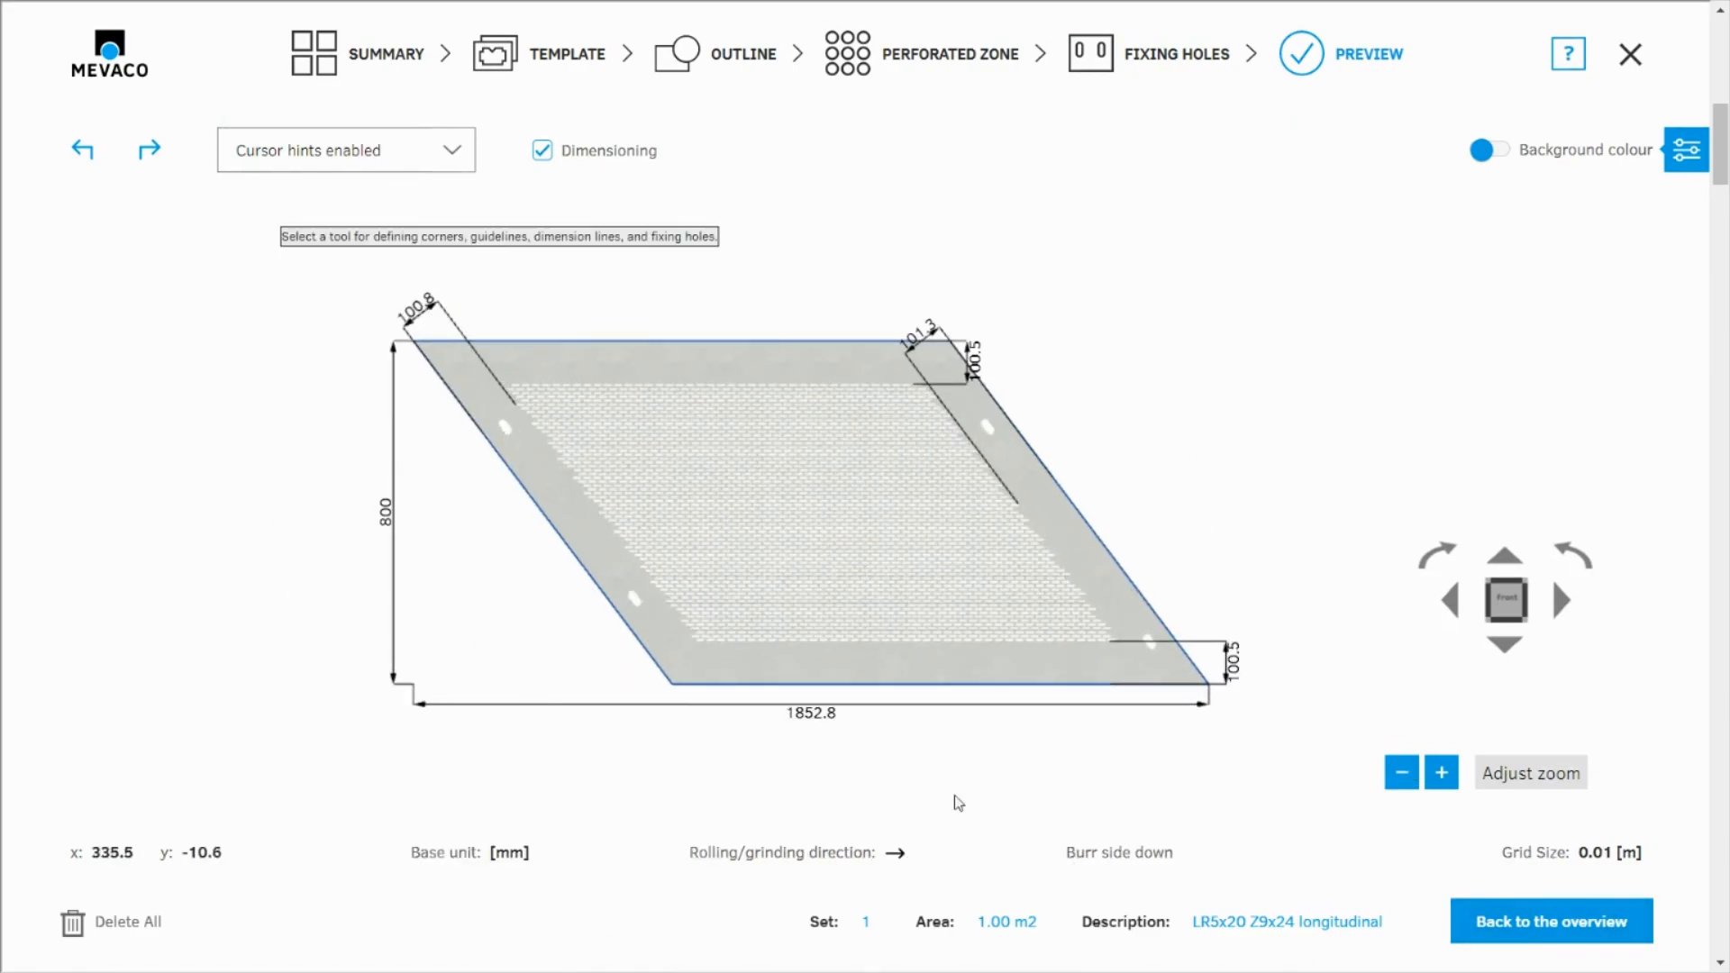
Return to the summary and duplicate position 1 as a new position
left_click(410, 59)
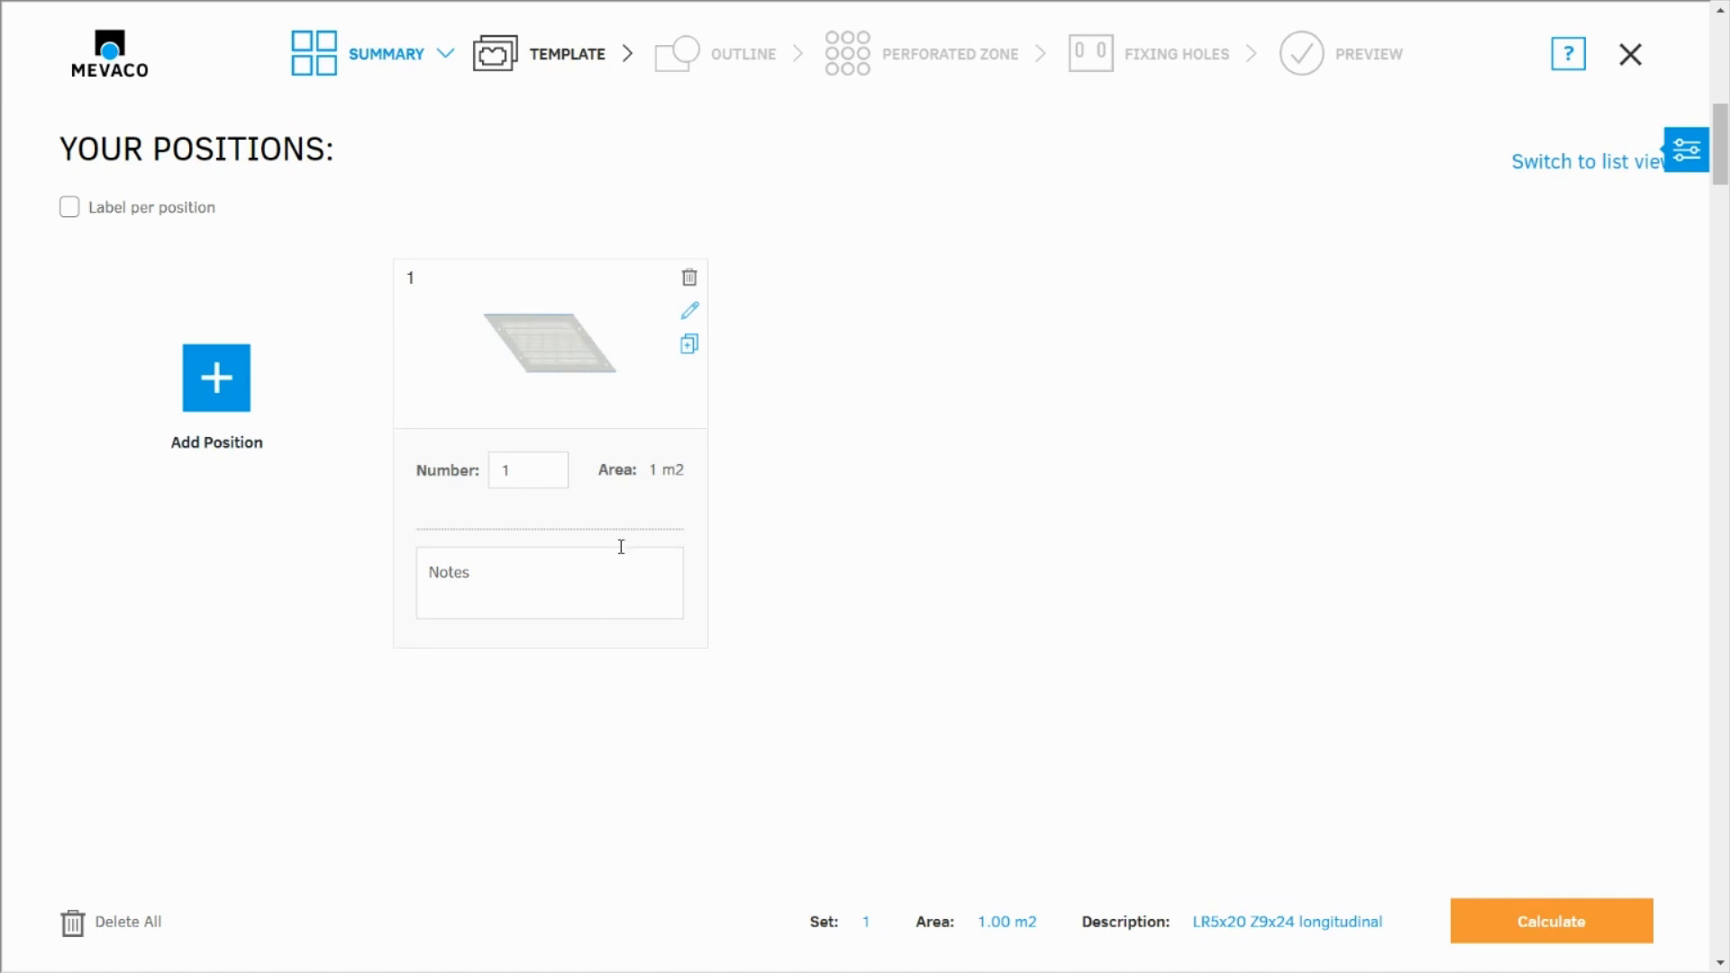
left_click(688, 354)
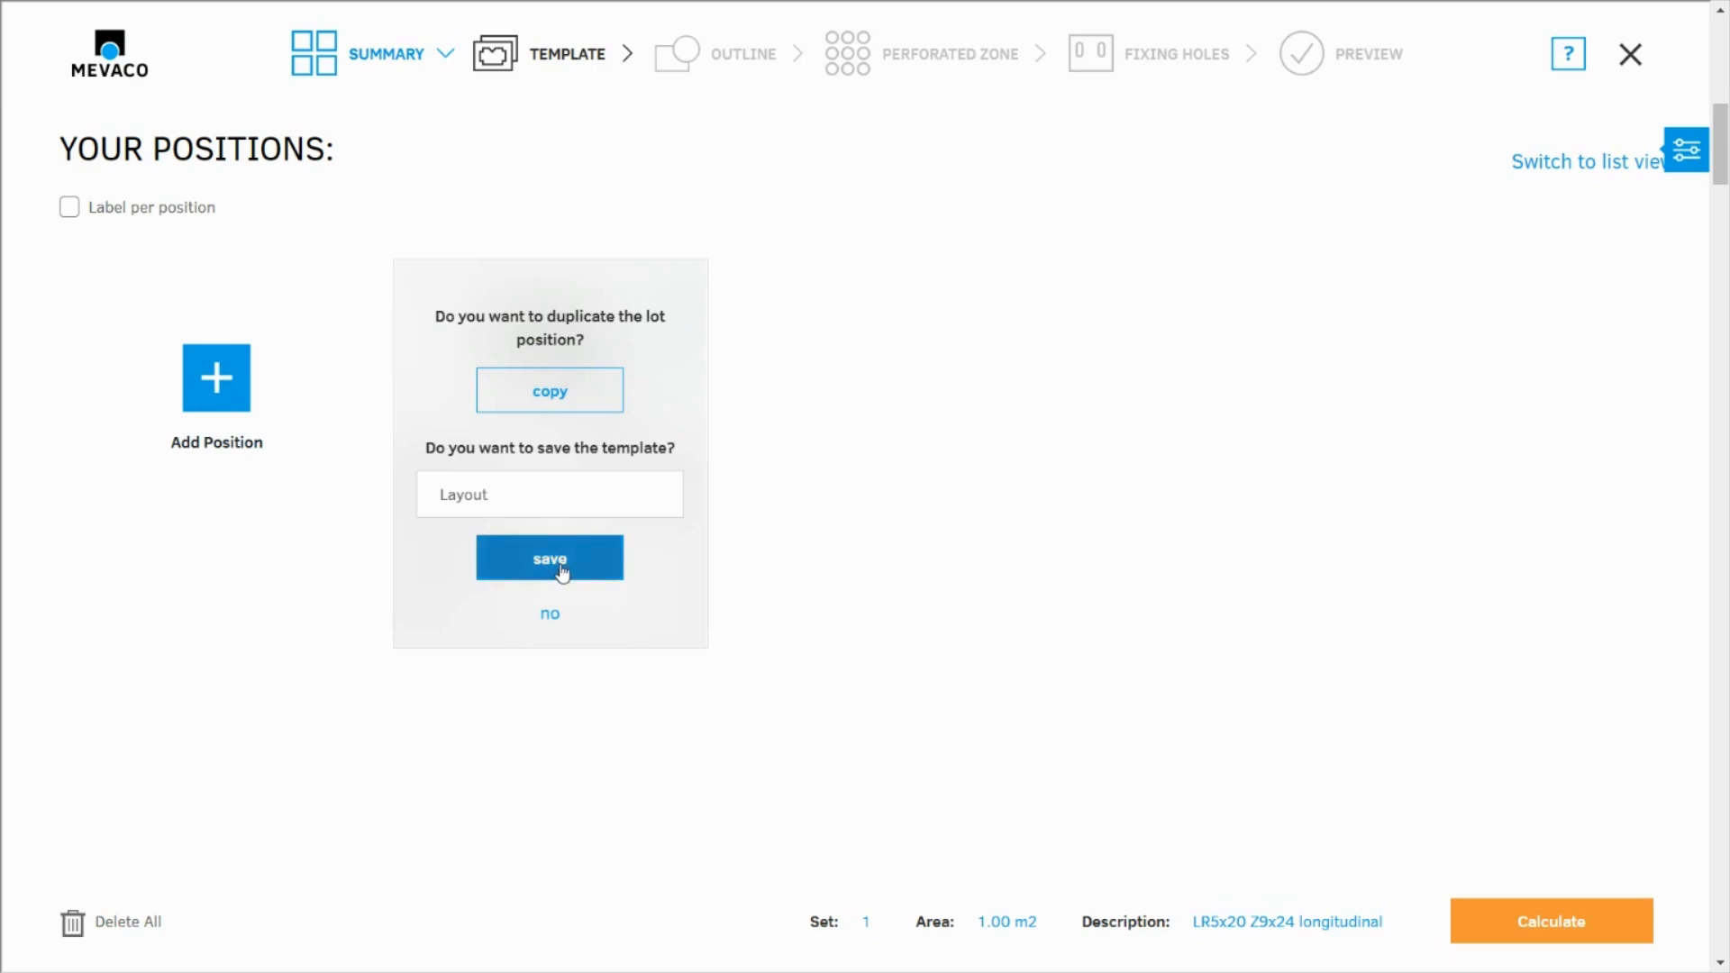
left_click(551, 401)
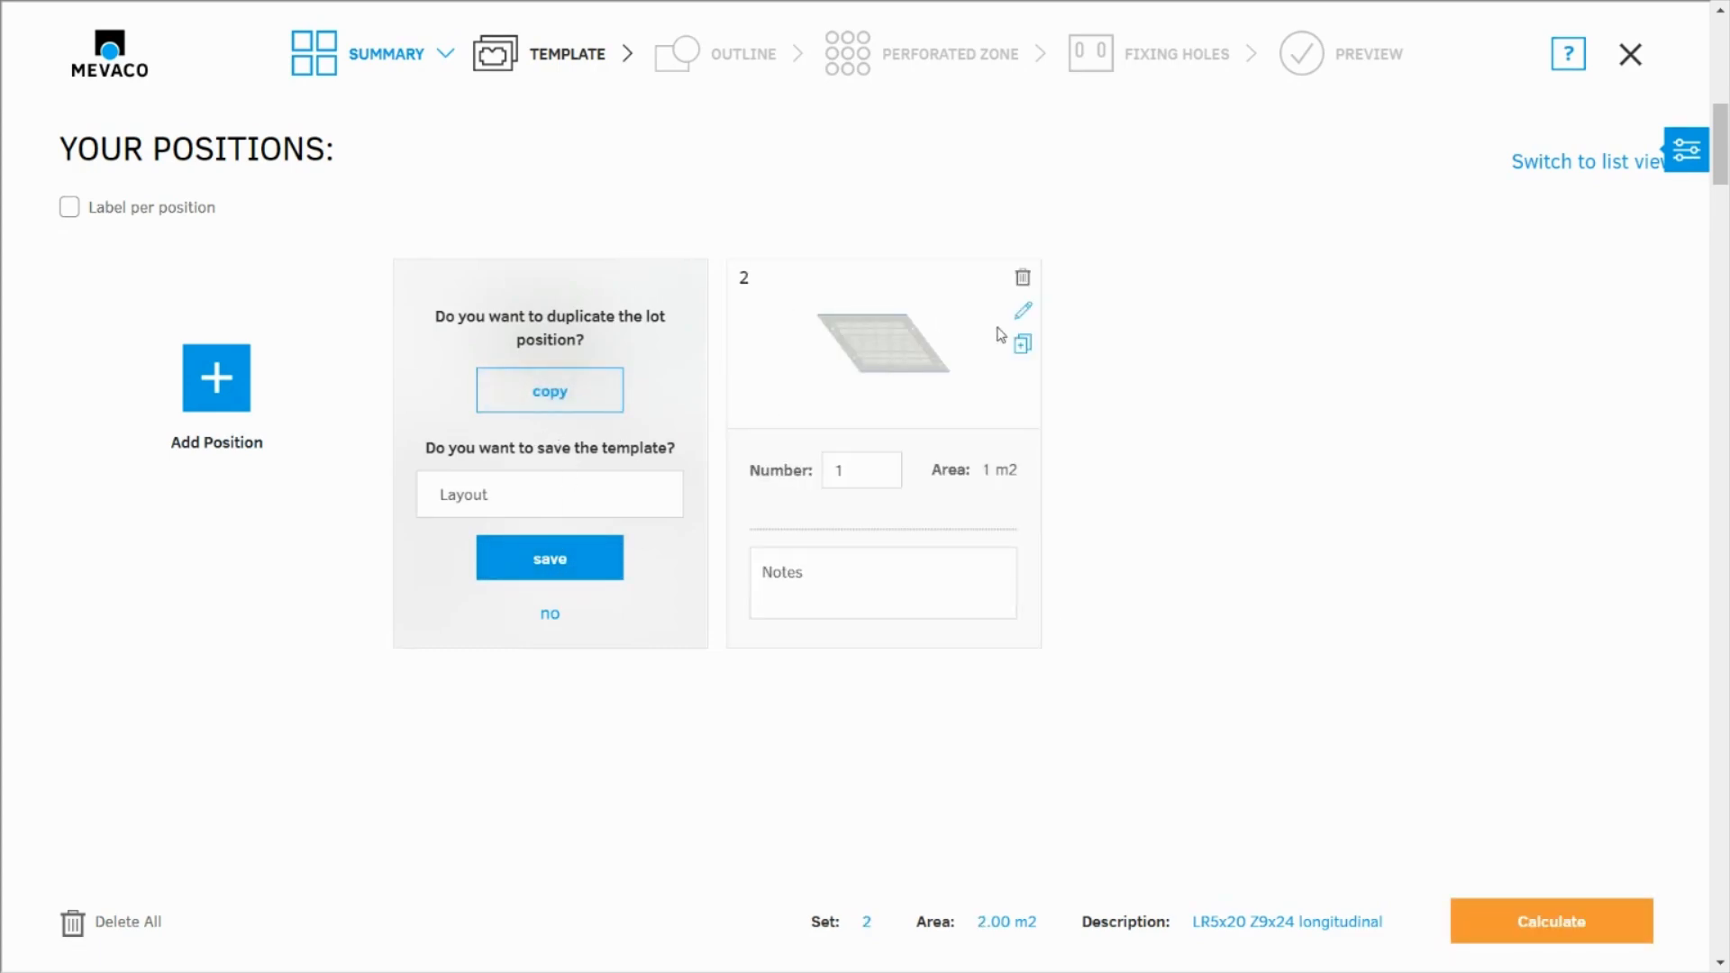
Open position 2 for editing at the fixing holes stage and hide the grid
left_click(1023, 311)
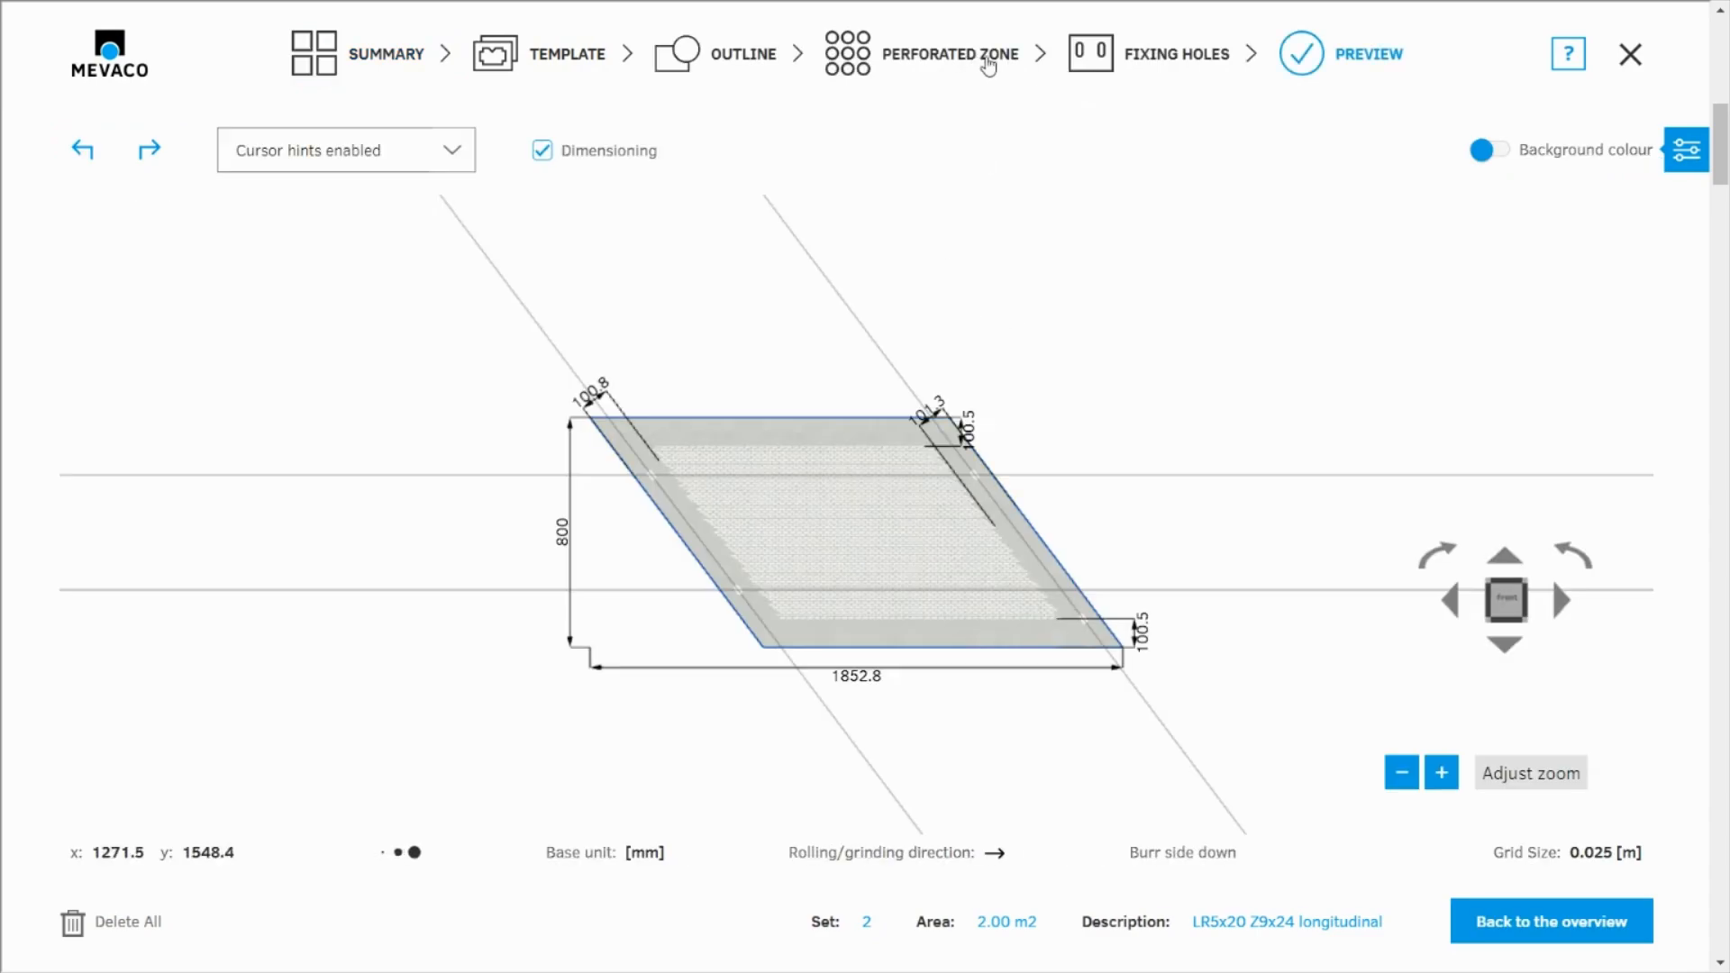
left_click(1176, 56)
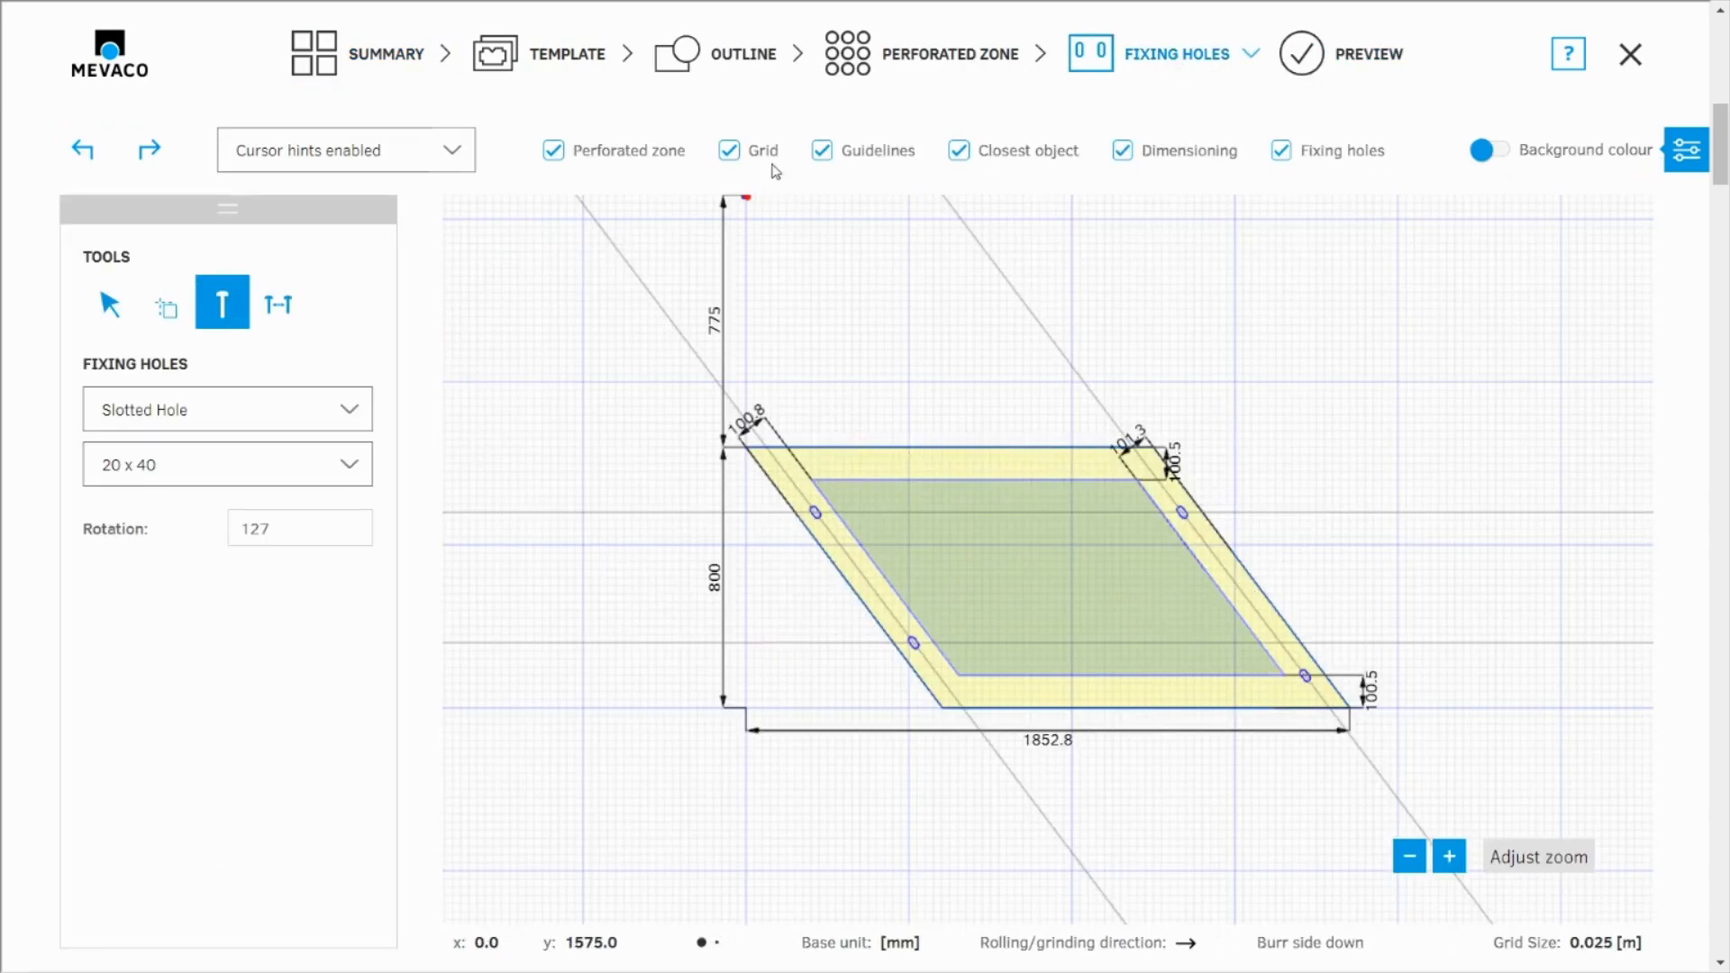
left_click(730, 151)
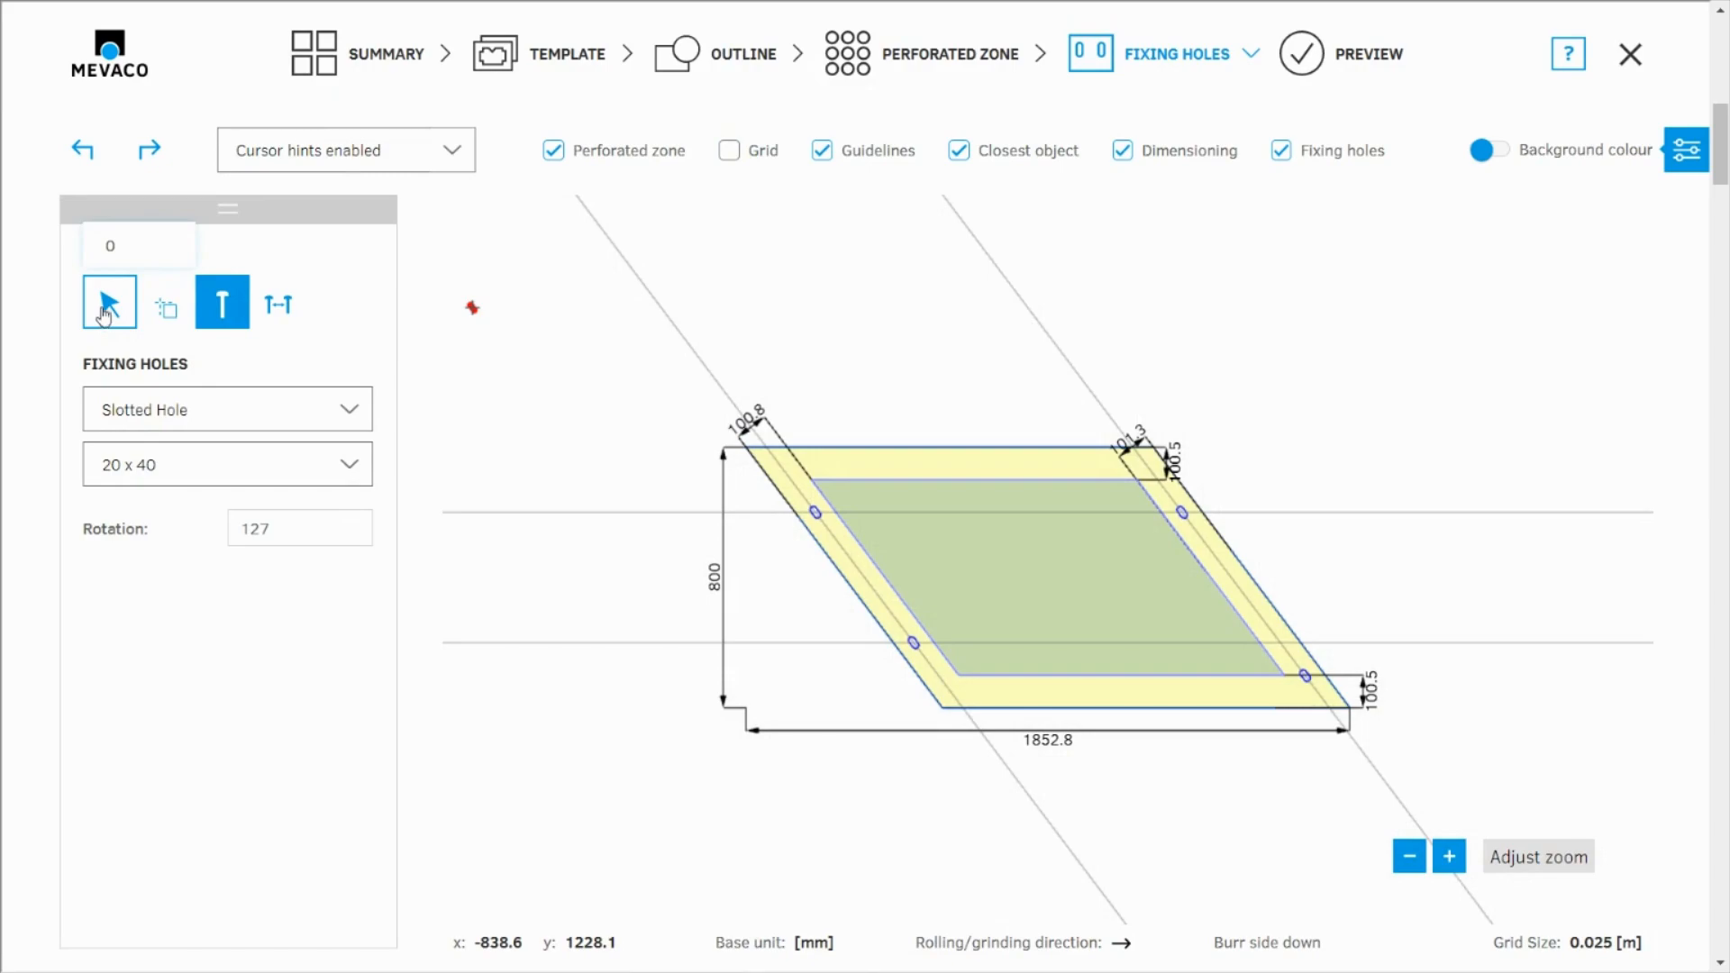
Select the rhomboid's right slanted side together with its perforation corners and fixing holes, and move it 100 mm horizontally outward
left_click(108, 305)
scroll(532, 318, "down", 2)
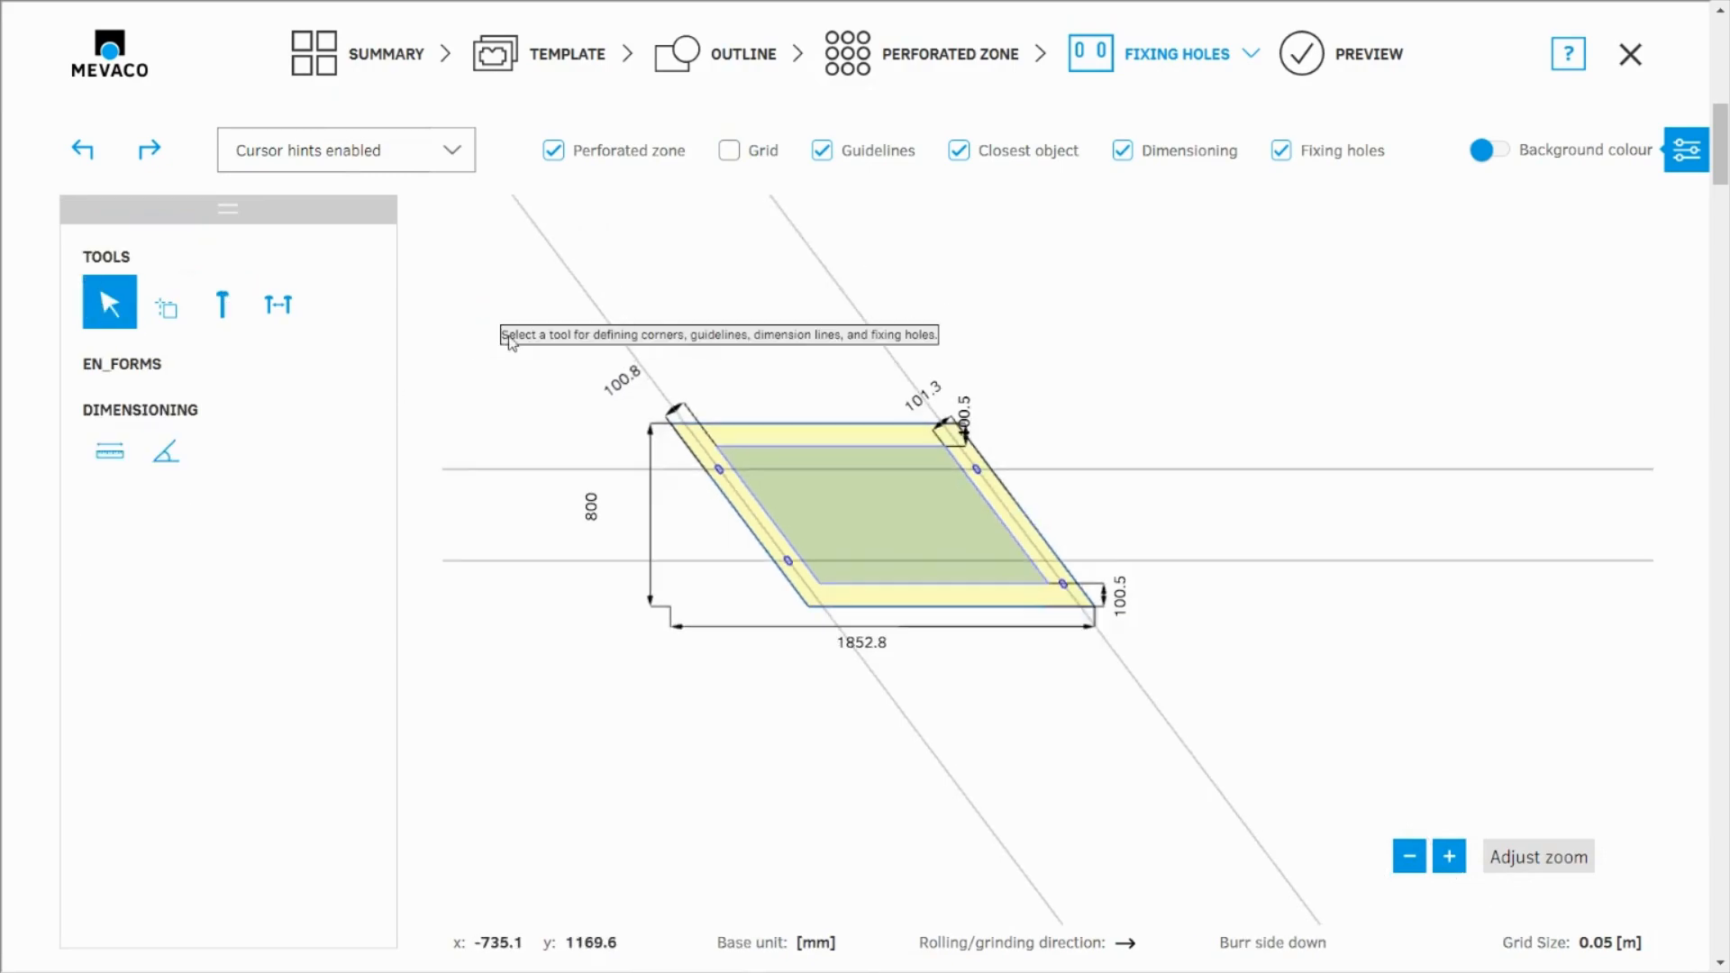
scroll(1229, 398, "up", 2)
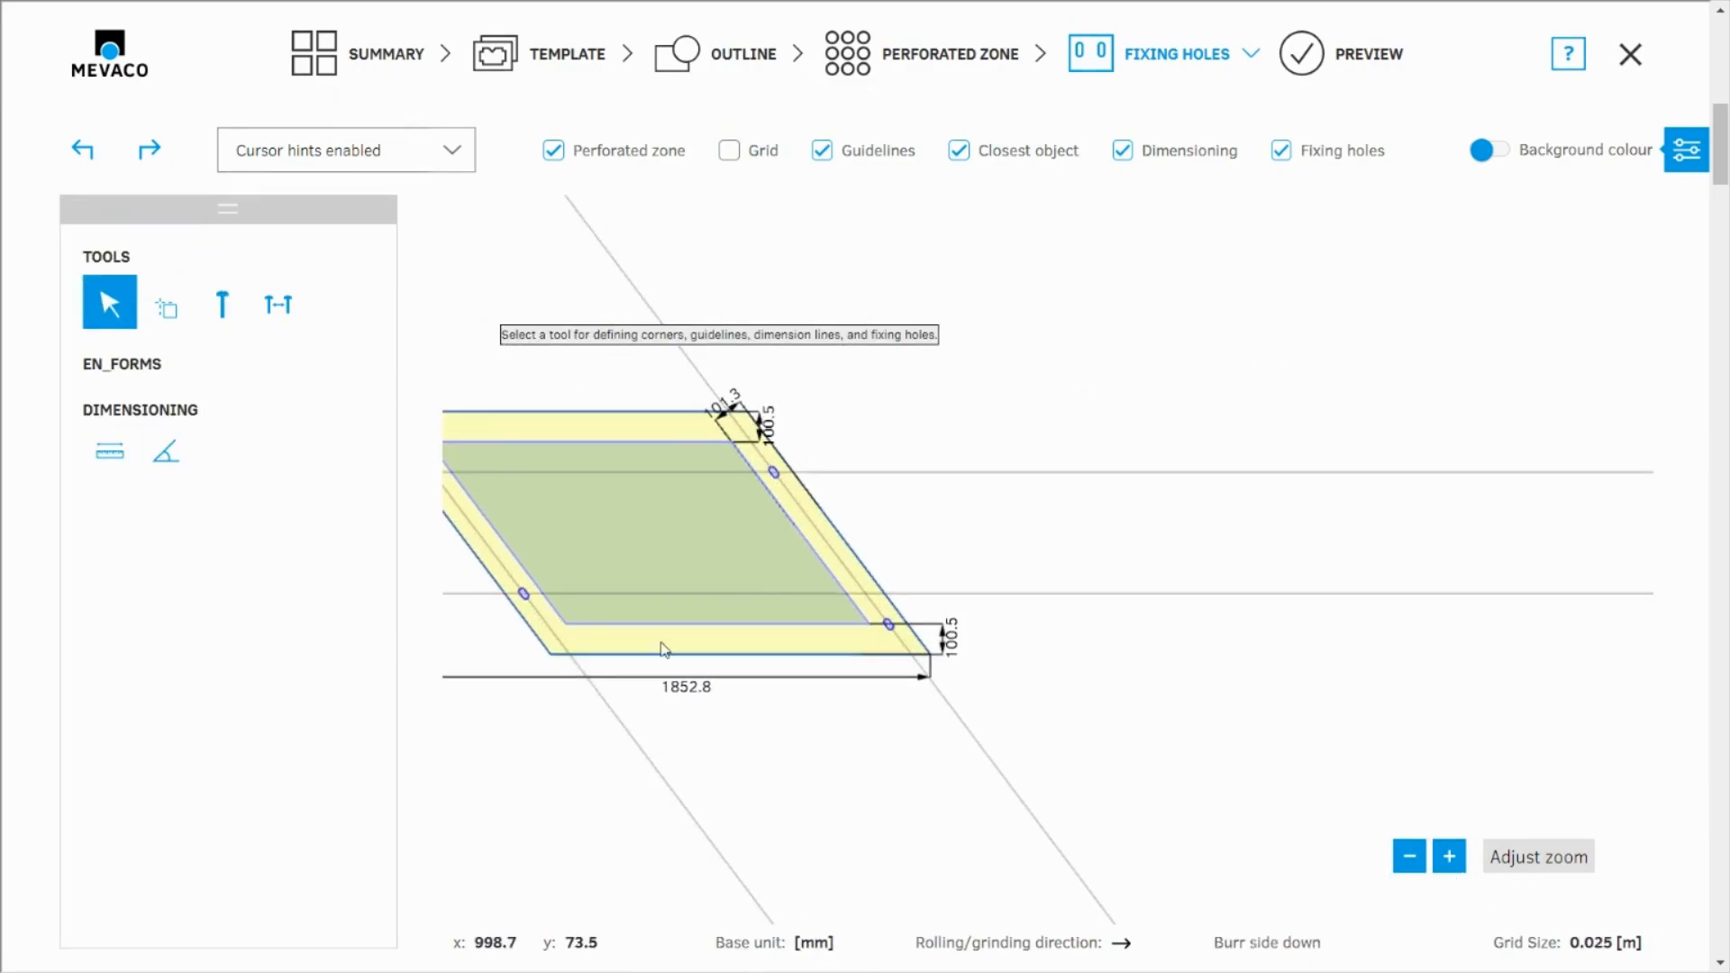
scroll(665, 649, "down", 1)
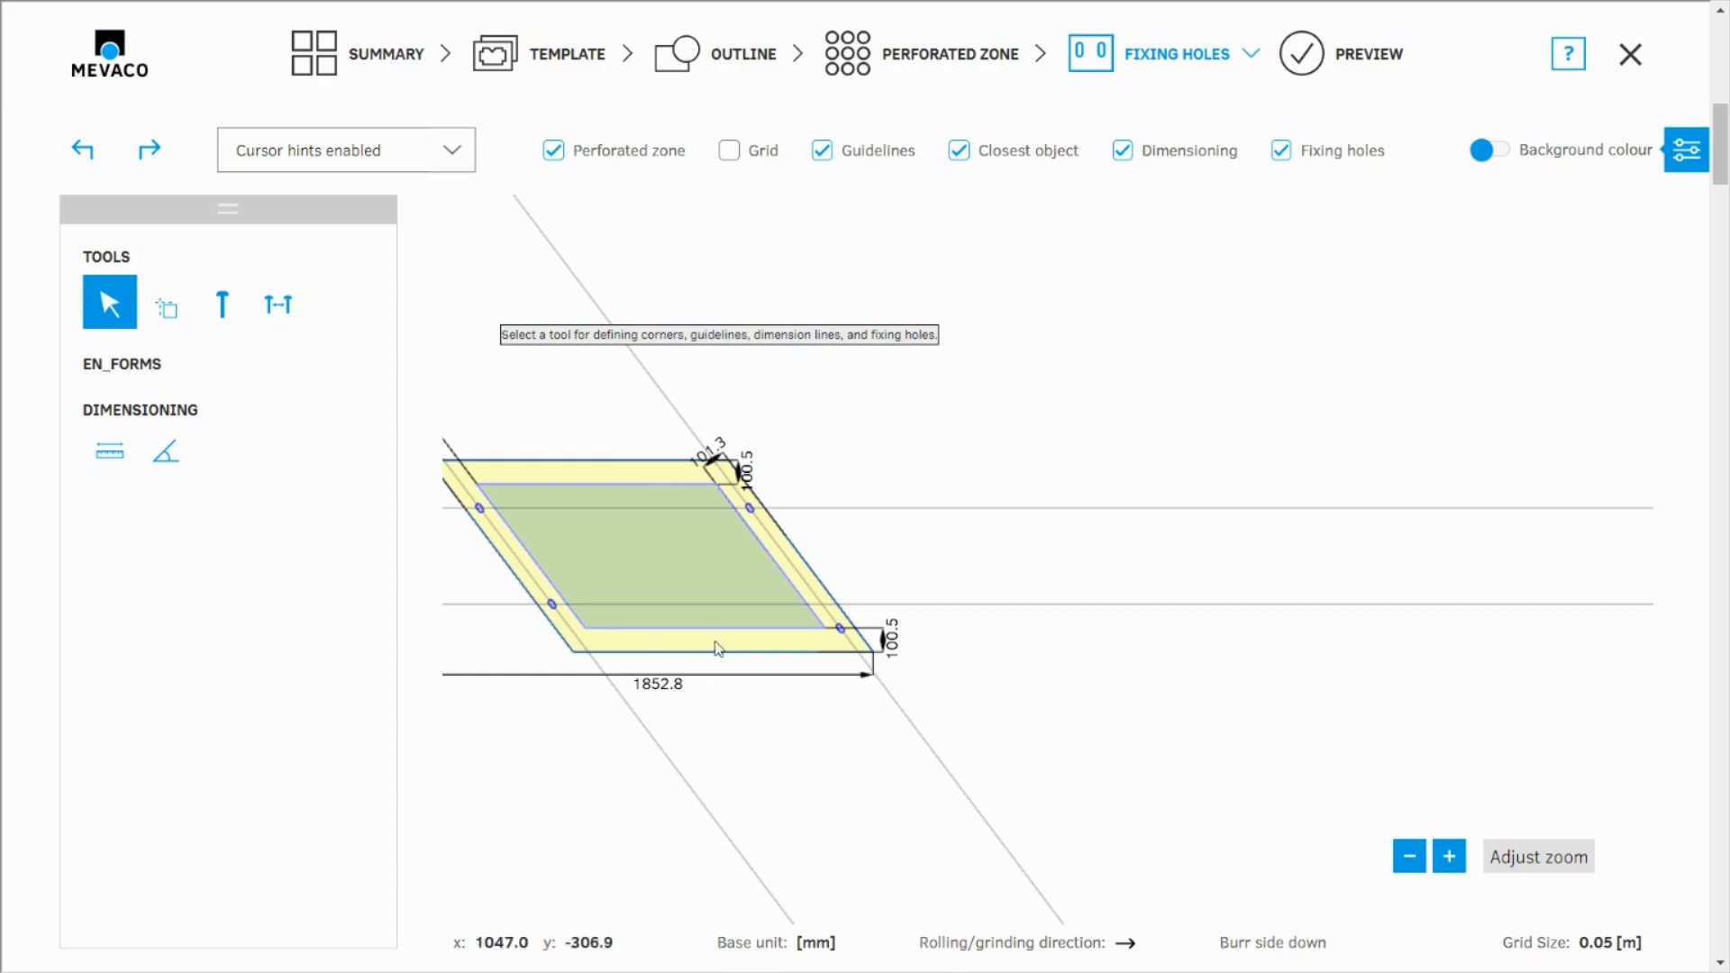
left_click_drag(1071, 348, 695, 746)
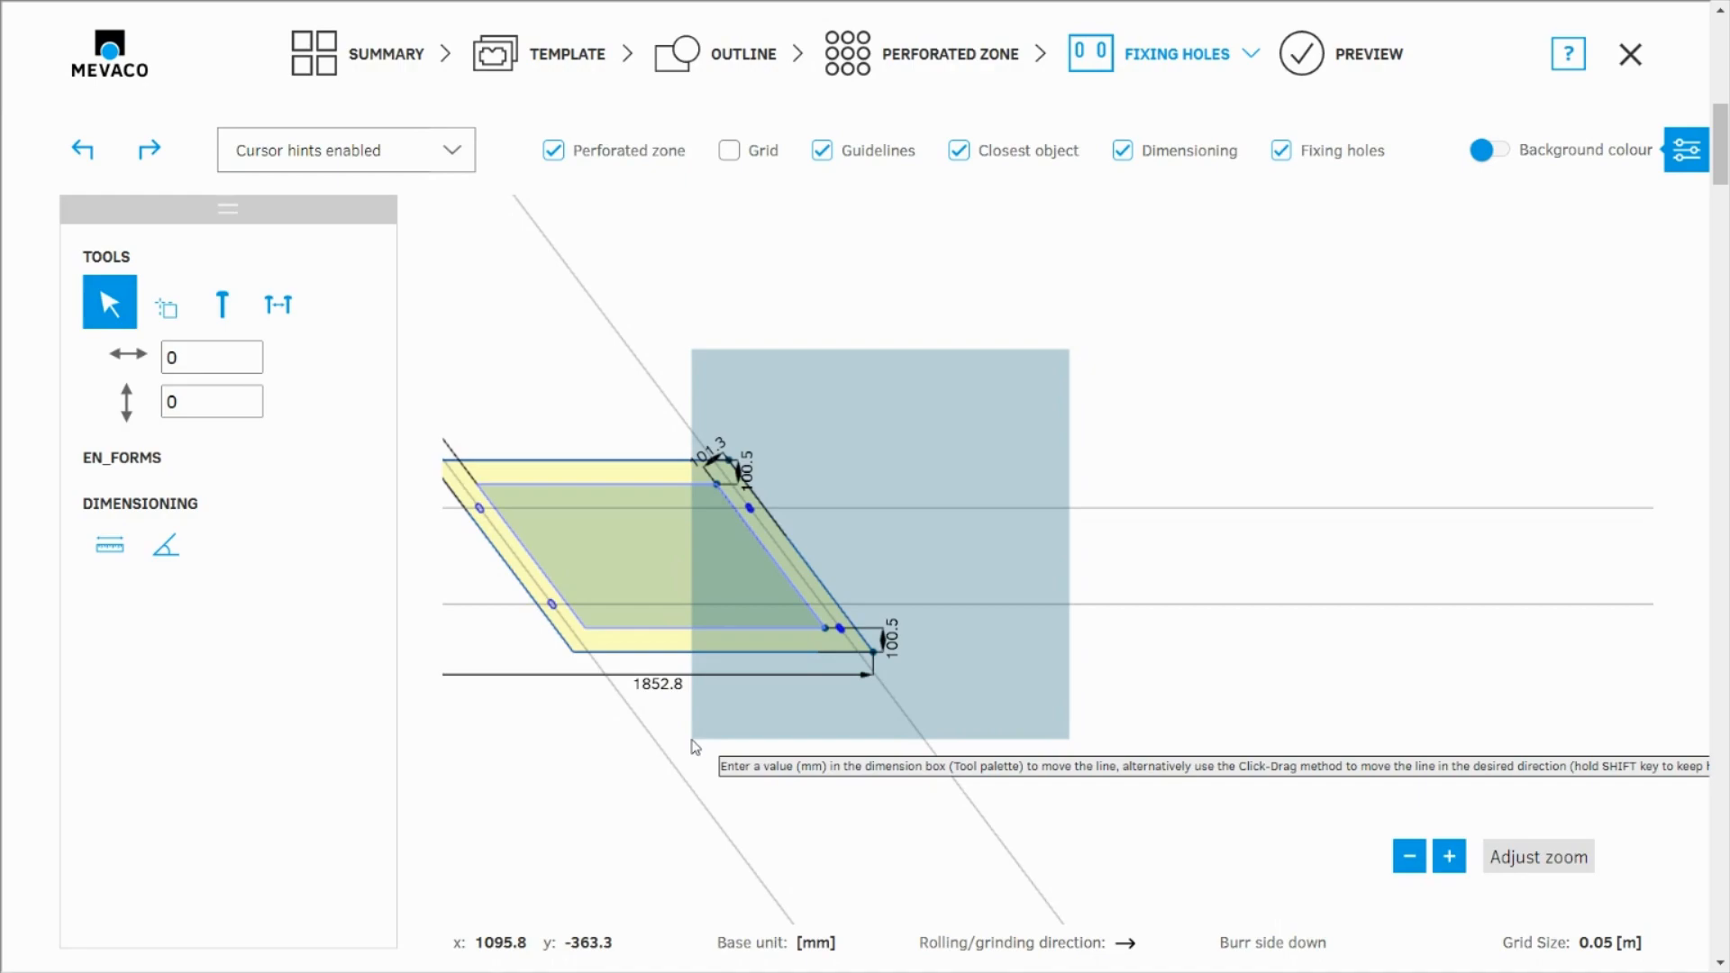
left_click_drag(695, 747, 695, 746)
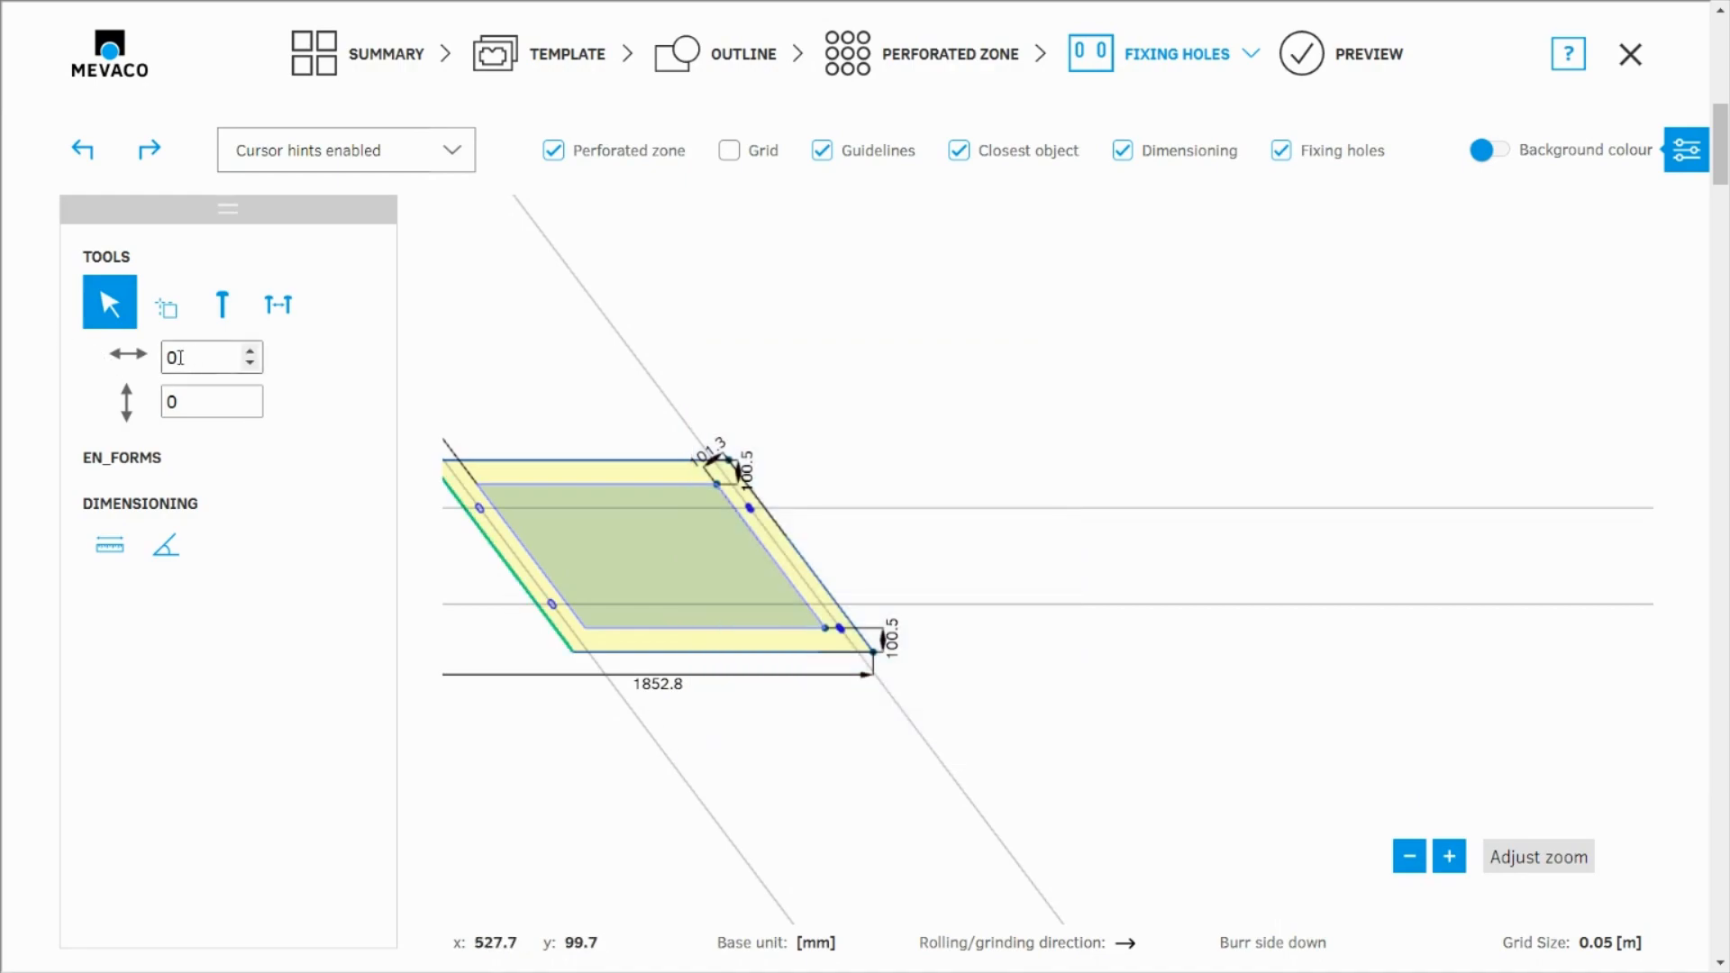
left_click(179, 358)
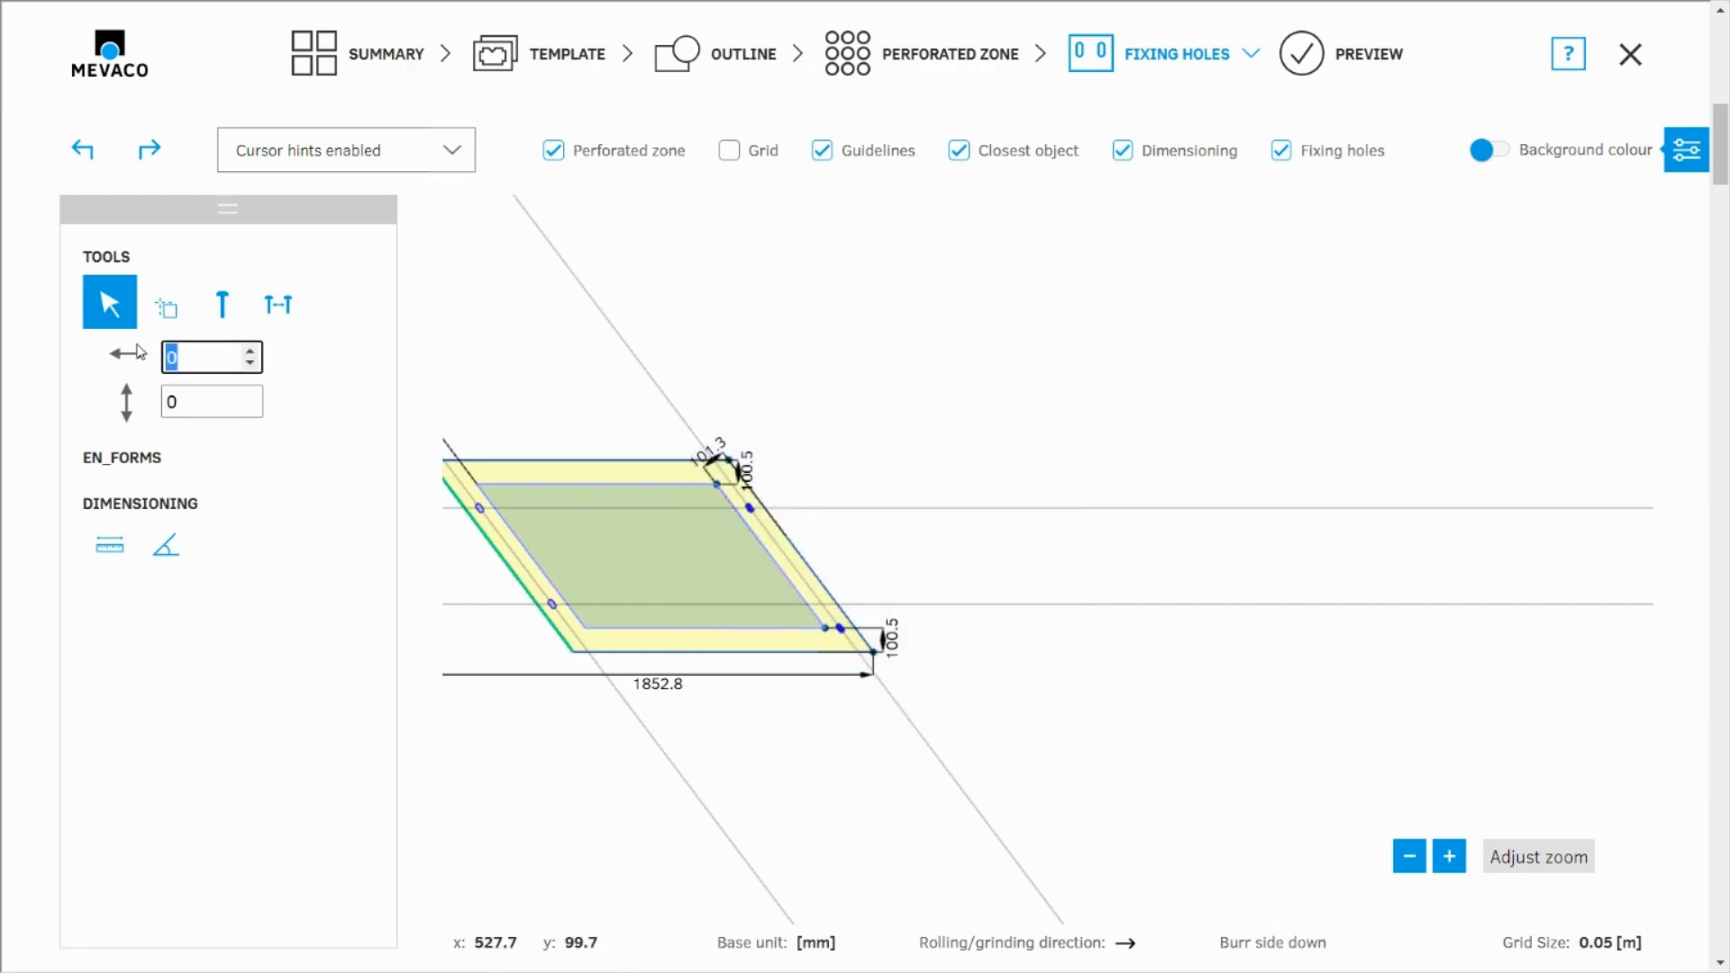
type("100")
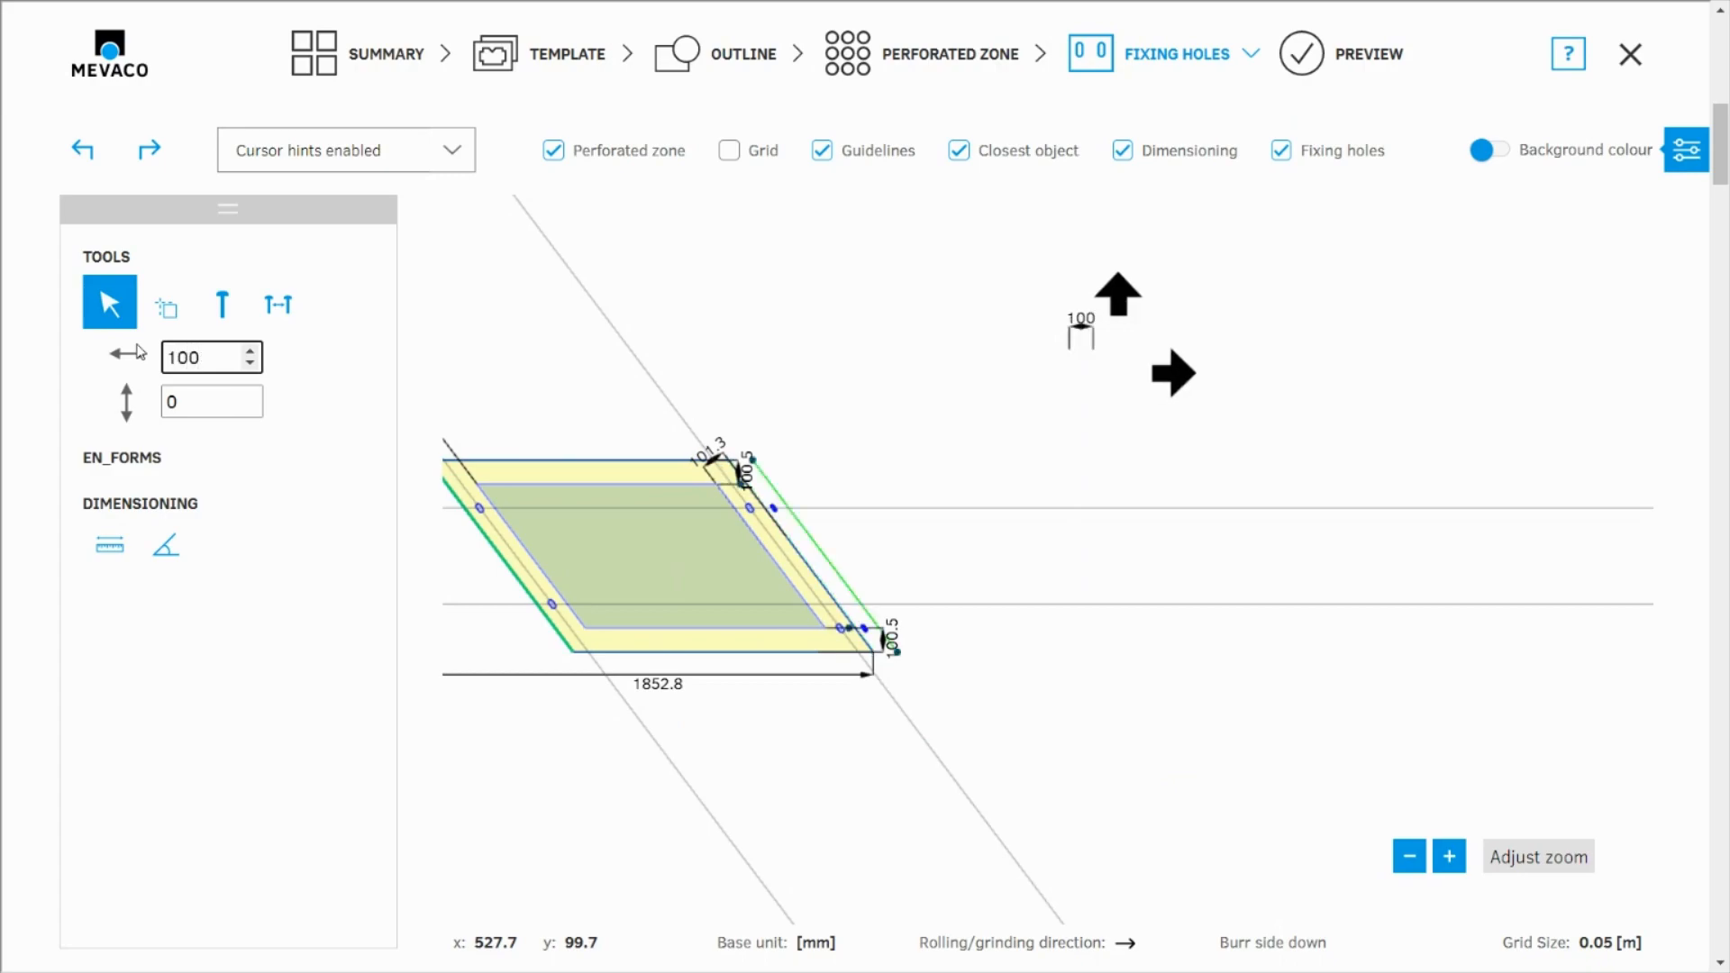
key("Return")
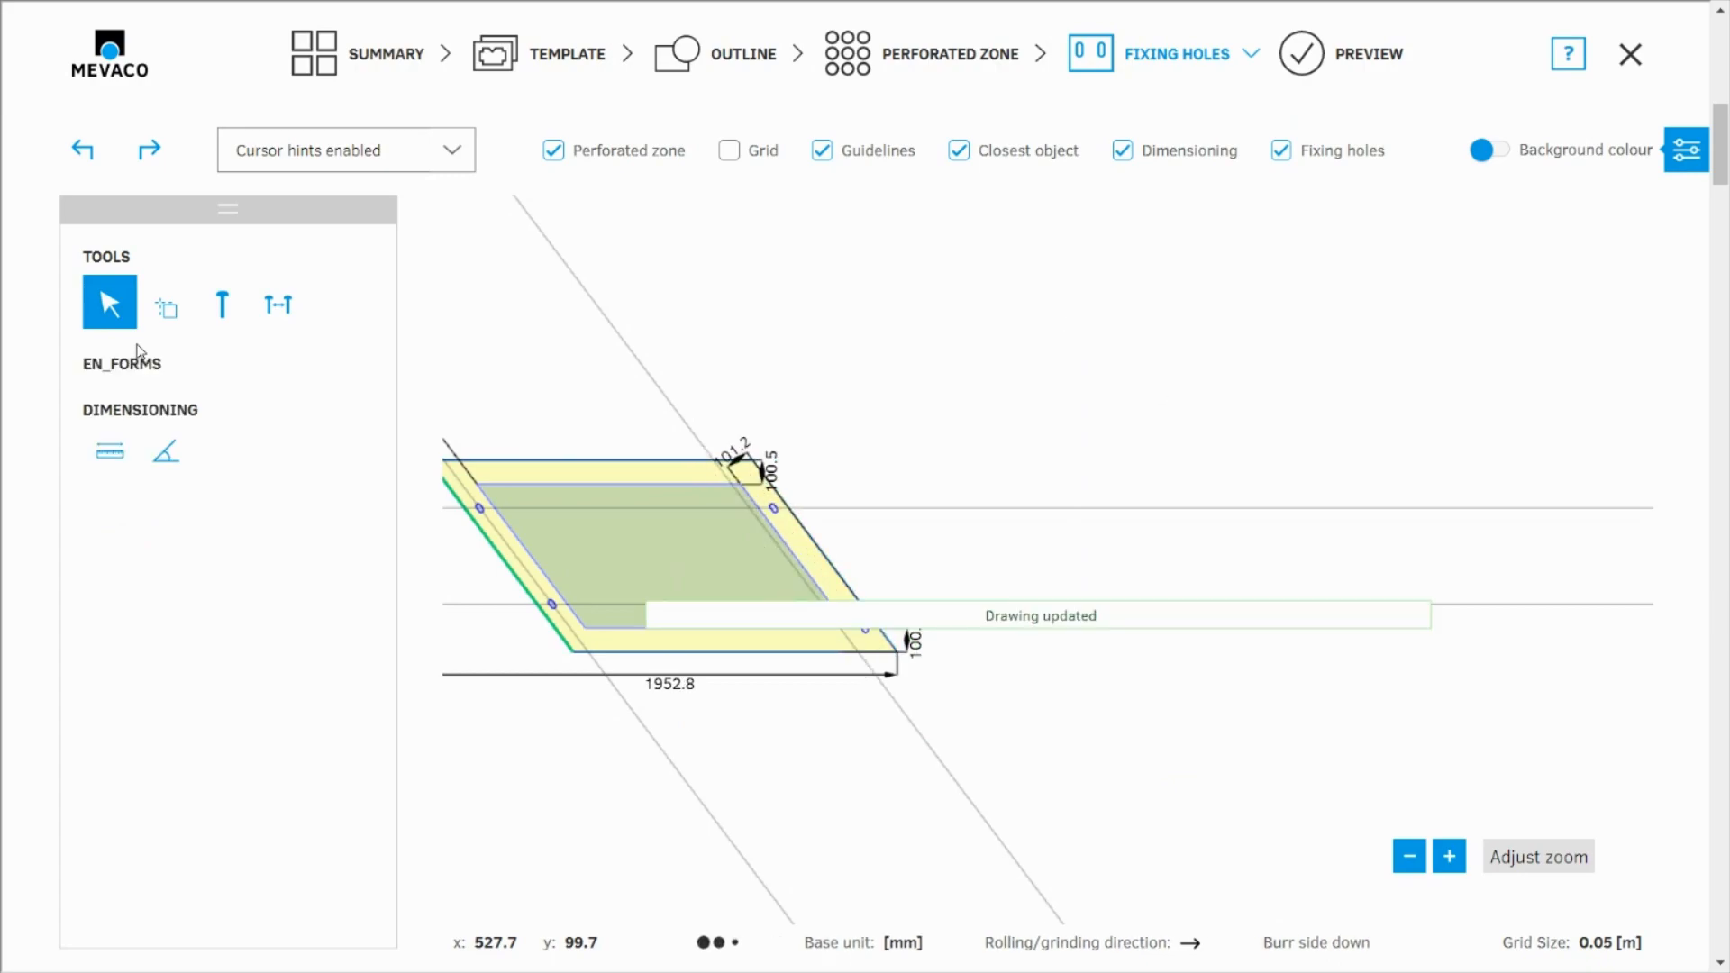
Preview the widened copy of the sheet and return to the summary of positions
scroll(947, 533, "down", 2)
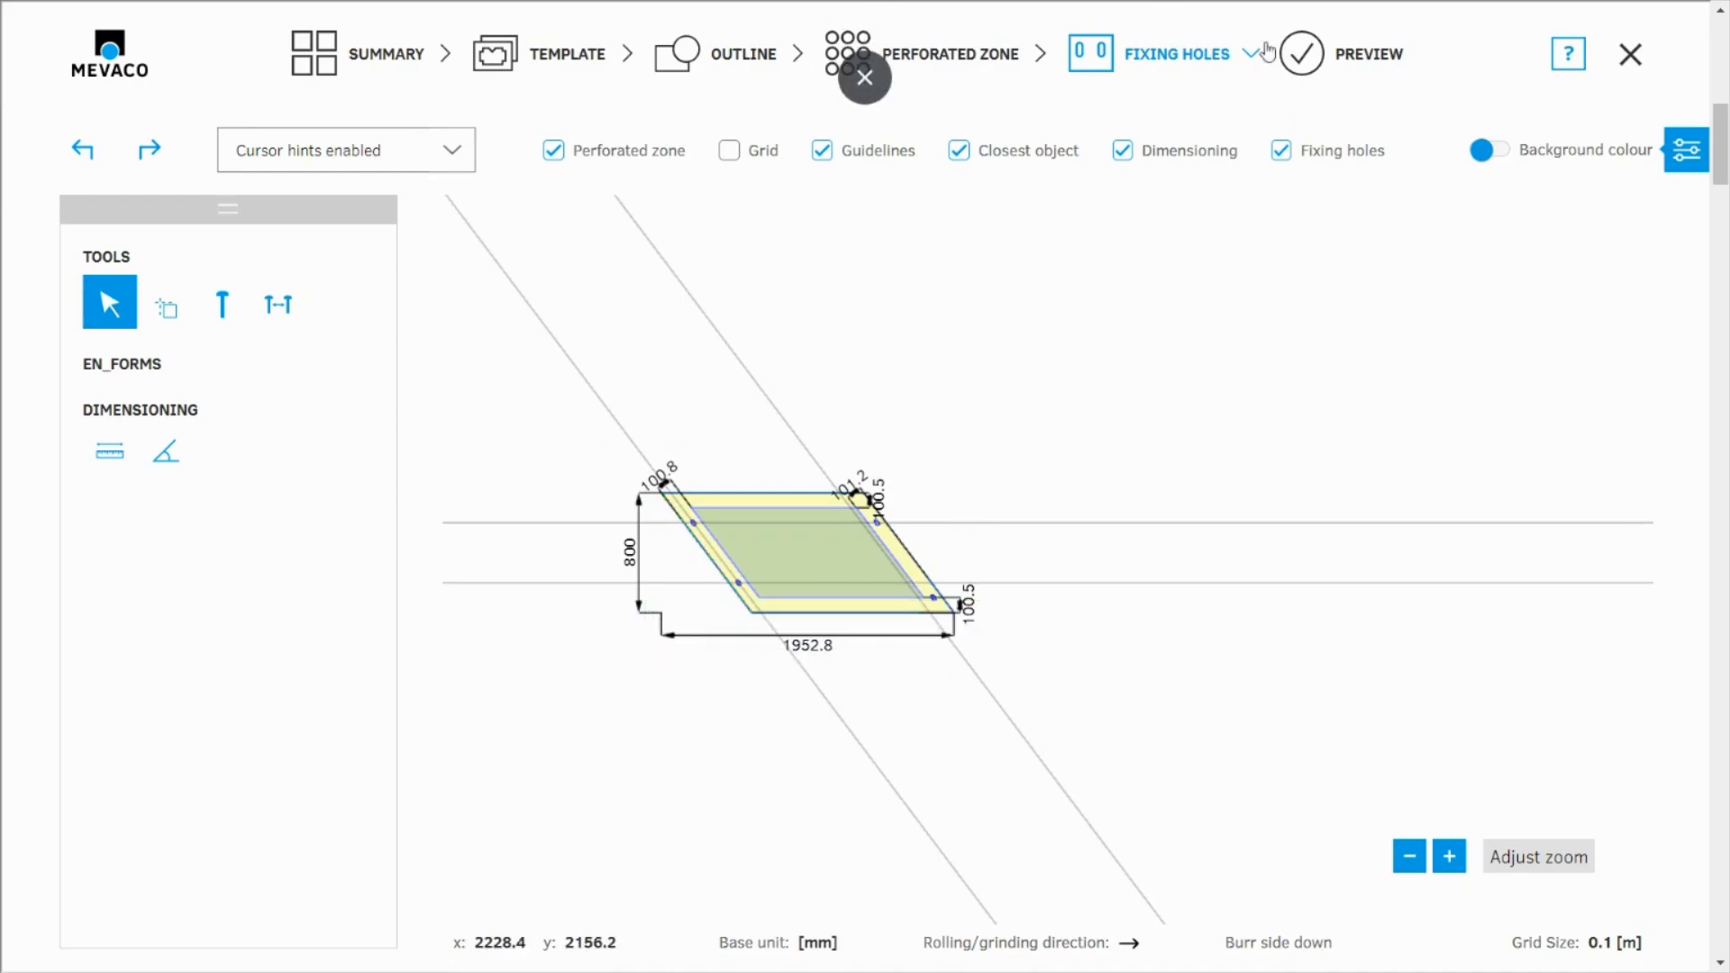
left_click(1363, 65)
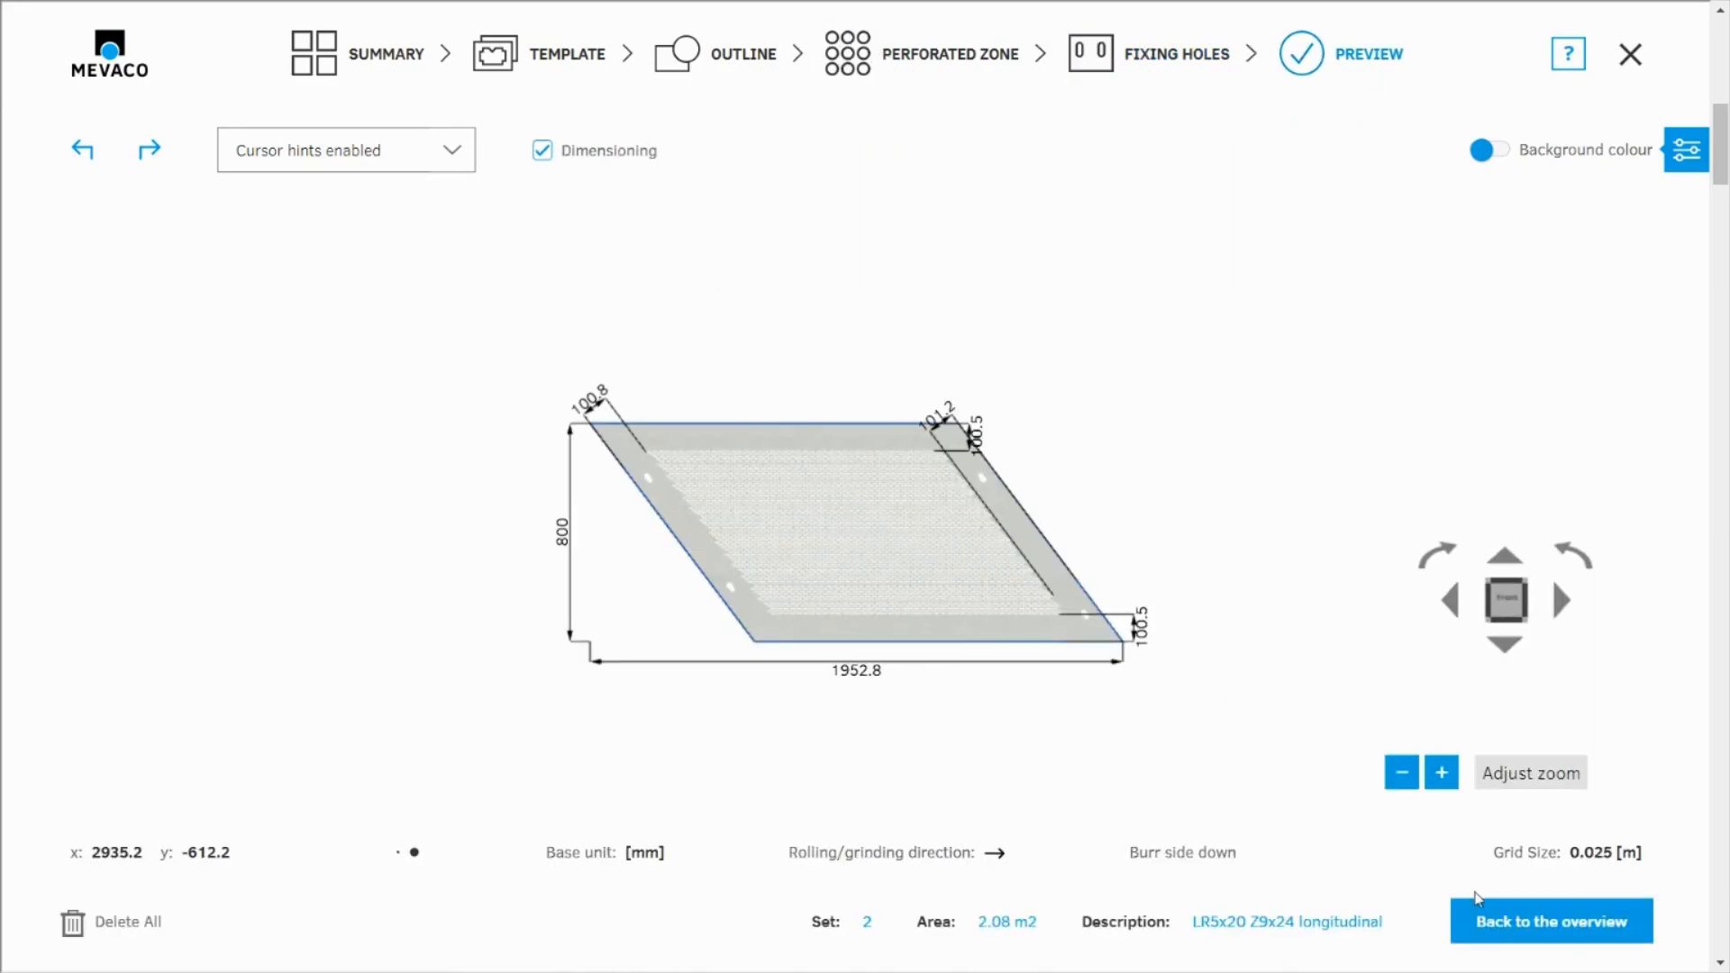
left_click(386, 63)
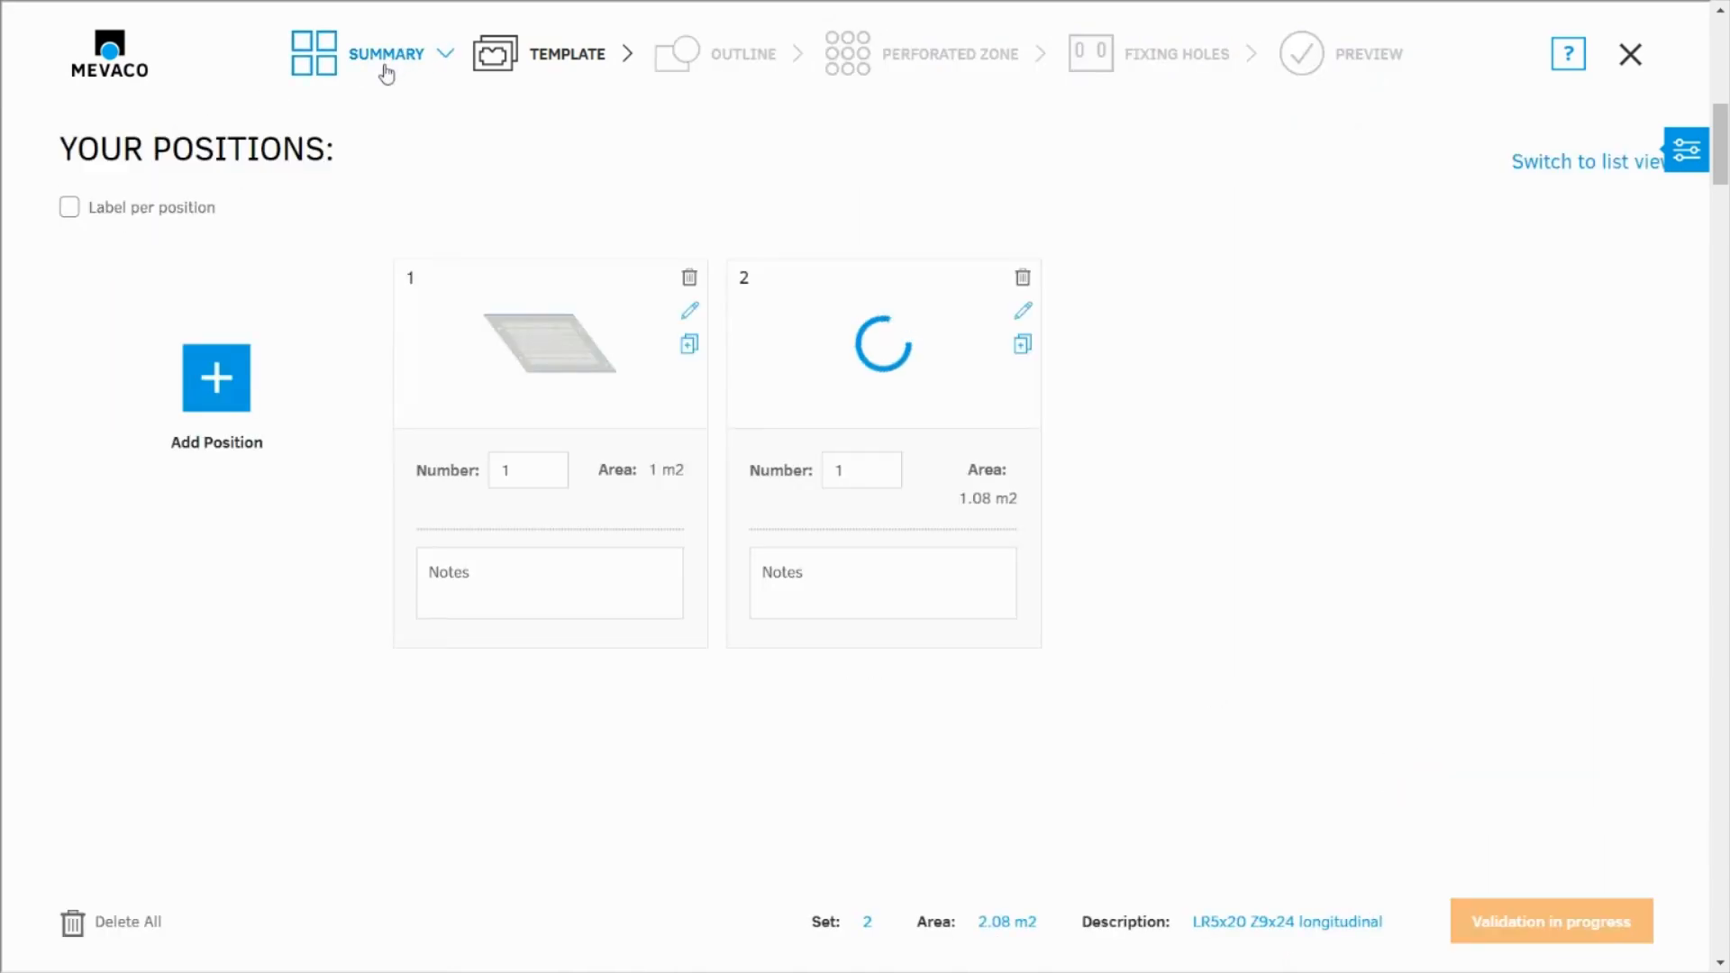